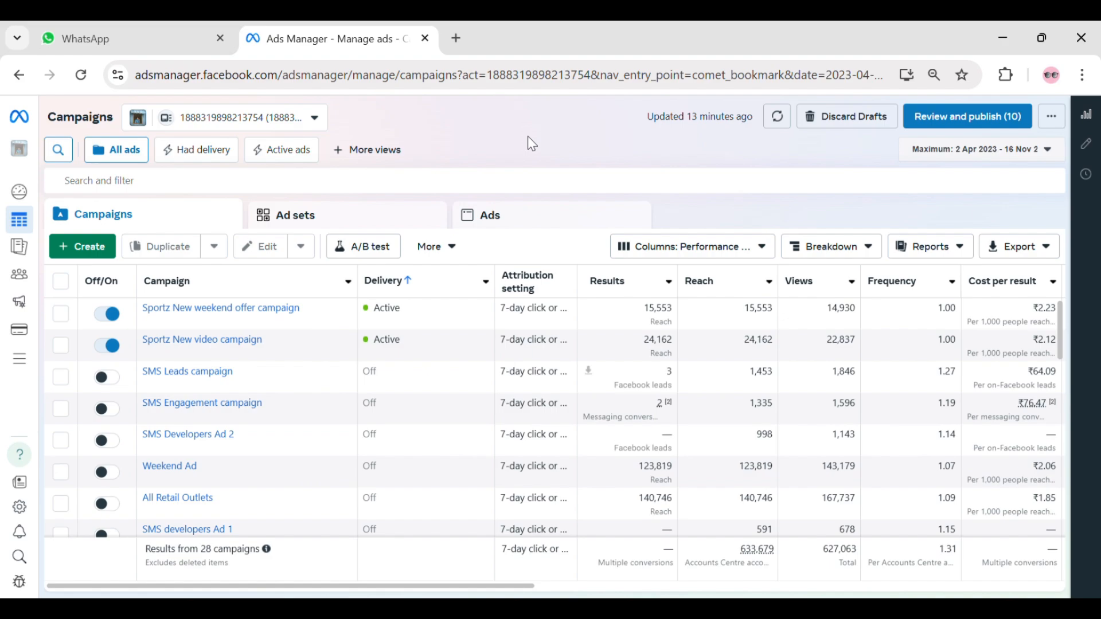
- Create a new campaign with the Auction buying type and the Awareness objective
left_click(99, 253)
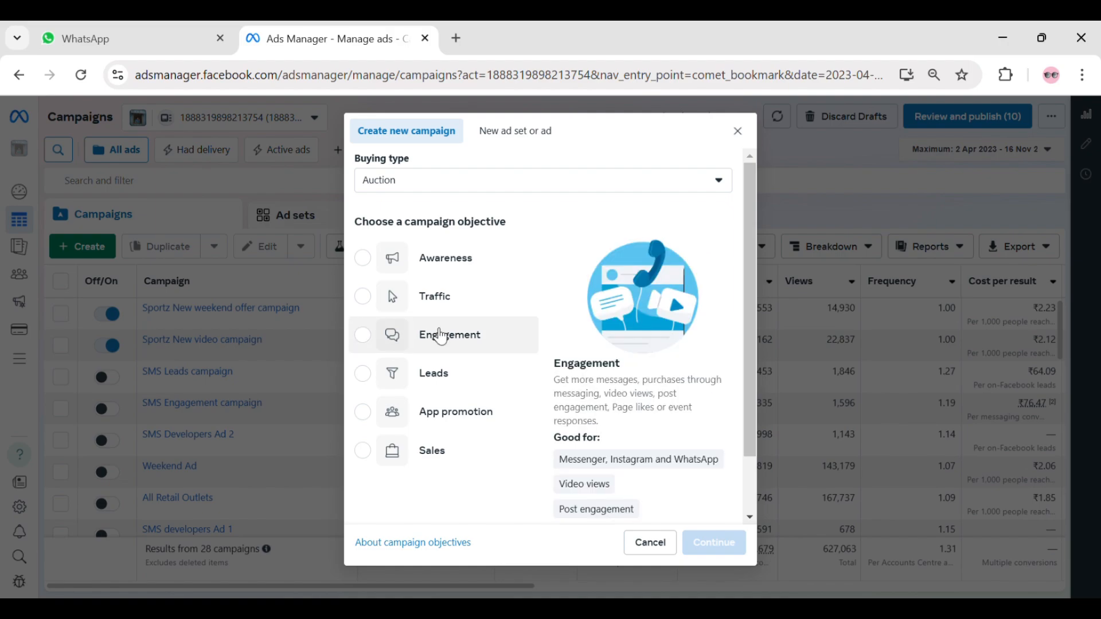
left_click(434, 266)
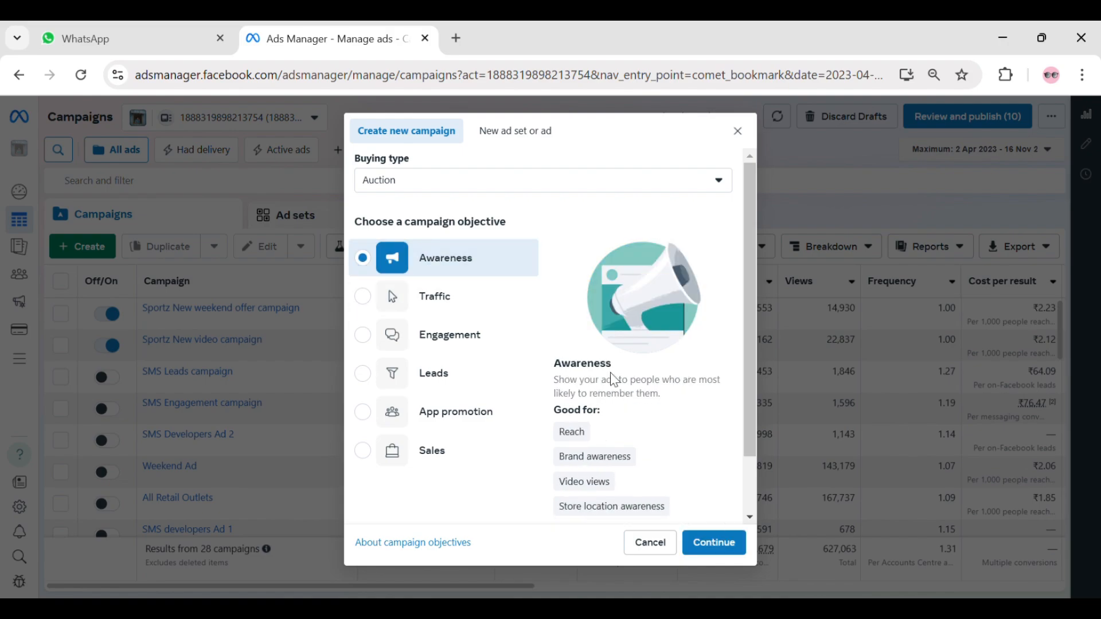
left_click(716, 543)
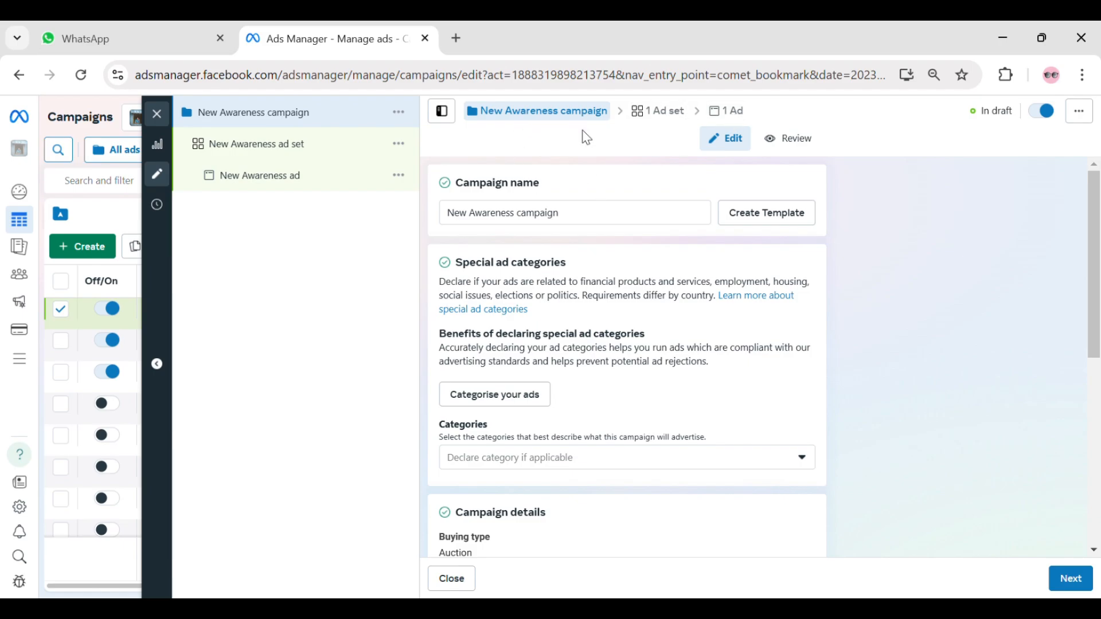
- Rename the campaign REAL ESTATE AD and copy that name for reuse
scroll(603, 184, "down", 6)
scroll(612, 243, "up", 7)
left_click_drag(447, 215, 576, 215)
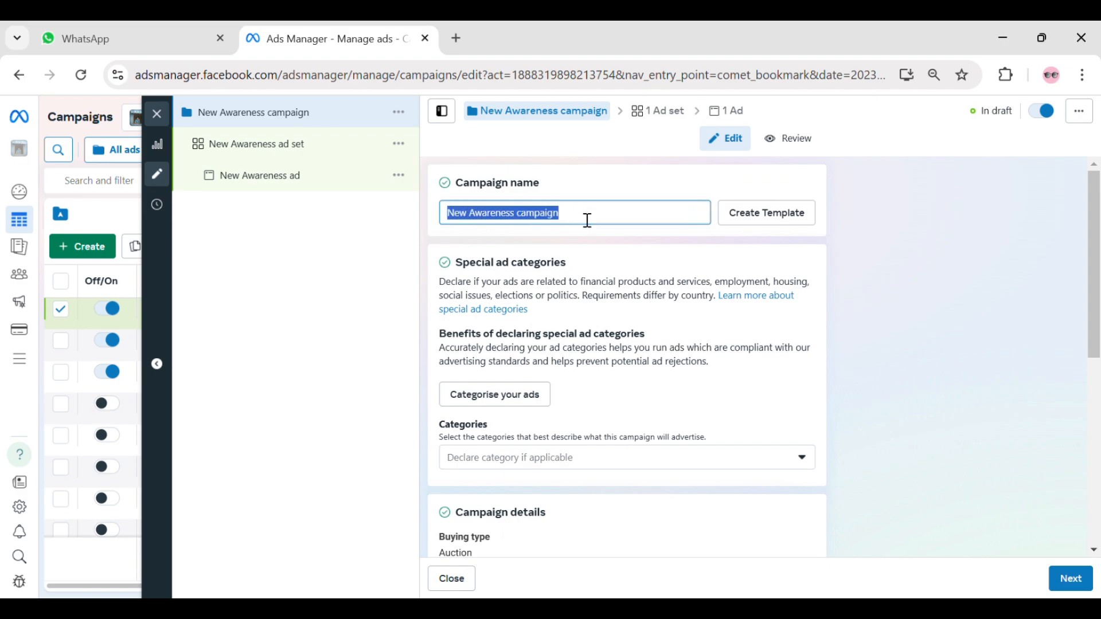
type("REAL")
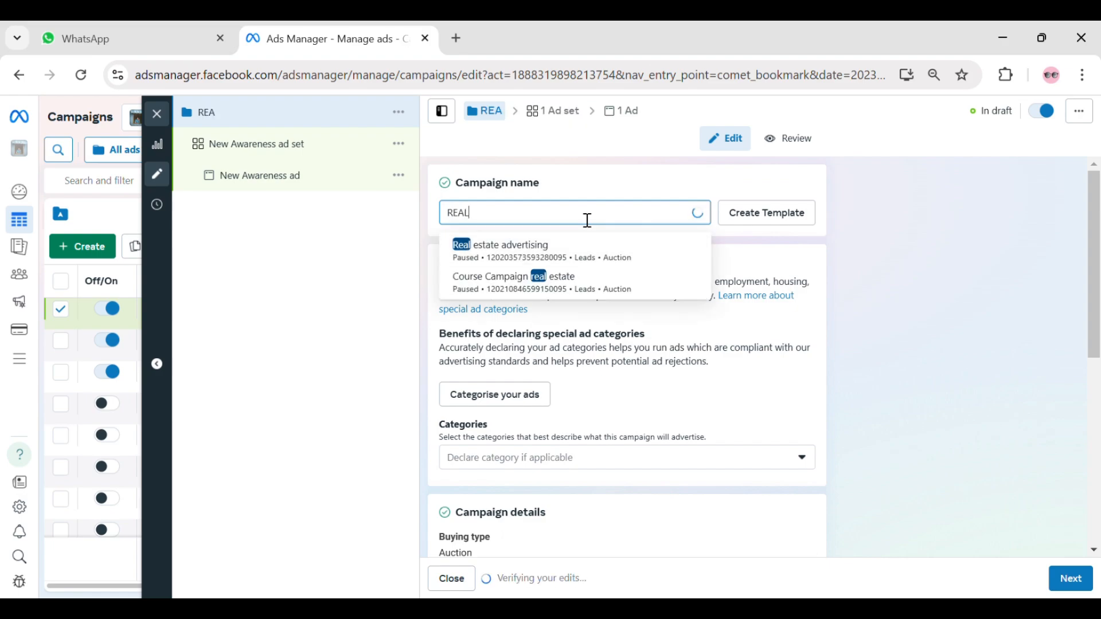
type(" ESTA")
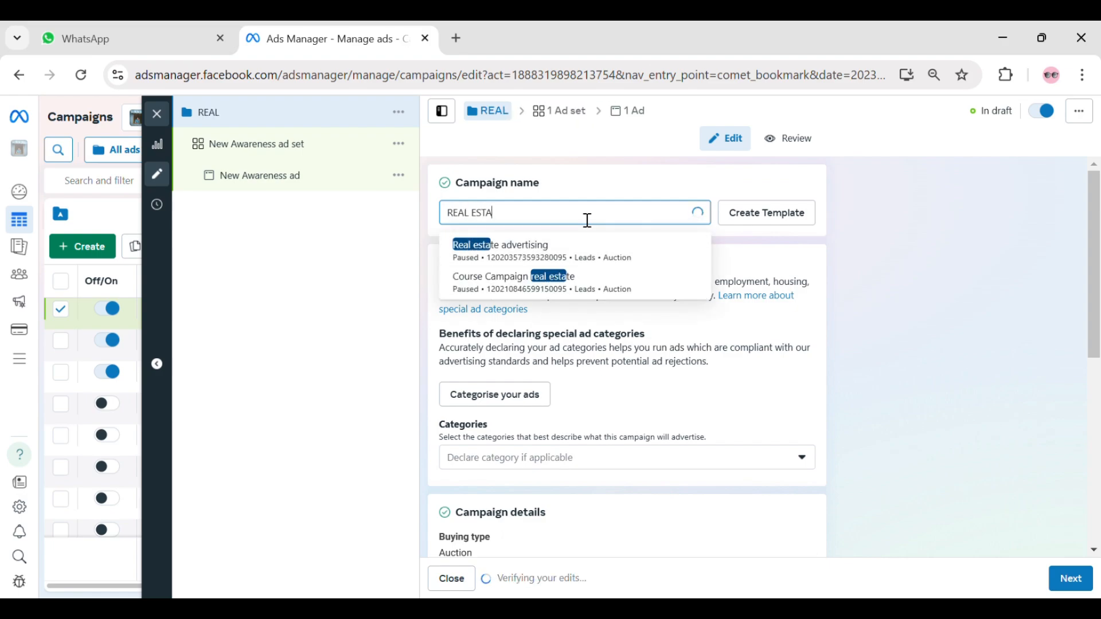
type("TE AD")
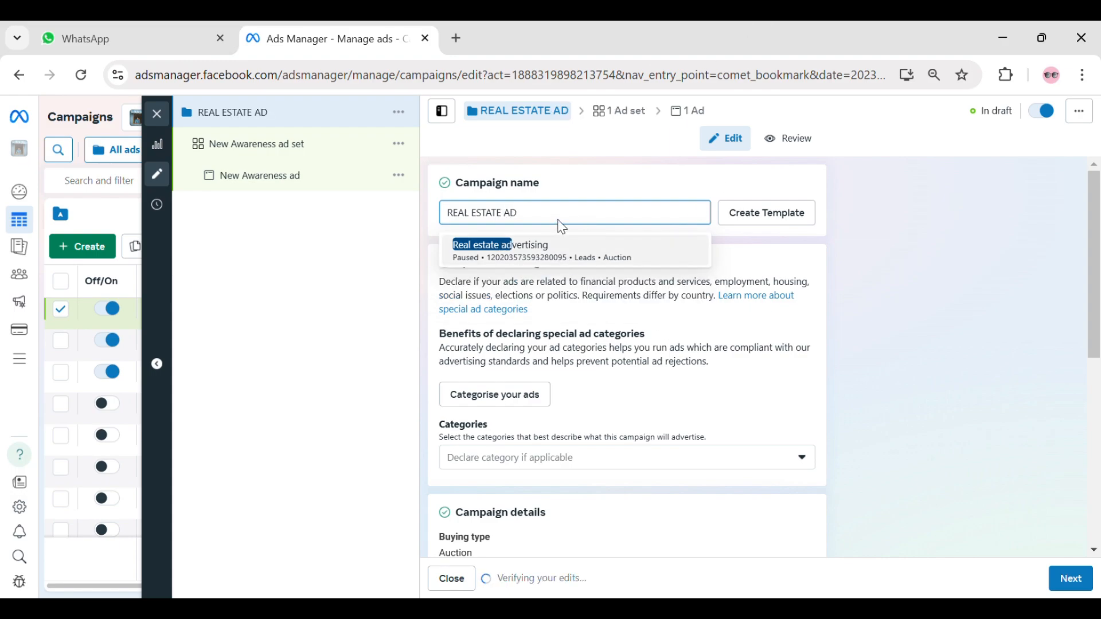
key("shift+Left")
key("shift+Left")
key("shift+Left")
key("shift+Left")
key("shift+Left")
key("shift+Left")
key("shift+Left")
key("shift+Left")
key("shift+Left")
key("shift+Left")
key("shift+Left")
key("shift+Left")
key("shift+Left")
key("shift+Left")
key("ctrl+c")
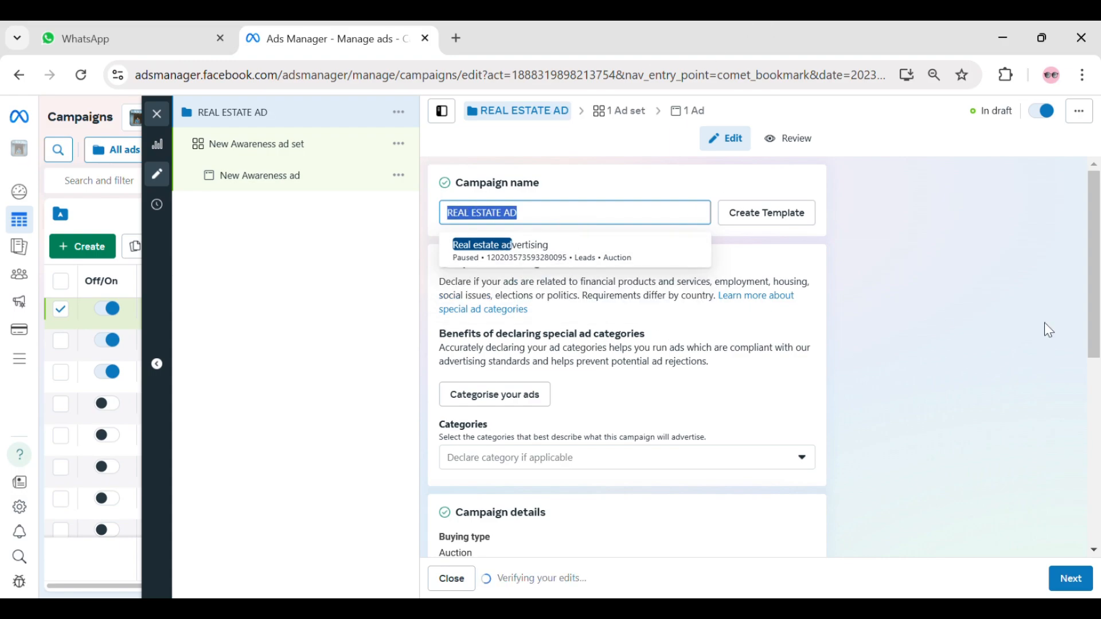
left_click(919, 305)
- Proceed to the ad set settings and replace the ad set name with the copied name REAL ESTATE AD
scroll(587, 285, "down", 6)
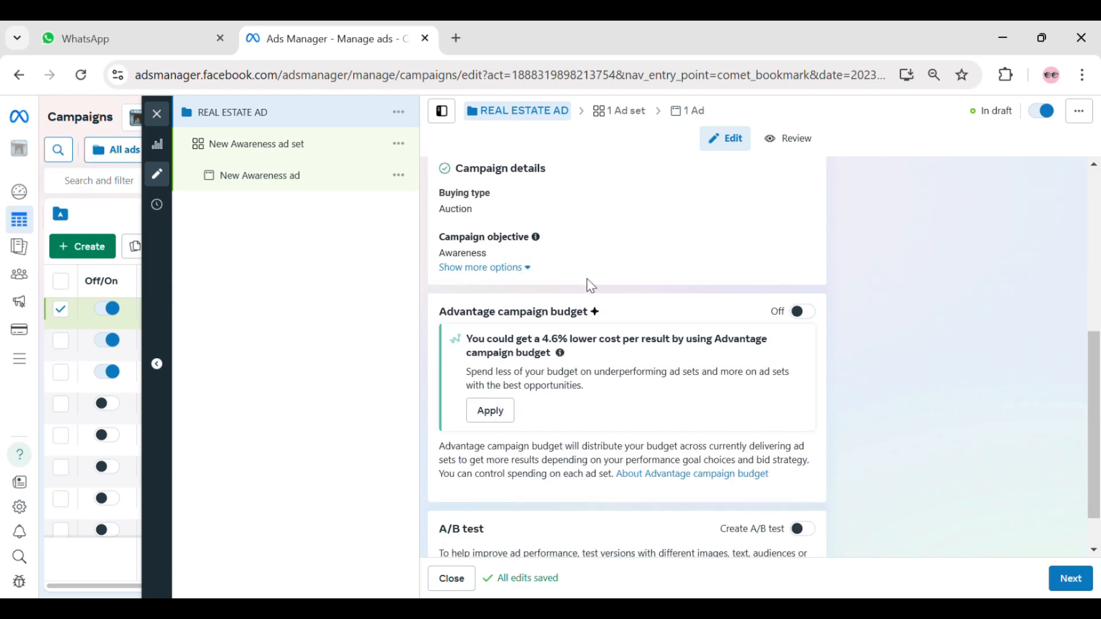
scroll(579, 340, "up", 7)
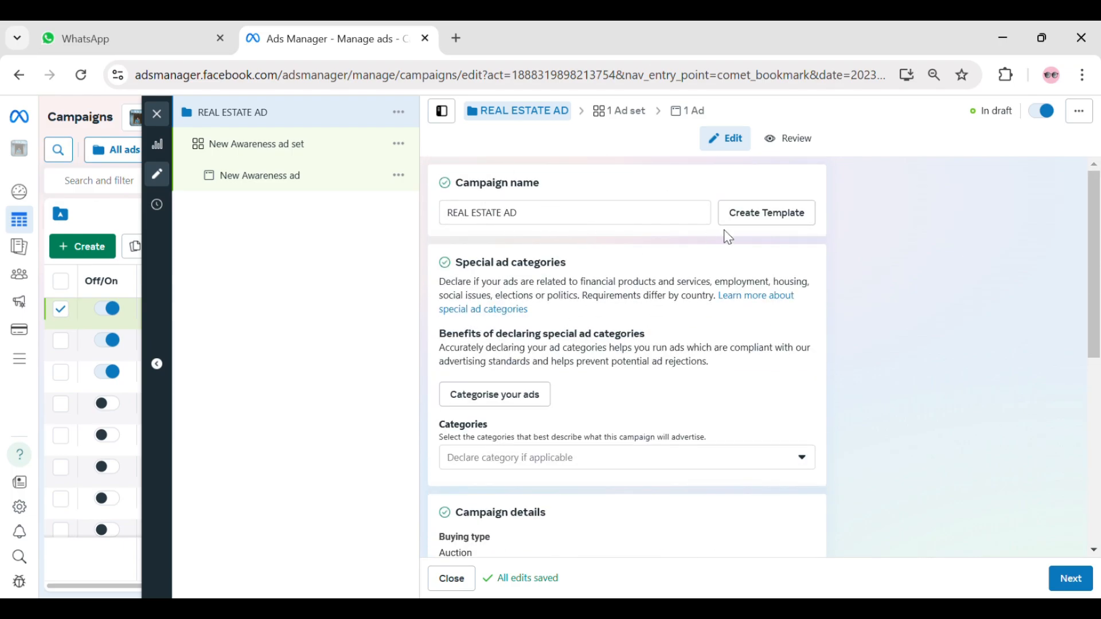
left_click(1067, 579)
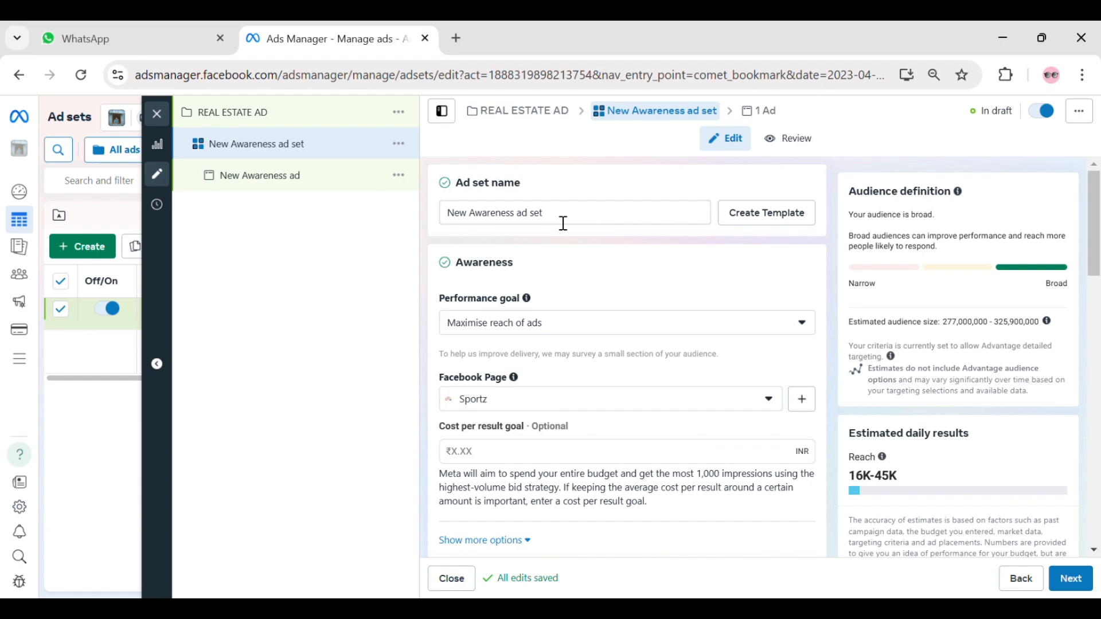
left_click_drag(467, 189, 551, 199)
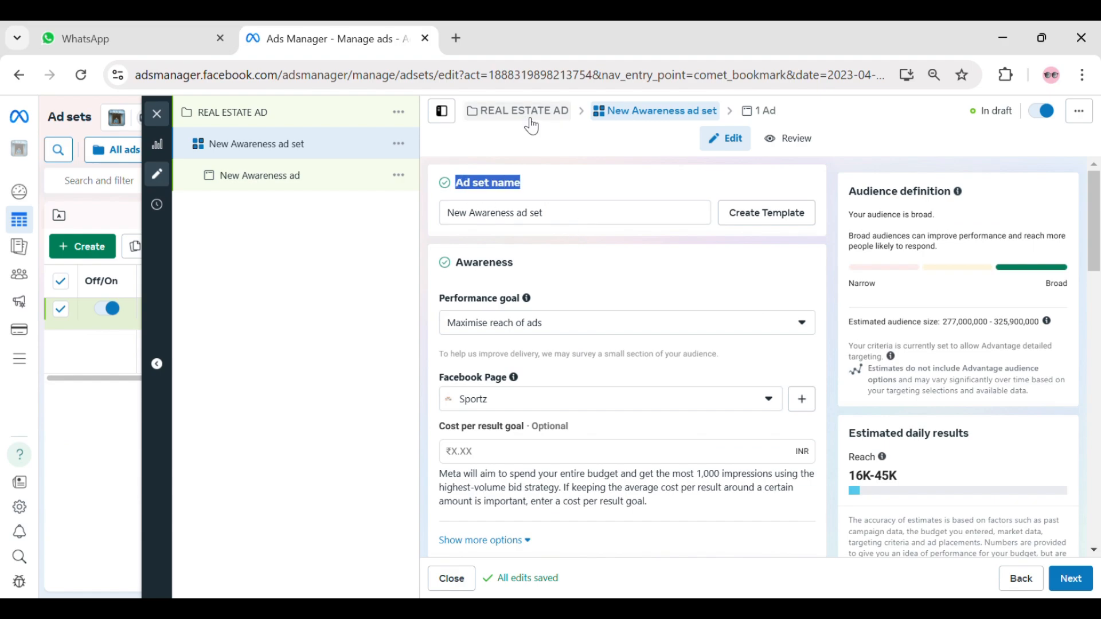
left_click(568, 222)
key("ctrl+a")
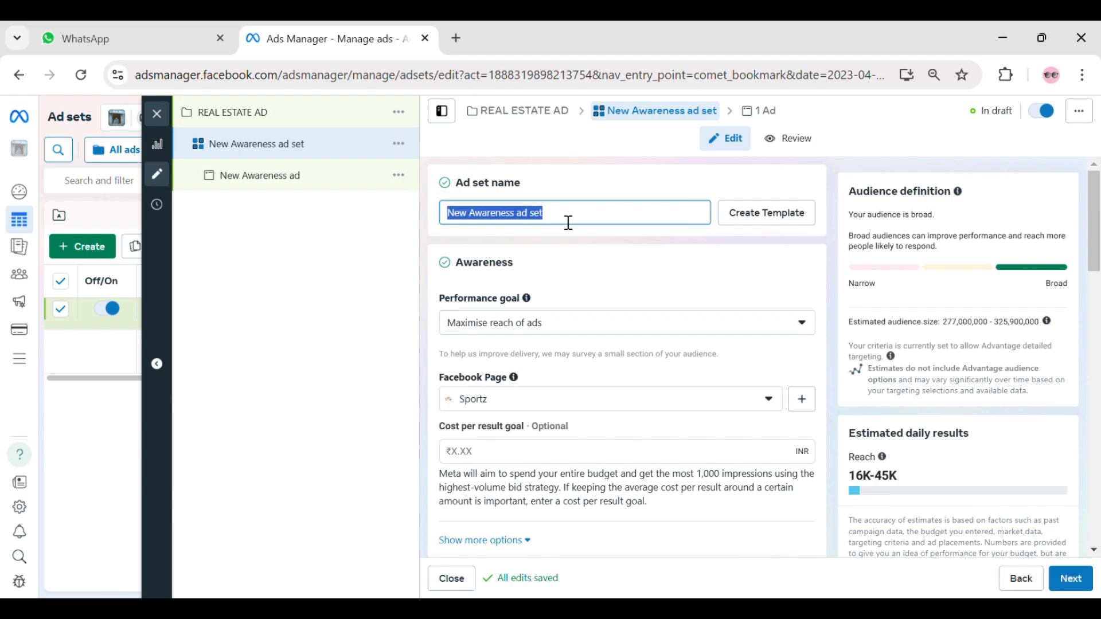
key("ctrl+v")
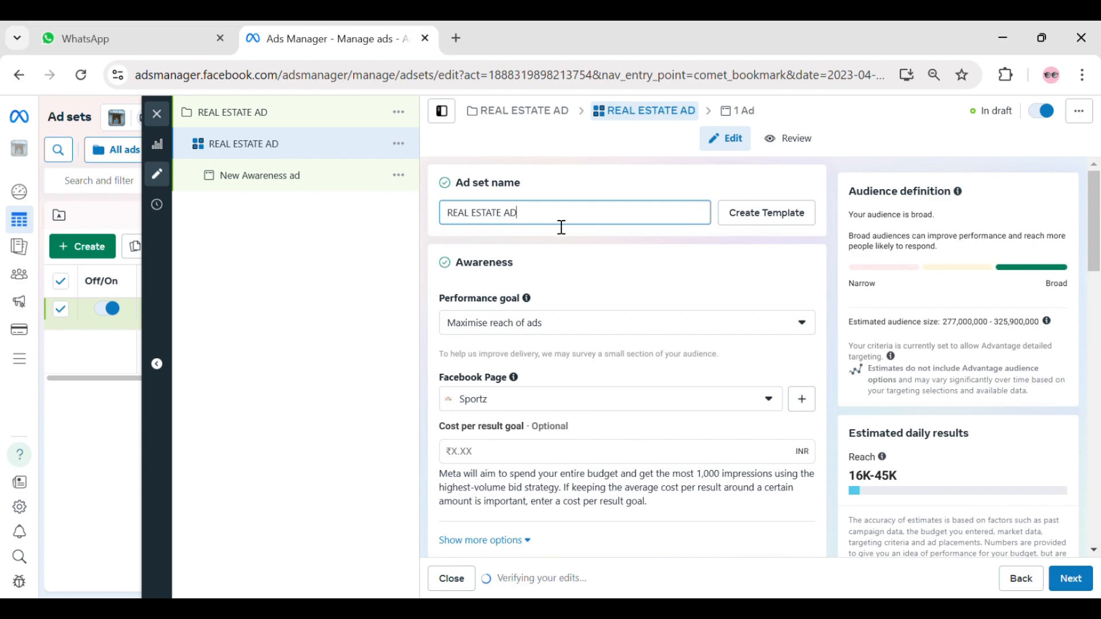
- Review the ad set's daily budget, schedule and audience location settings
scroll(576, 237, "down", 6)
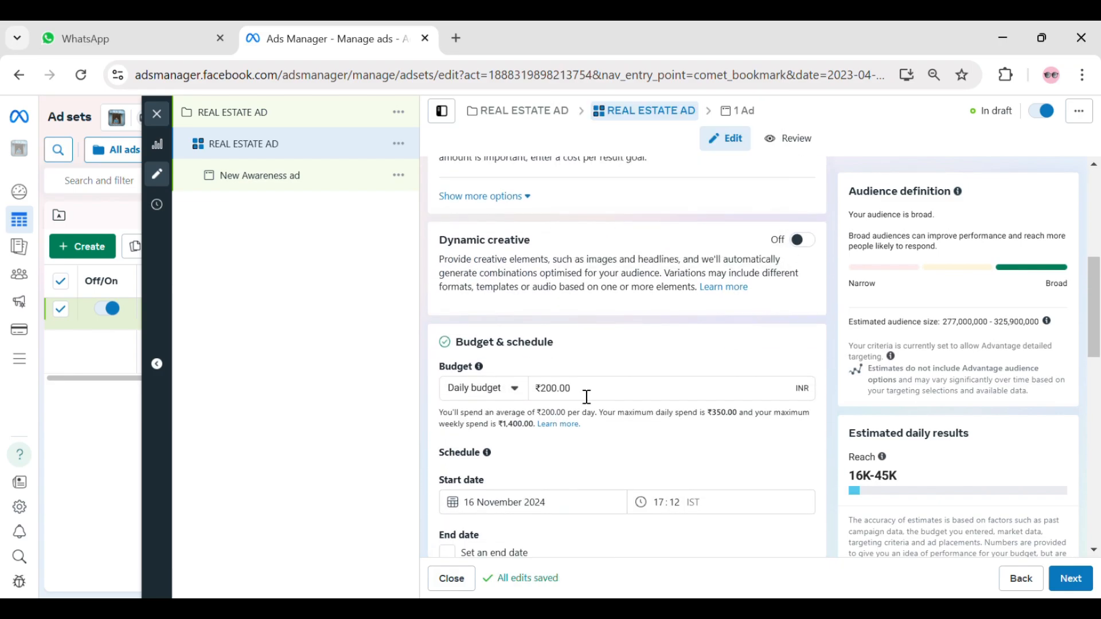
scroll(587, 397, "down", 2)
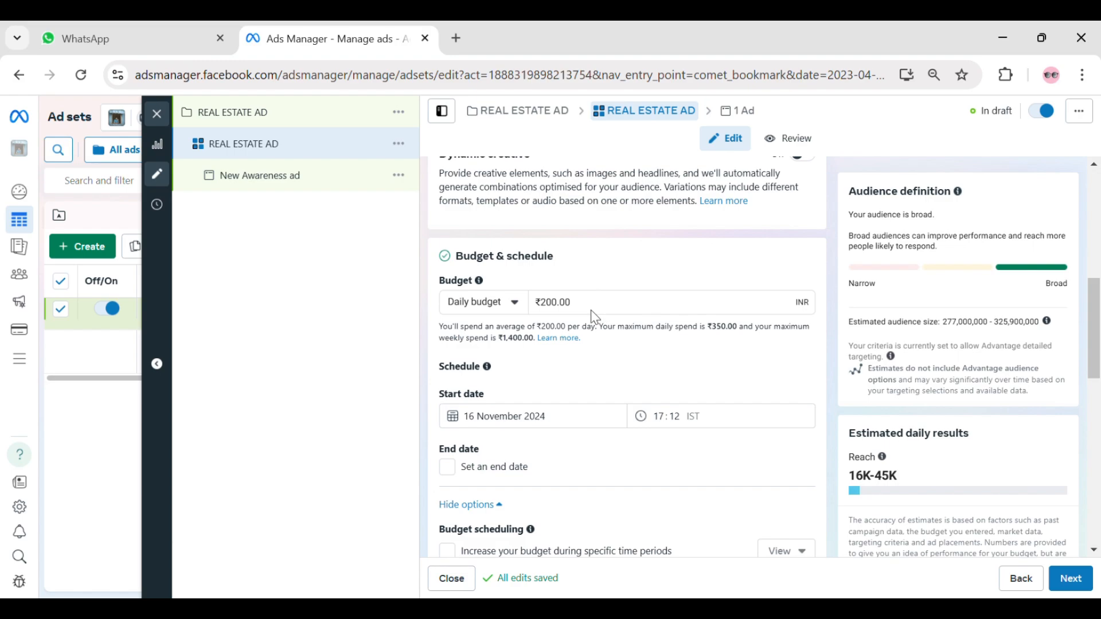
double_click(610, 313)
left_click(617, 256)
scroll(622, 275, "down", 9)
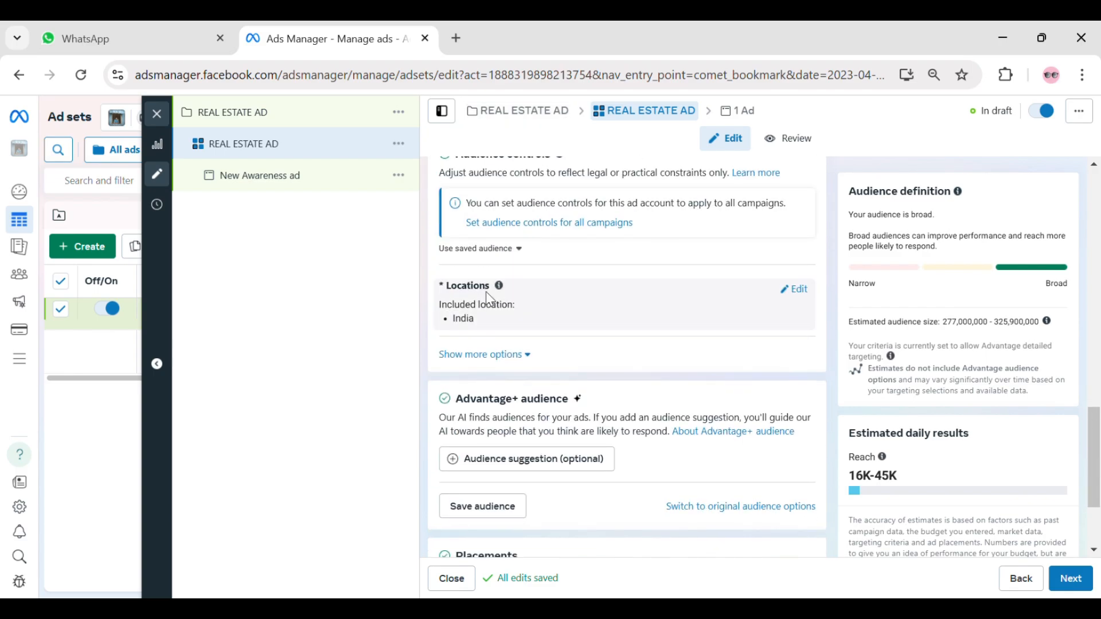
left_click_drag(441, 286, 507, 282)
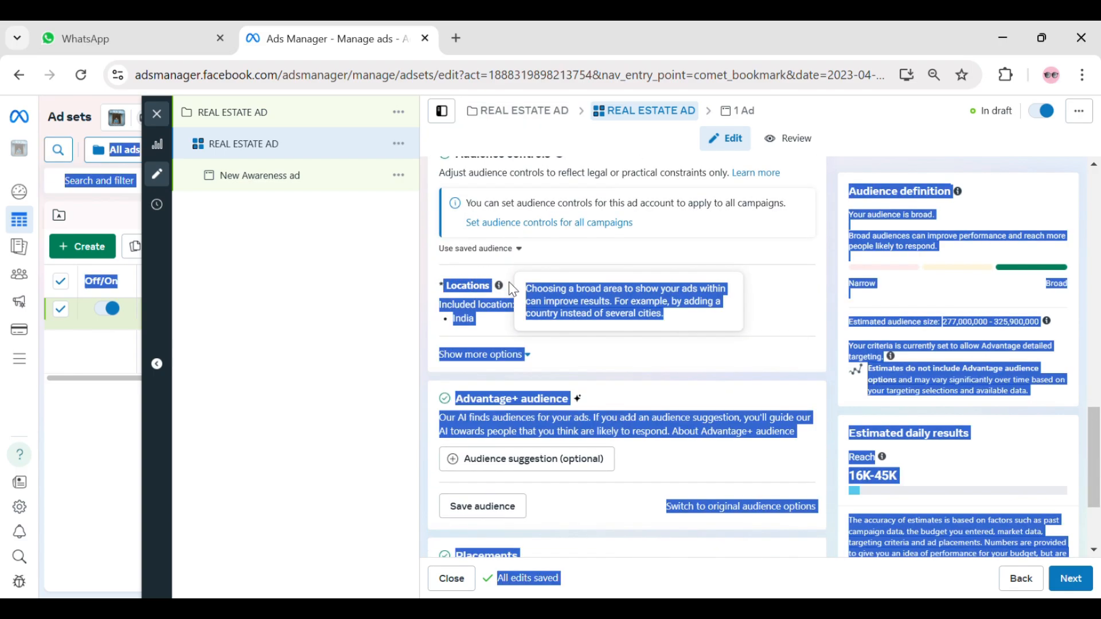
left_click(597, 252)
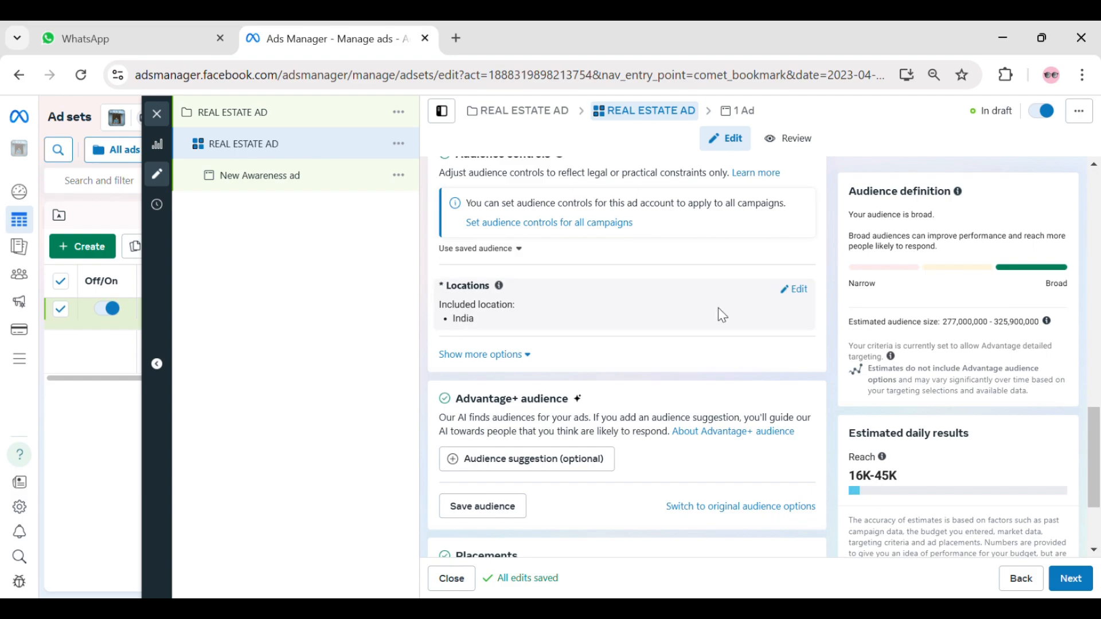
- Replace India with the city Vijayawada, Andhra Pradesh, India as the ad set's included location
left_click(797, 290)
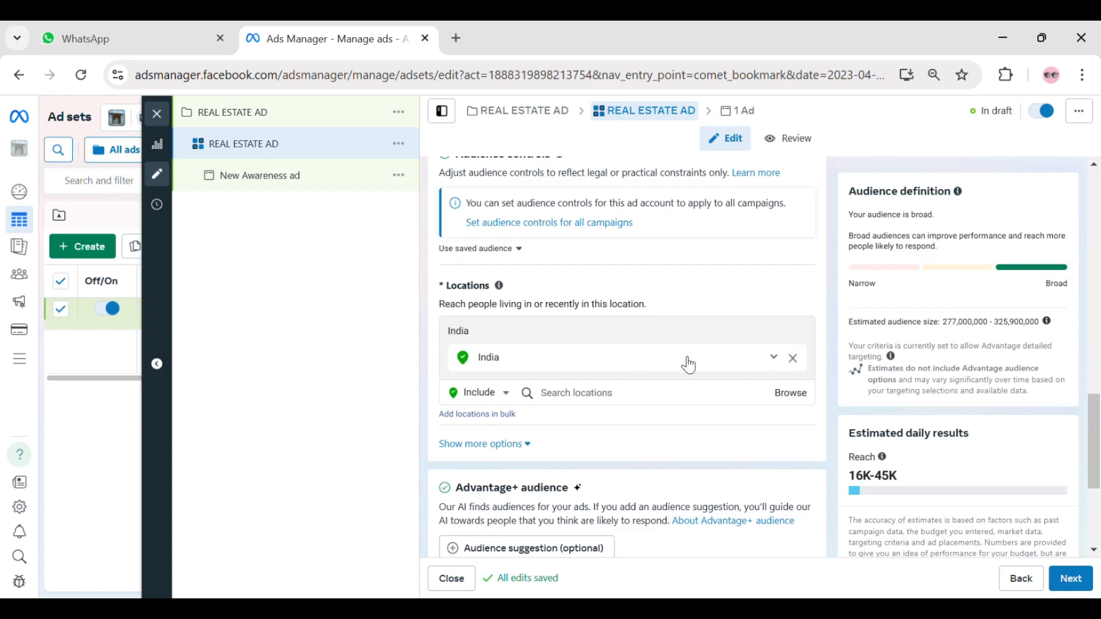
left_click(792, 358)
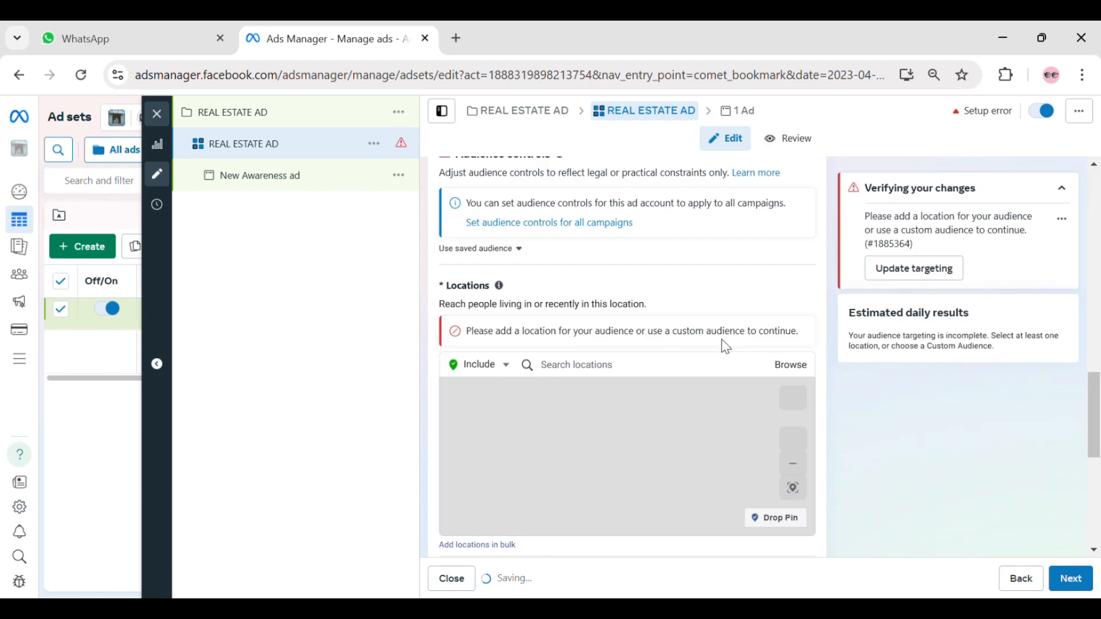
left_click(621, 367)
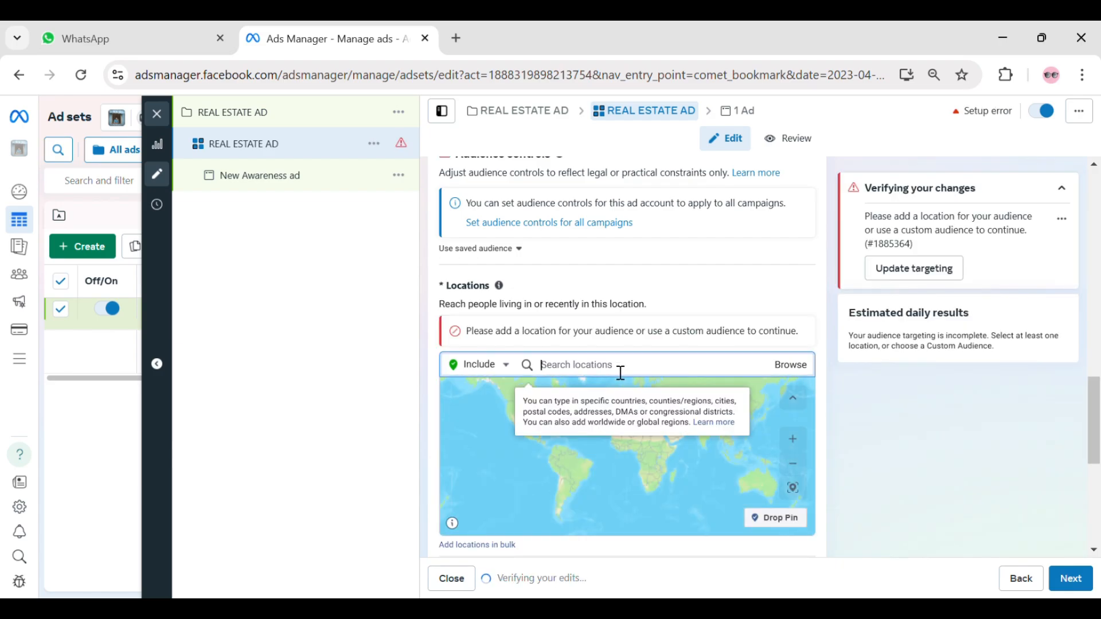
type("vijayawda")
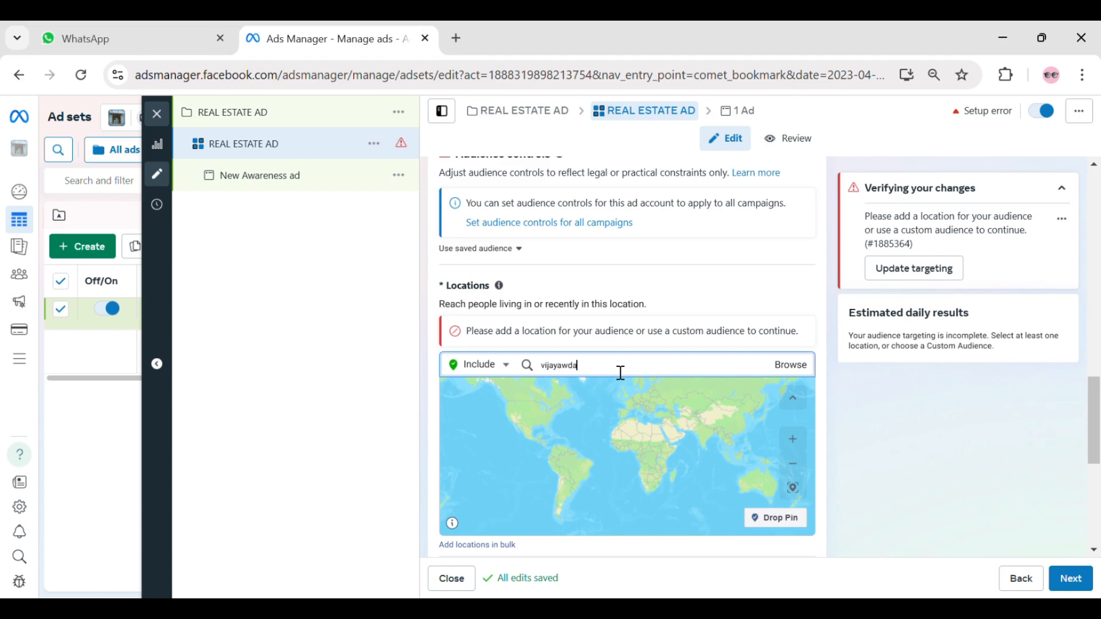
key("BackSpace")
key("BackSpace")
key("BackSpace")
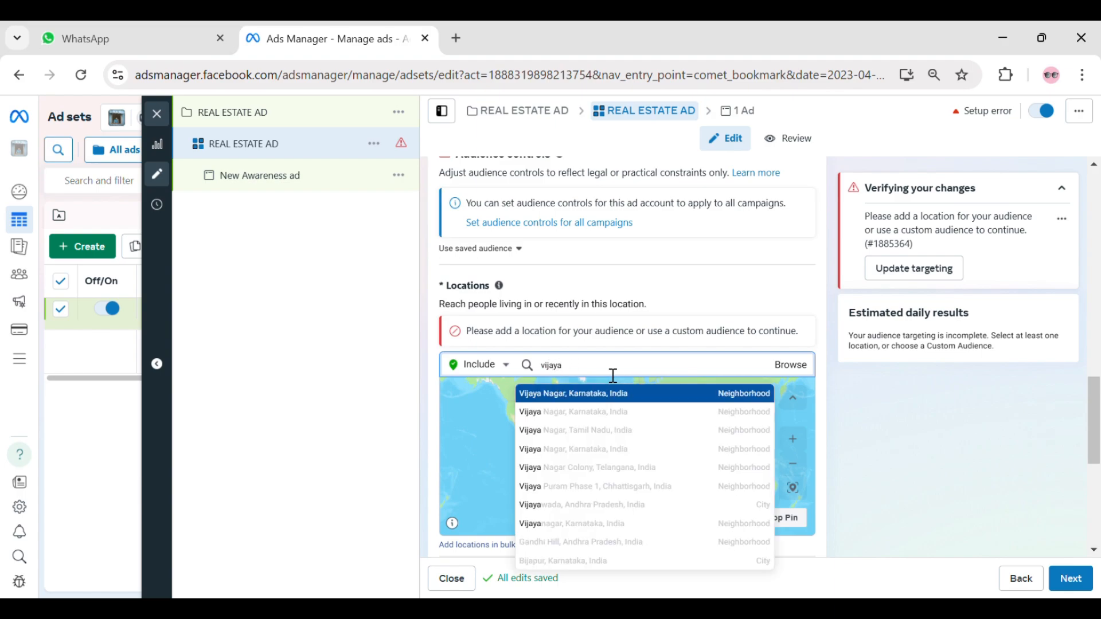
type("wada")
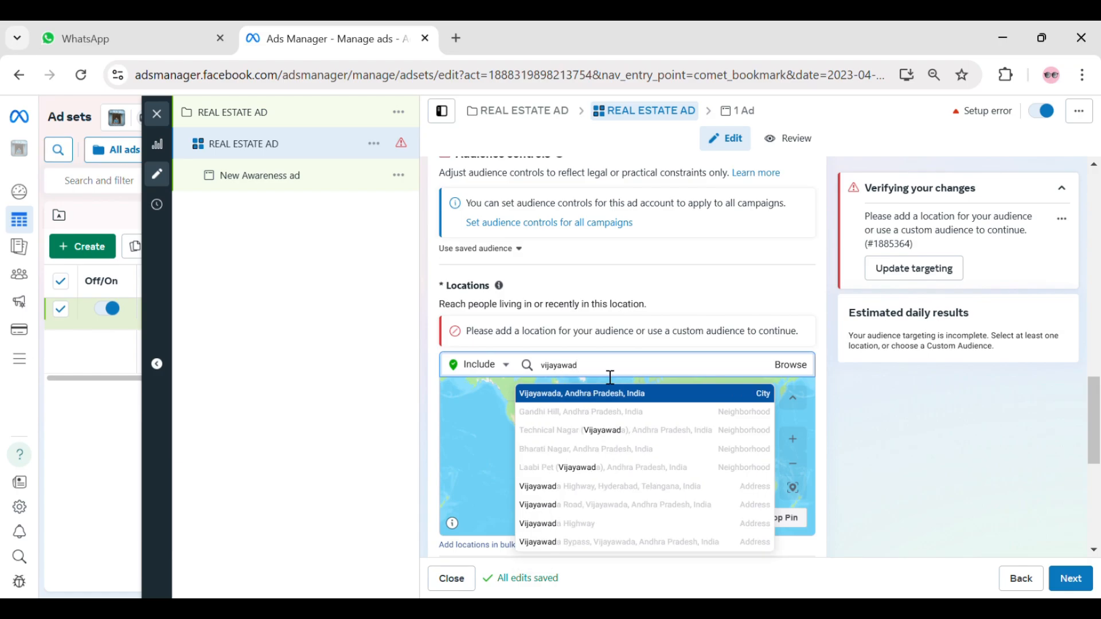
left_click(748, 406)
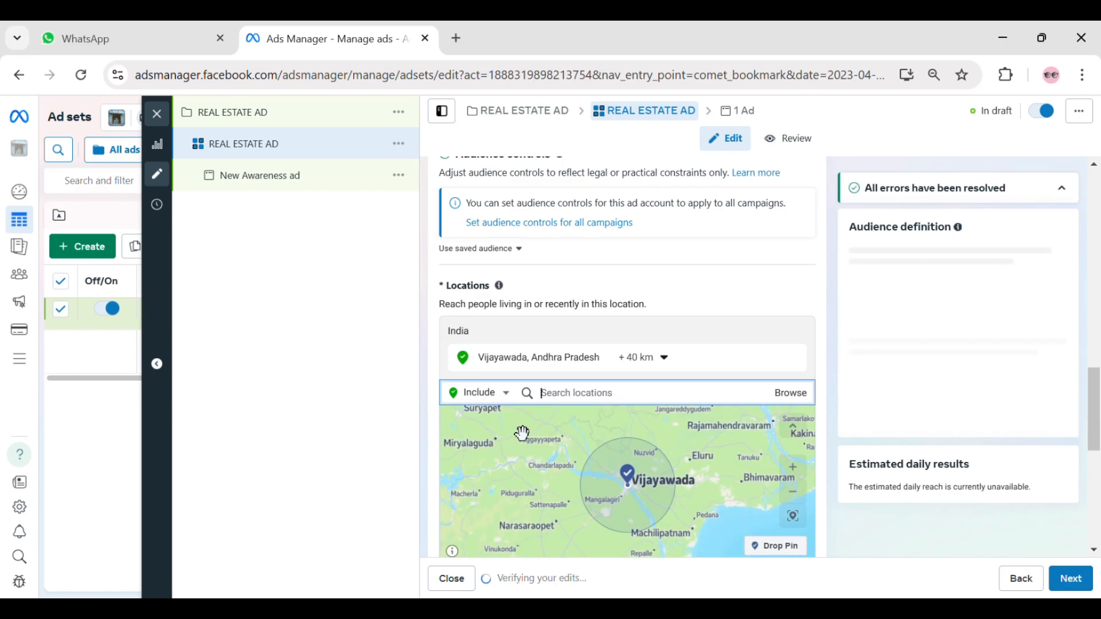
- Inspect the Vijayawada area on the location map and set the targeting radius around the city to 80 km
scroll(881, 382, "down", 1)
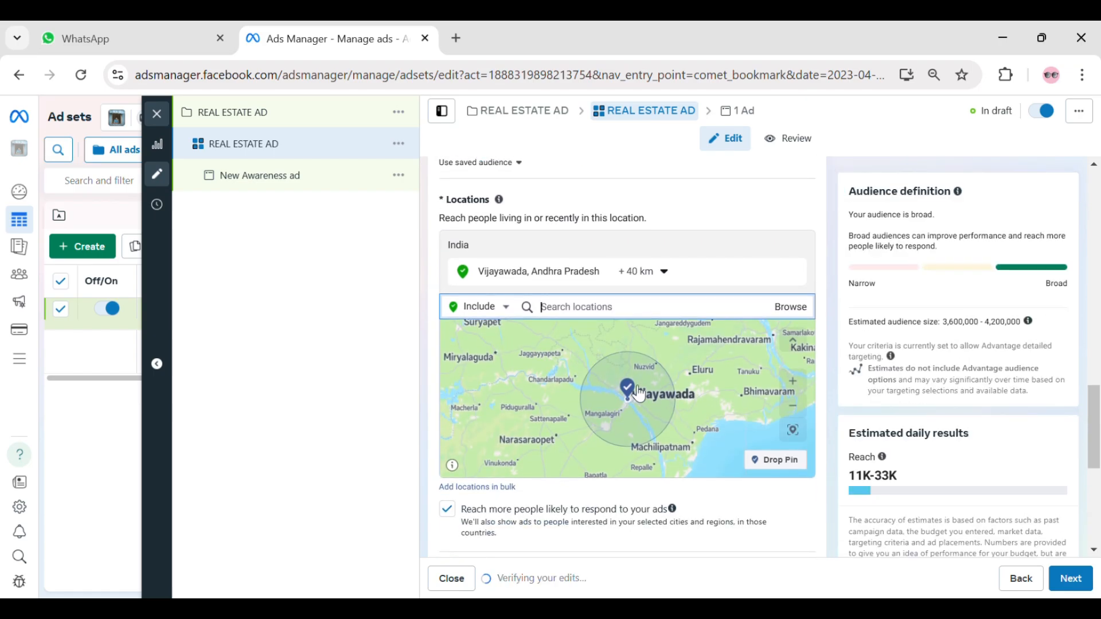
scroll(637, 391, "down", 3)
scroll(642, 389, "up", 2)
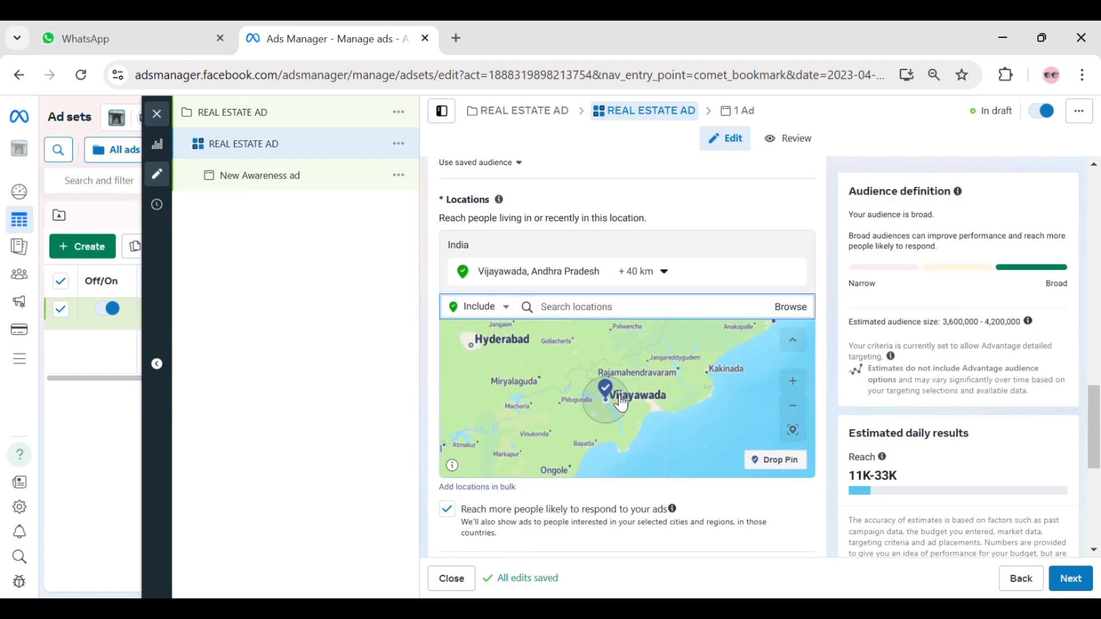
scroll(602, 401, "up", 2)
left_click_drag(598, 402, 671, 396)
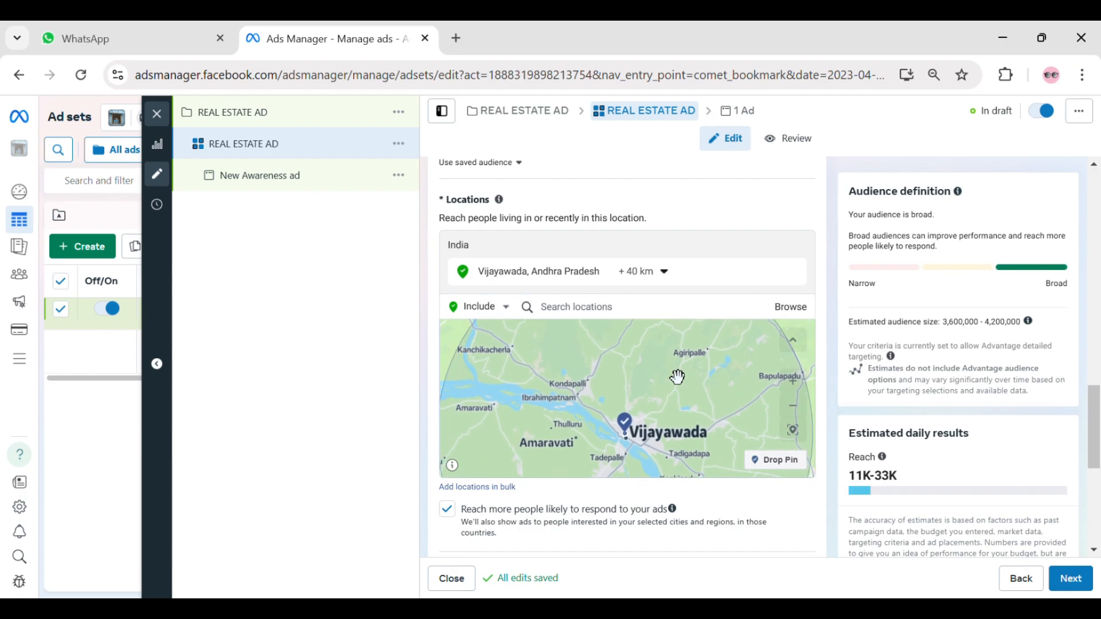
scroll(676, 376, "down", 3)
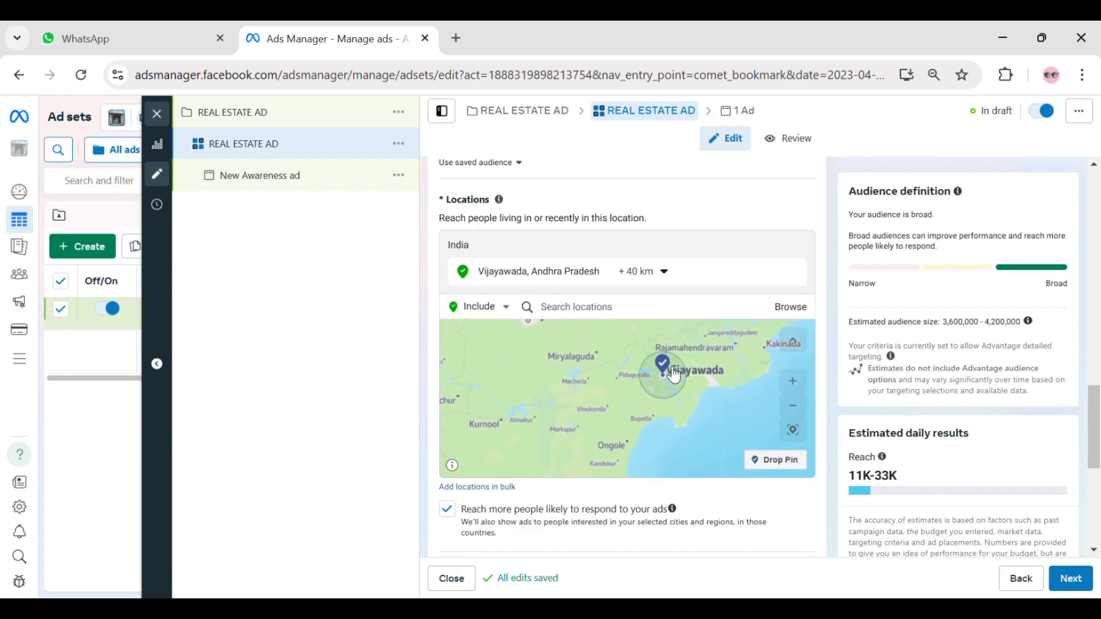
left_click(658, 270)
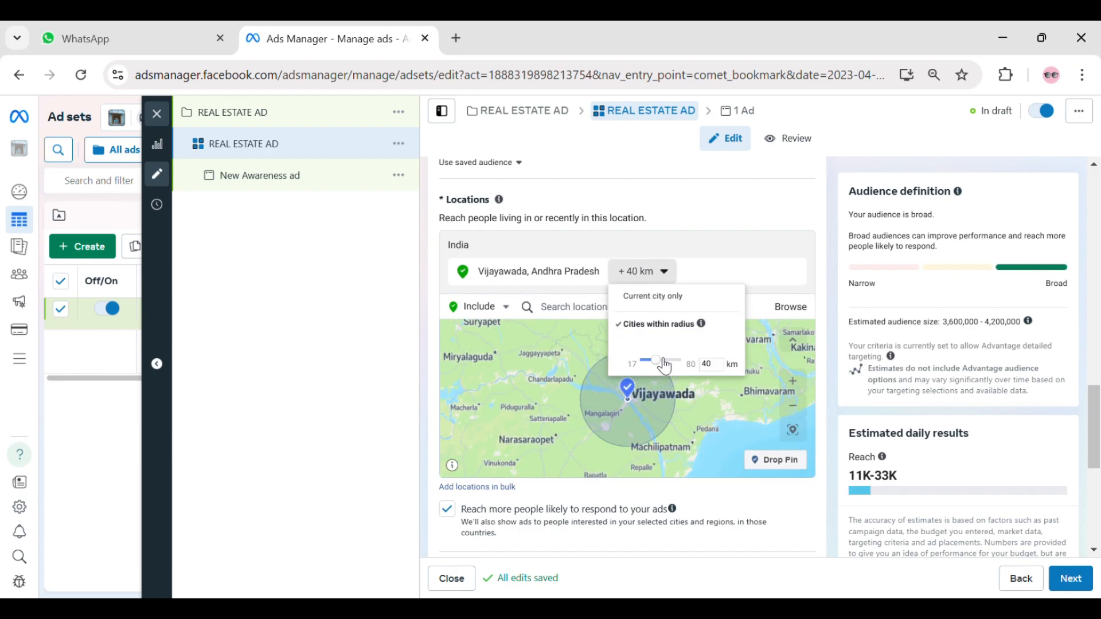
left_click_drag(664, 360, 622, 376)
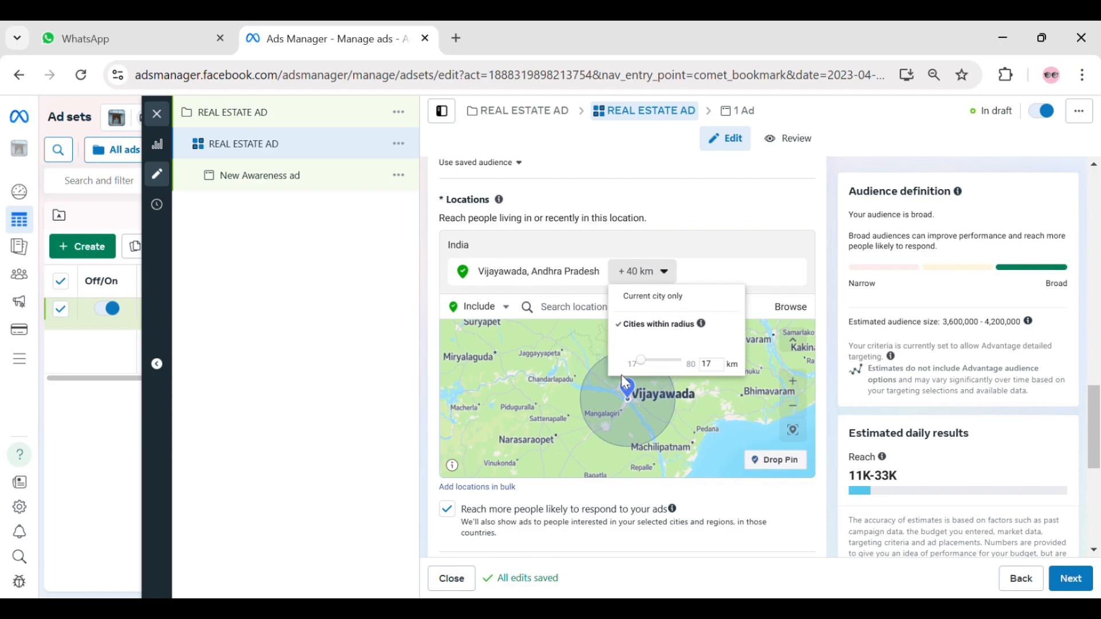
left_click(699, 376)
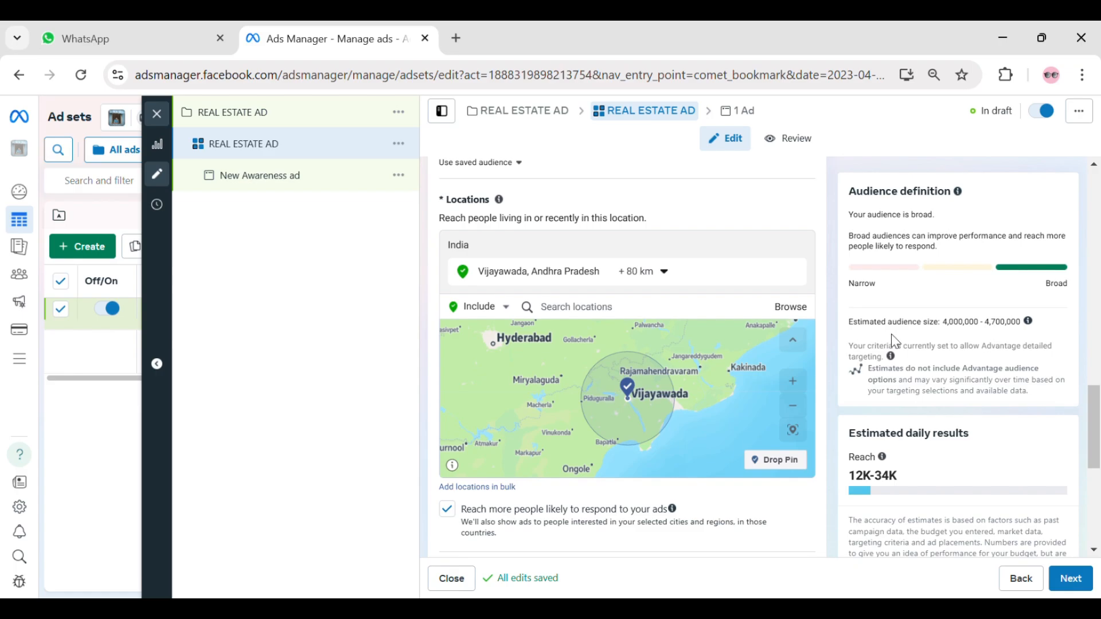
- Switch the ad set from Advantage+ audience to the original audience options
scroll(894, 332, "down", 5)
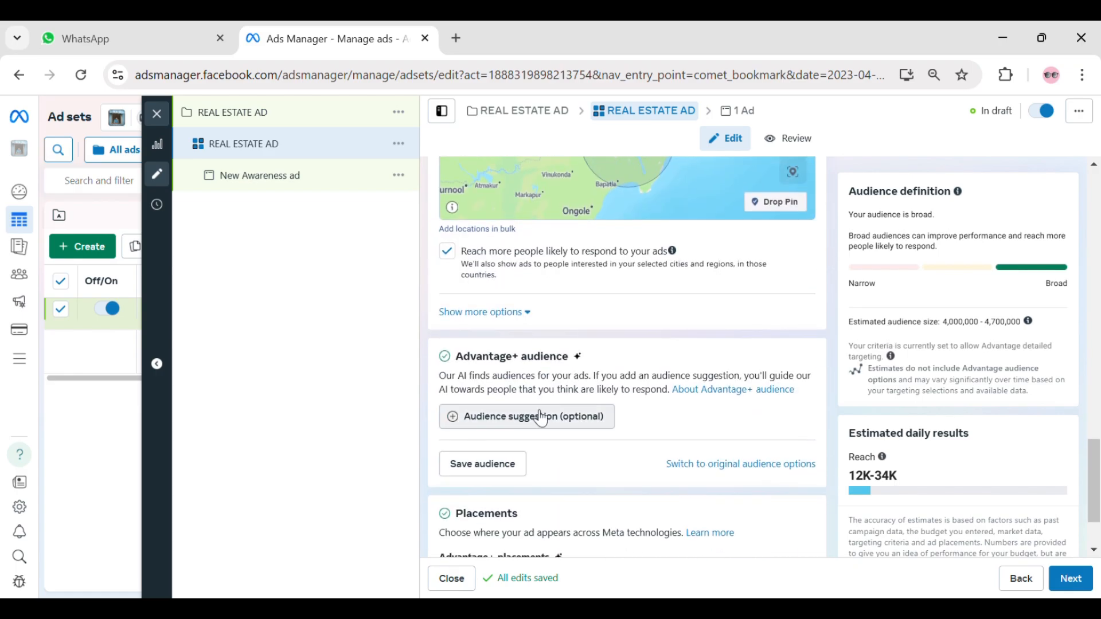
left_click_drag(470, 359, 572, 370)
left_click(636, 358)
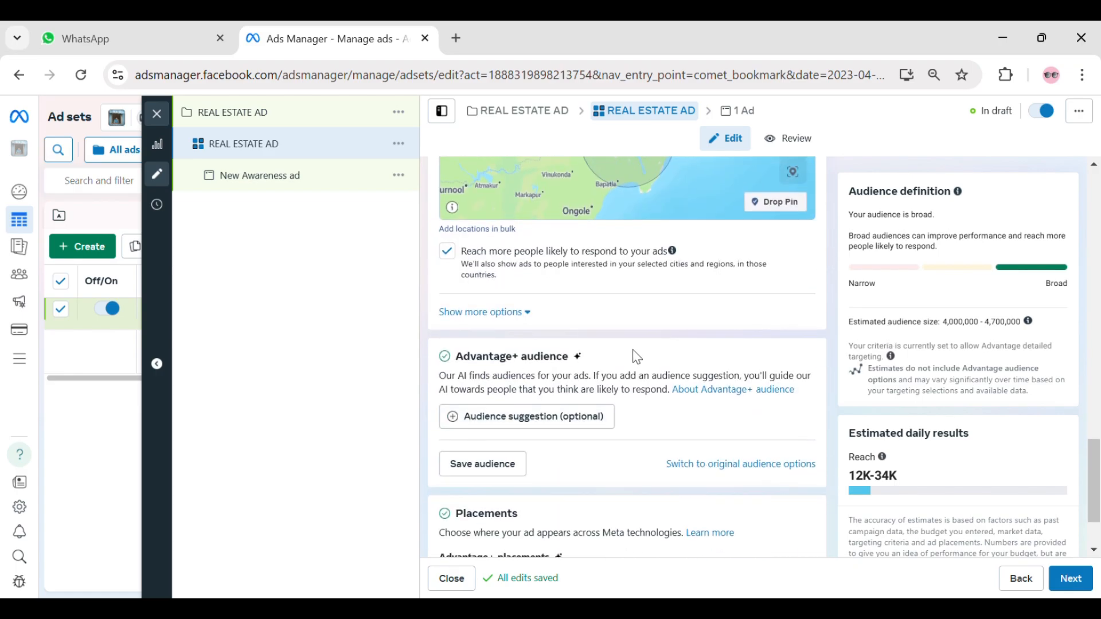
scroll(660, 315, "down", 2)
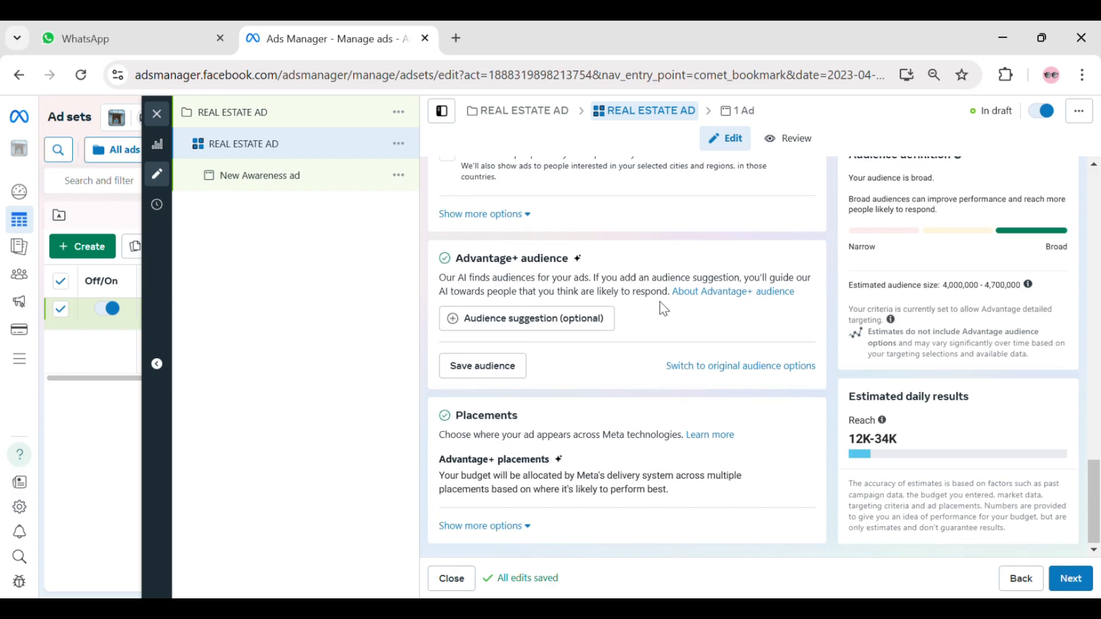
left_click(697, 368)
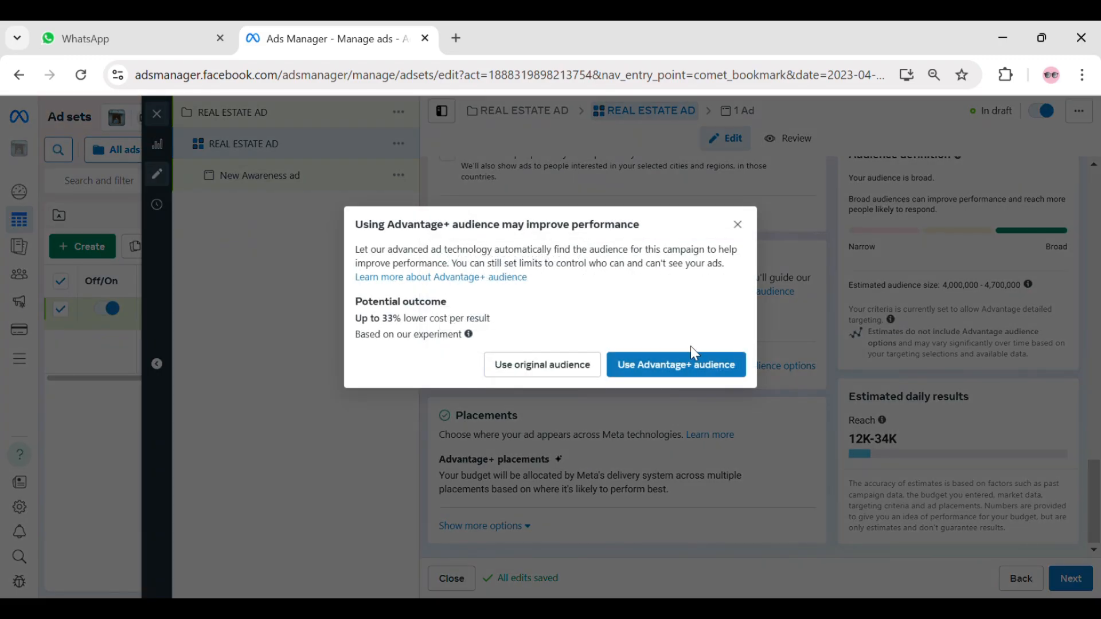
left_click(553, 368)
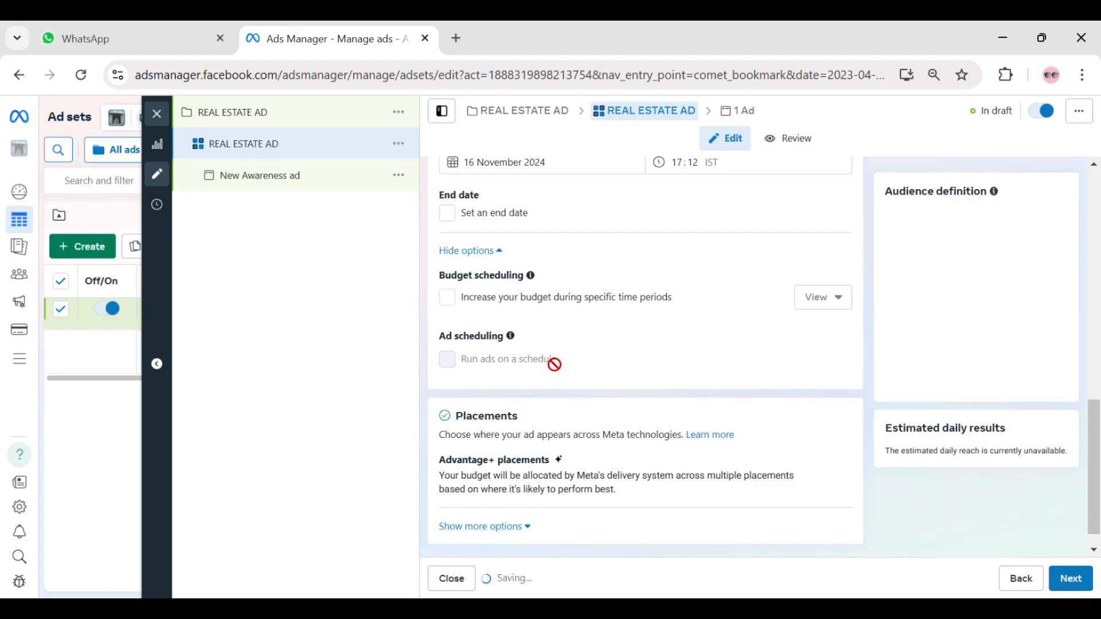
- Set the audience's minimum age to 25, keeping 65+ as the maximum
scroll(656, 269, "down", 7)
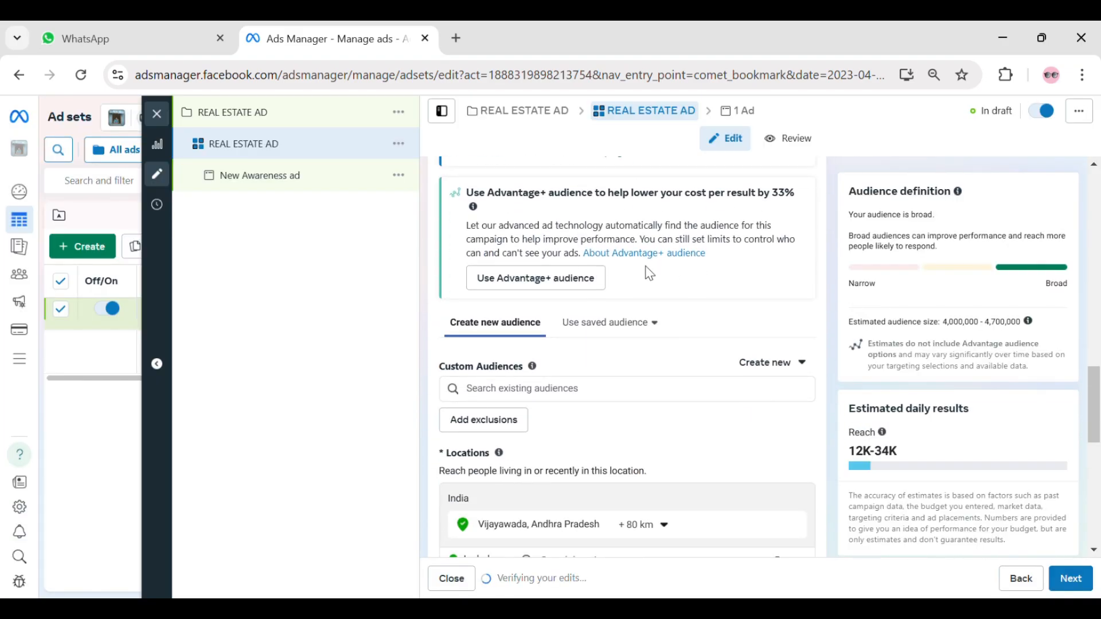
scroll(562, 290, "down", 4)
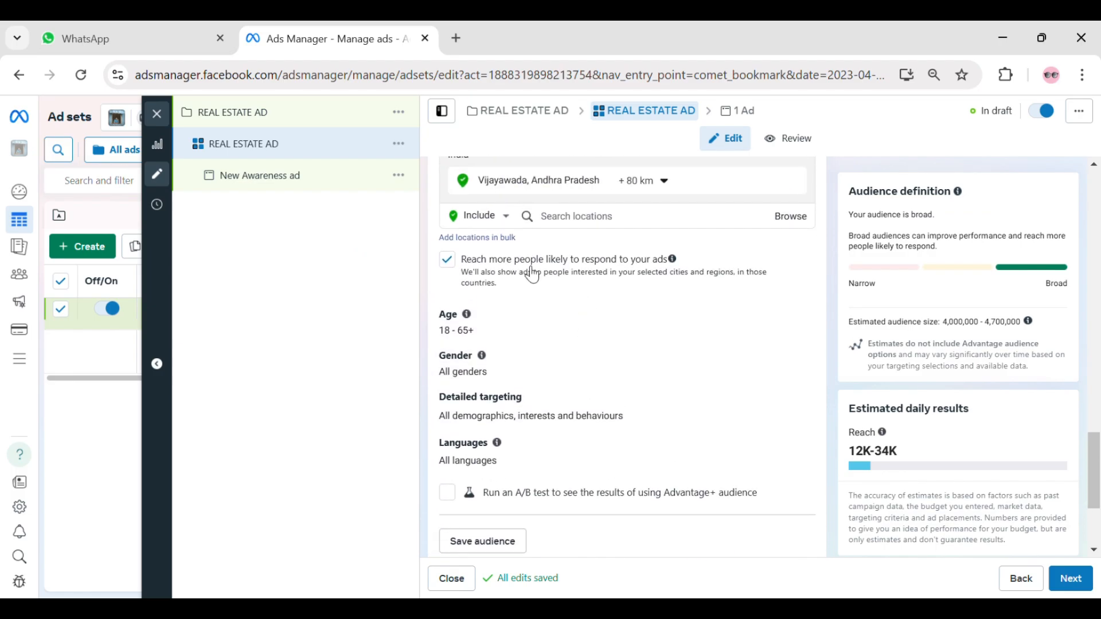
scroll(516, 280, "down", 1)
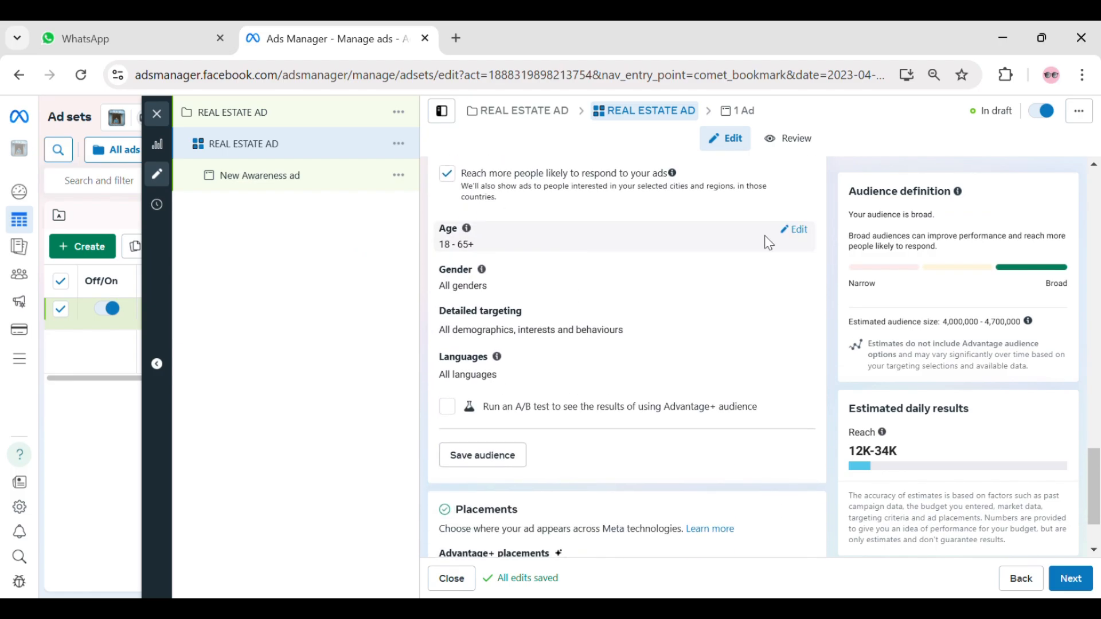
left_click(795, 230)
left_click(469, 254)
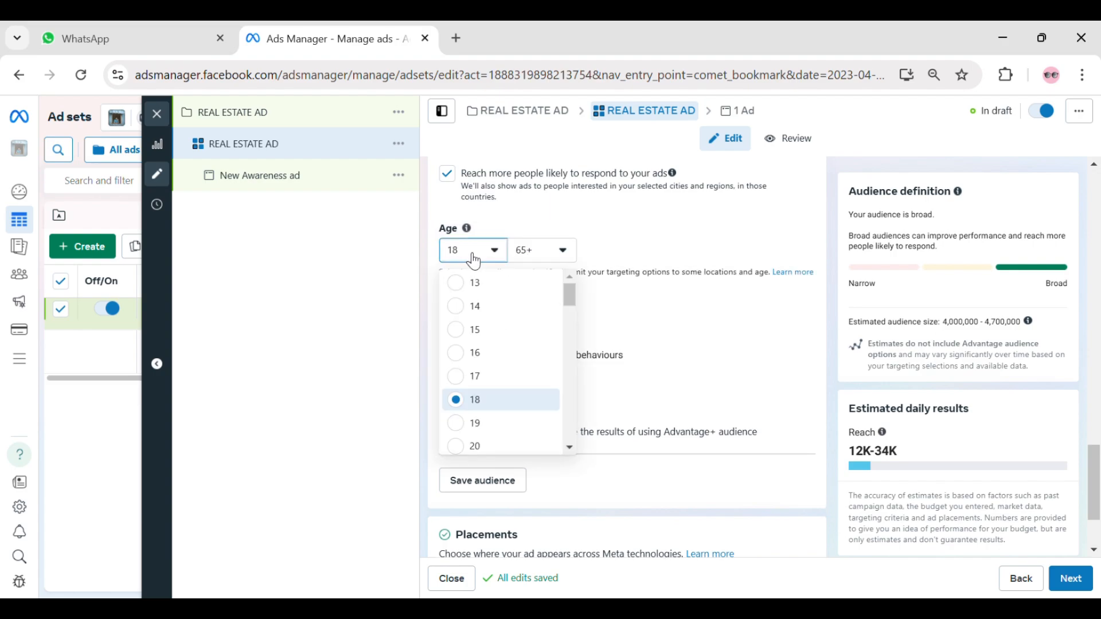
left_click(476, 260)
left_click(553, 255)
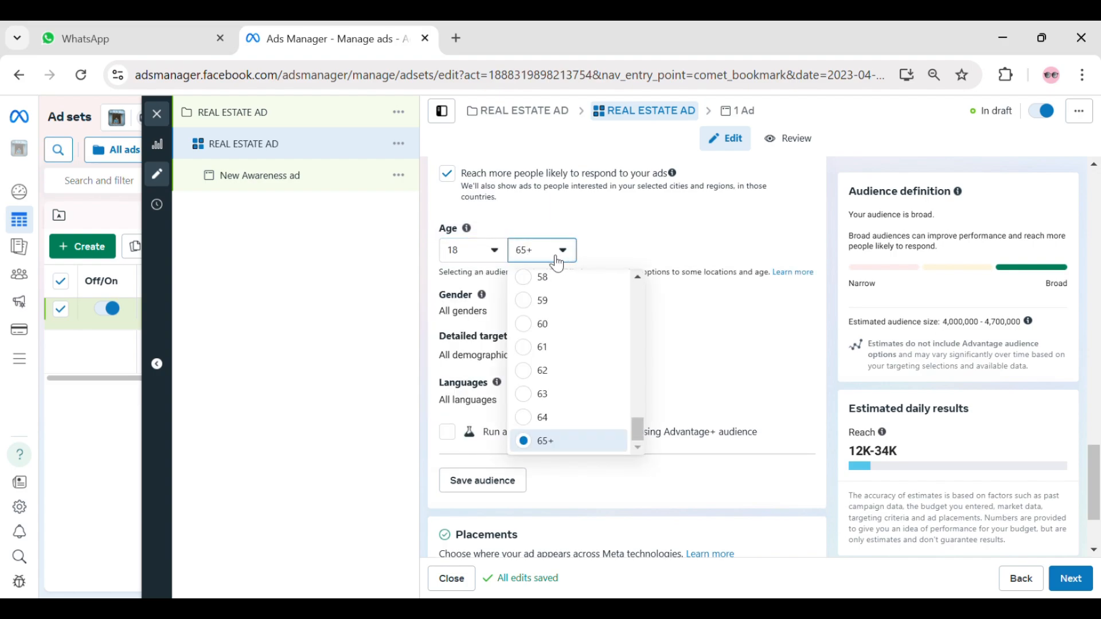
left_click(549, 261)
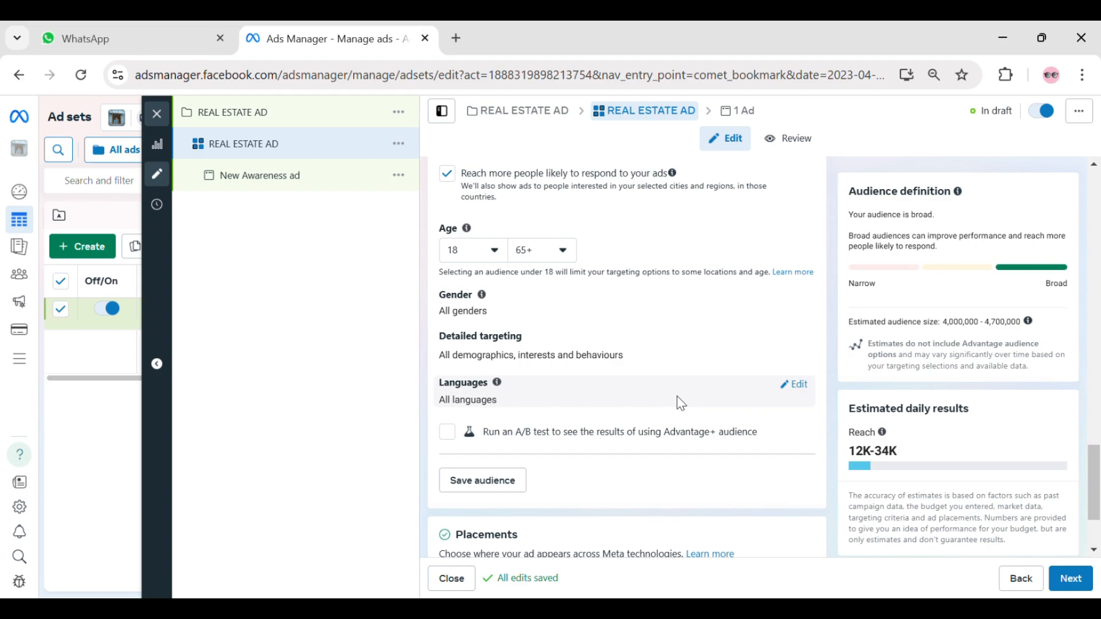
left_click(474, 252)
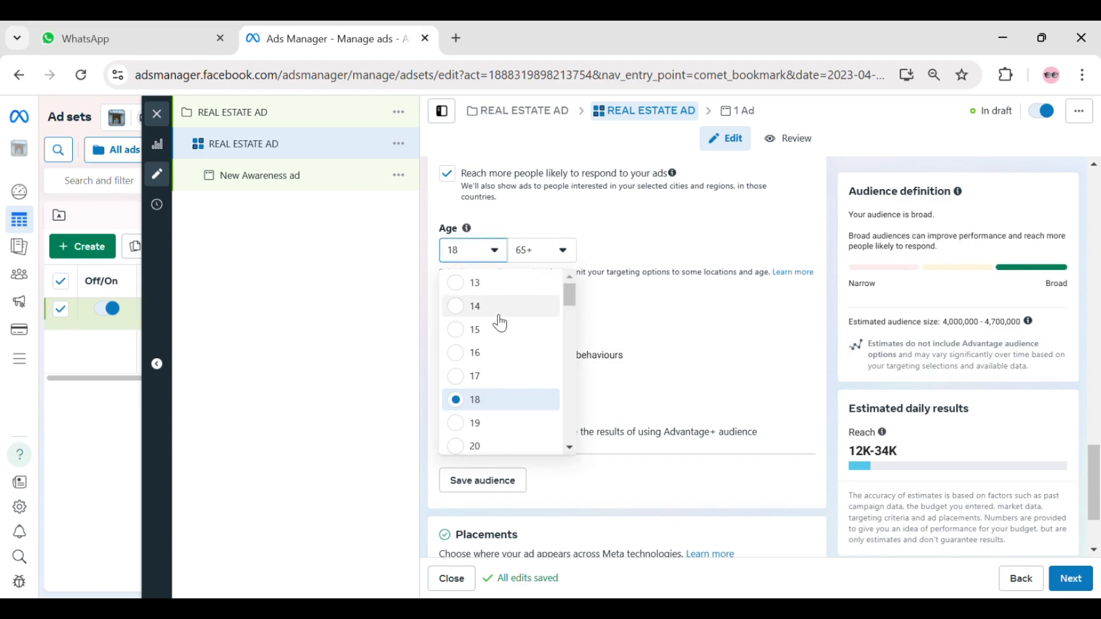
scroll(505, 321, "down", 3)
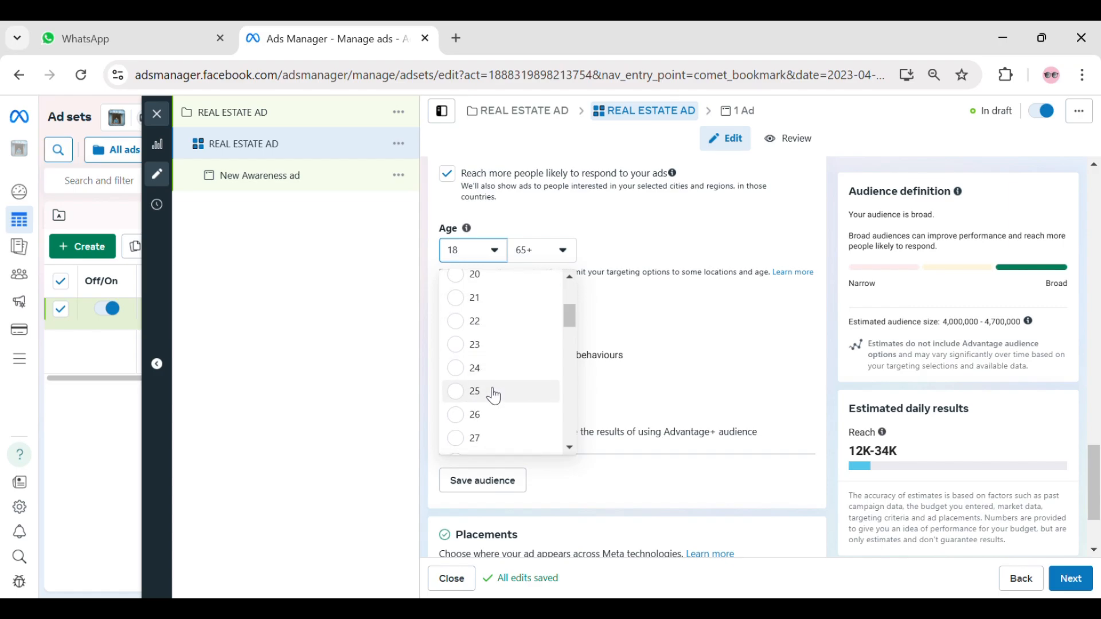
left_click(493, 393)
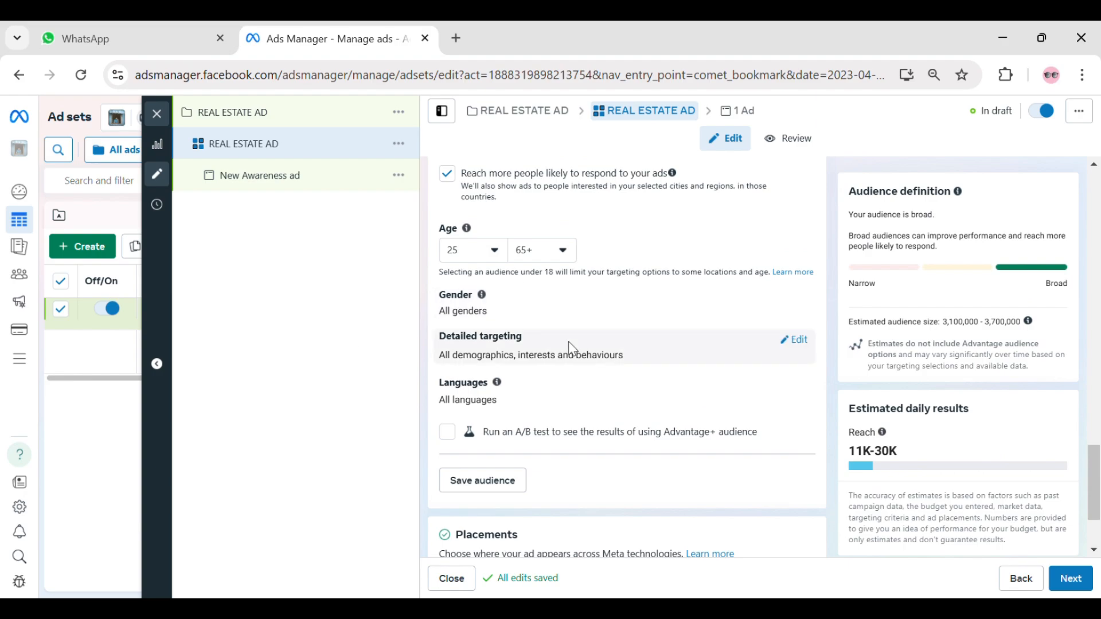
- Open the gender and detailed targeting settings for editing and browse the available targeting categories
left_click(798, 304)
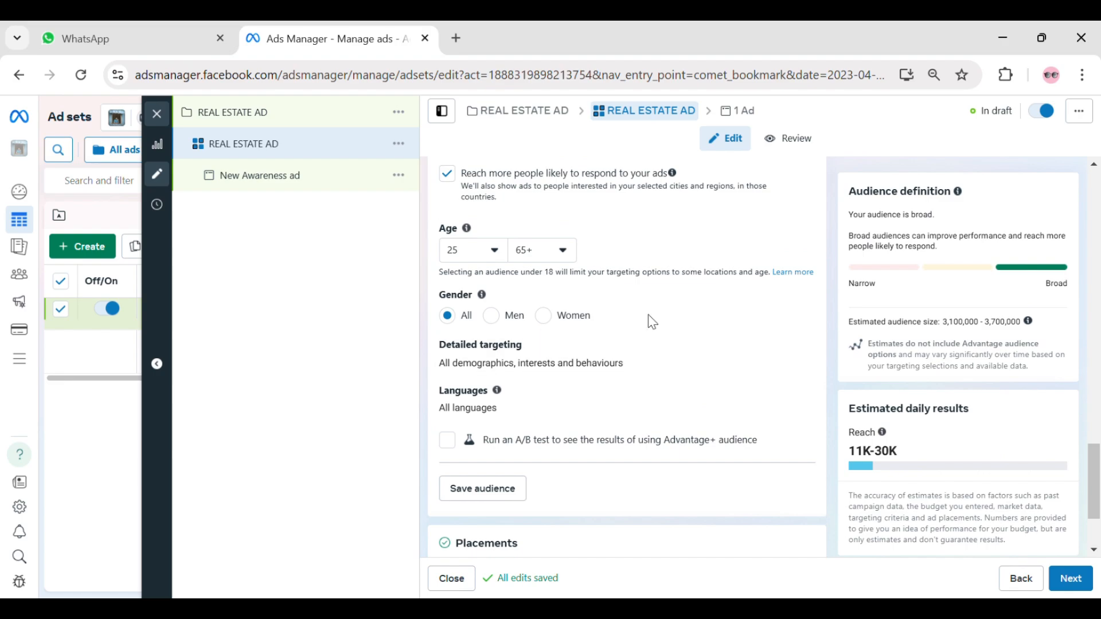
scroll(716, 327, "down", 2)
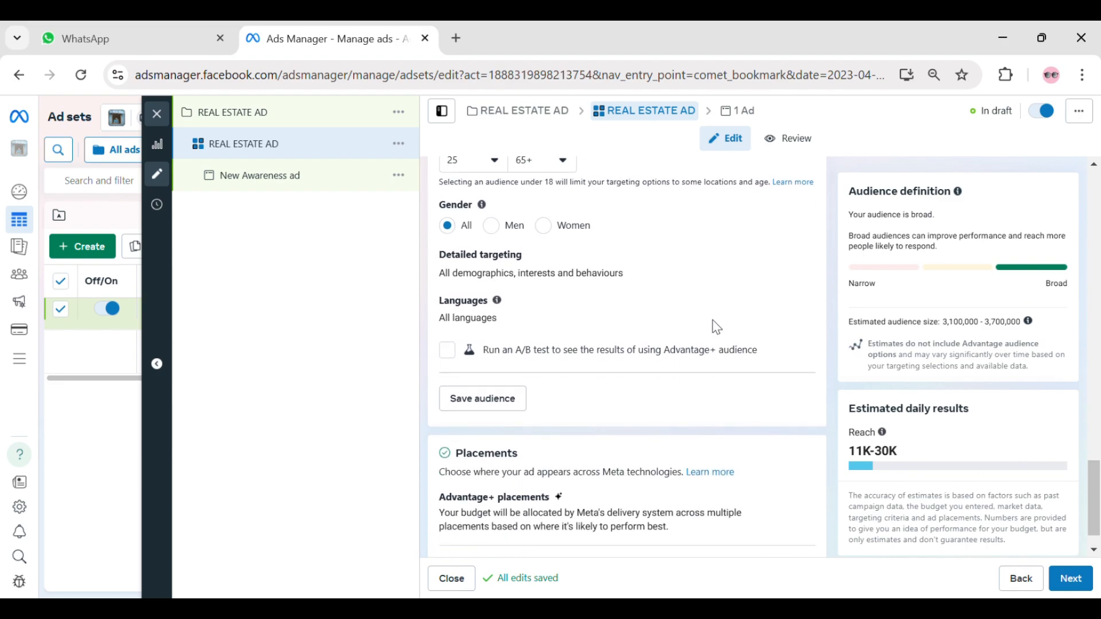
left_click(798, 220)
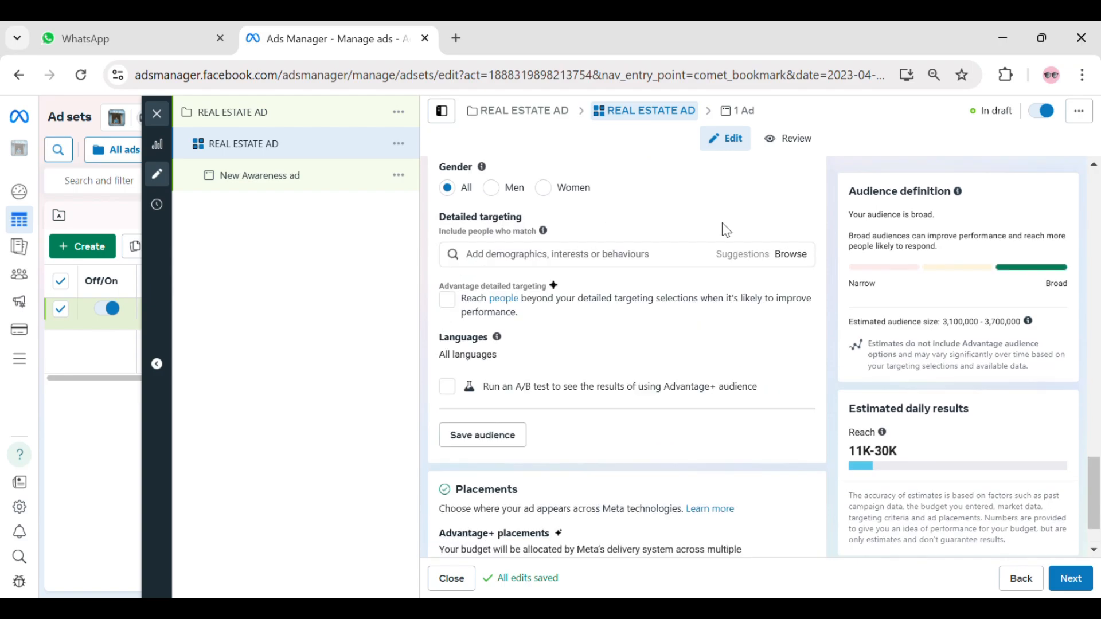
left_click_drag(447, 217, 514, 217)
left_click(574, 212)
left_click(790, 254)
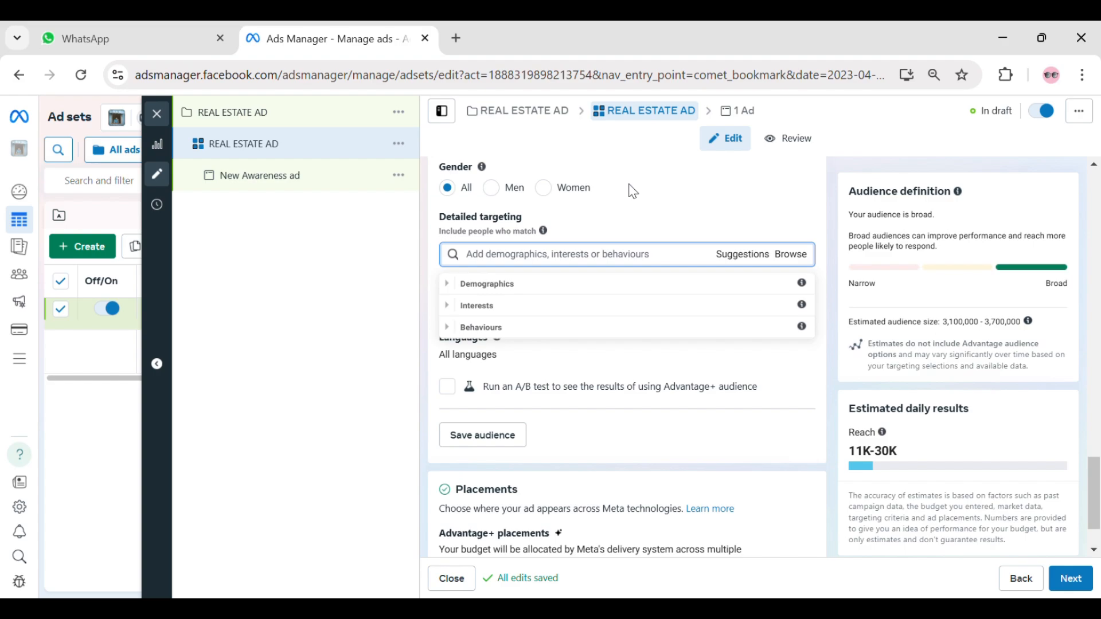
- Look through the Demographics and Interests categories and add the whole Food and drink (consumables) interest group to the detailed targeting
left_click(543, 288)
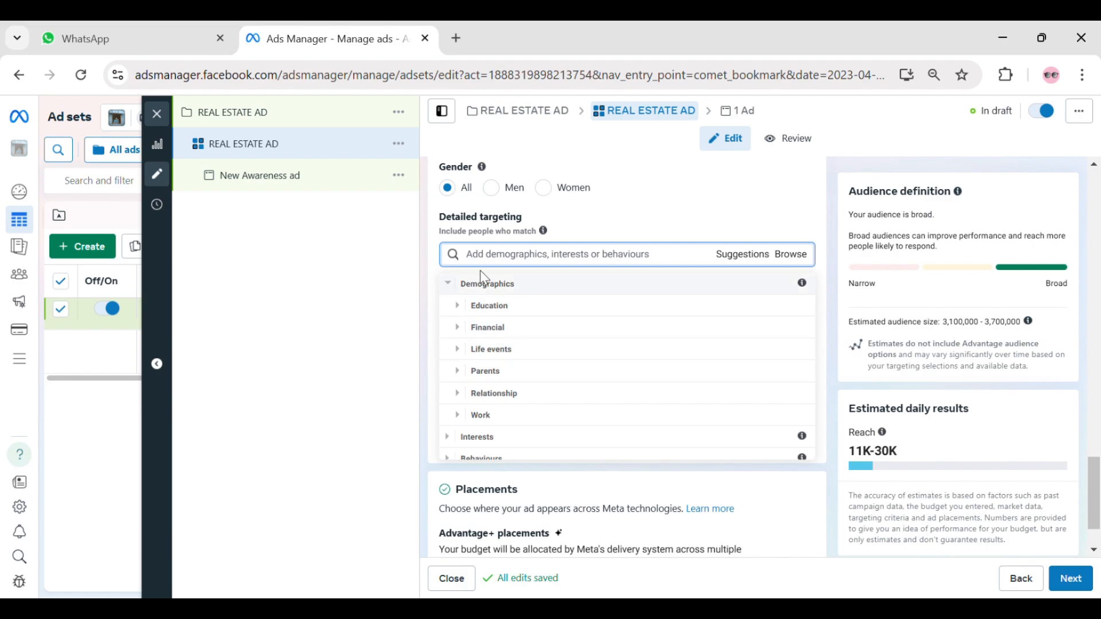
scroll(574, 338, "down", 1)
left_click(553, 426)
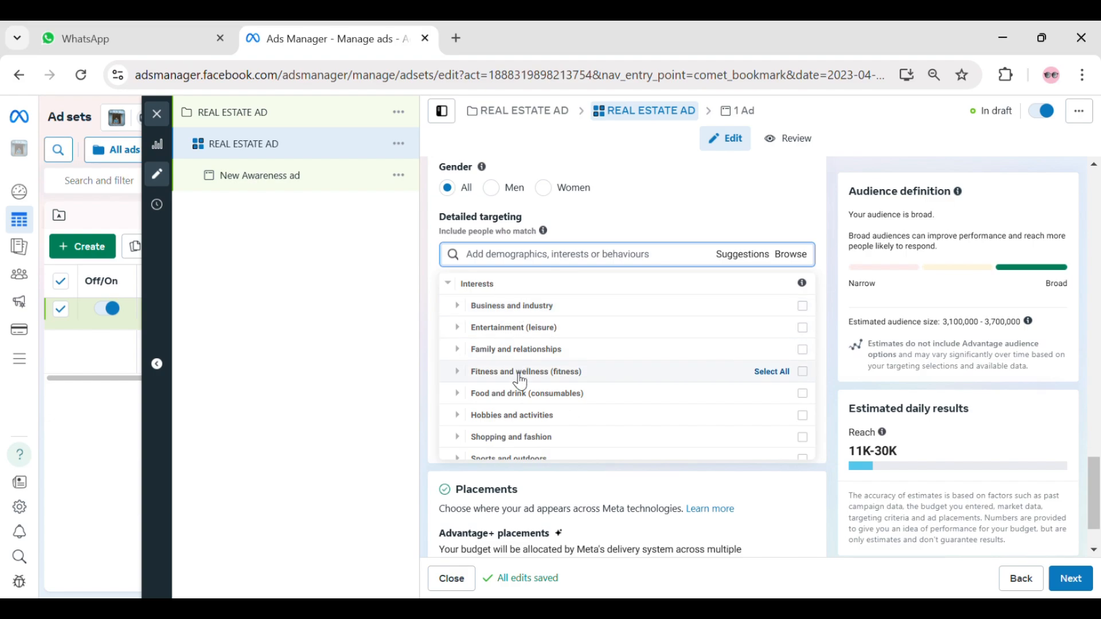
scroll(519, 372, "down", 1)
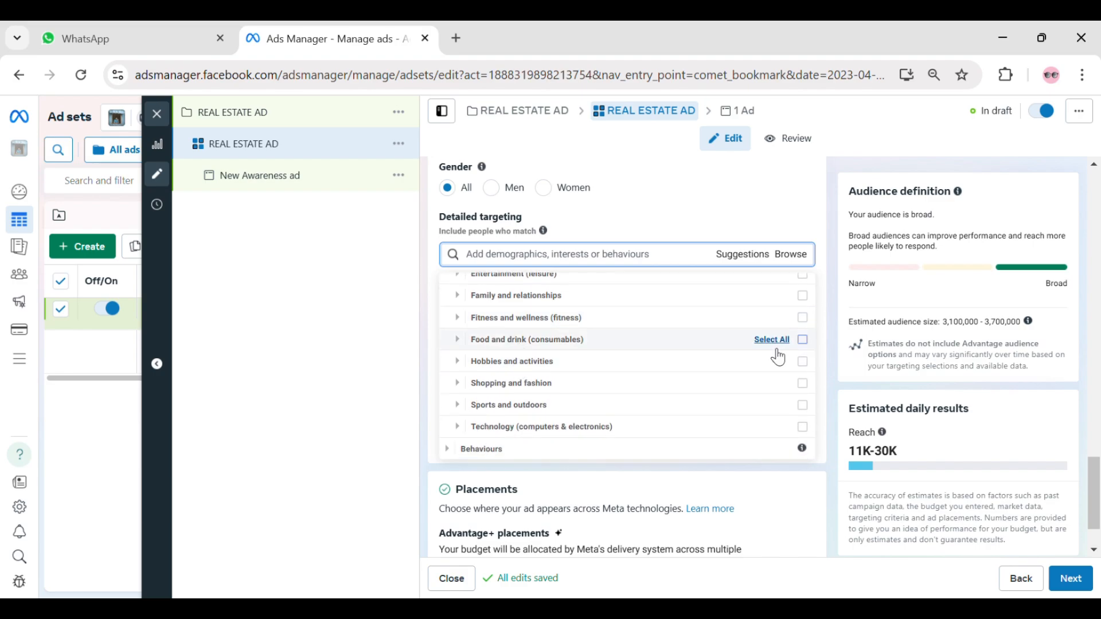
left_click(805, 341)
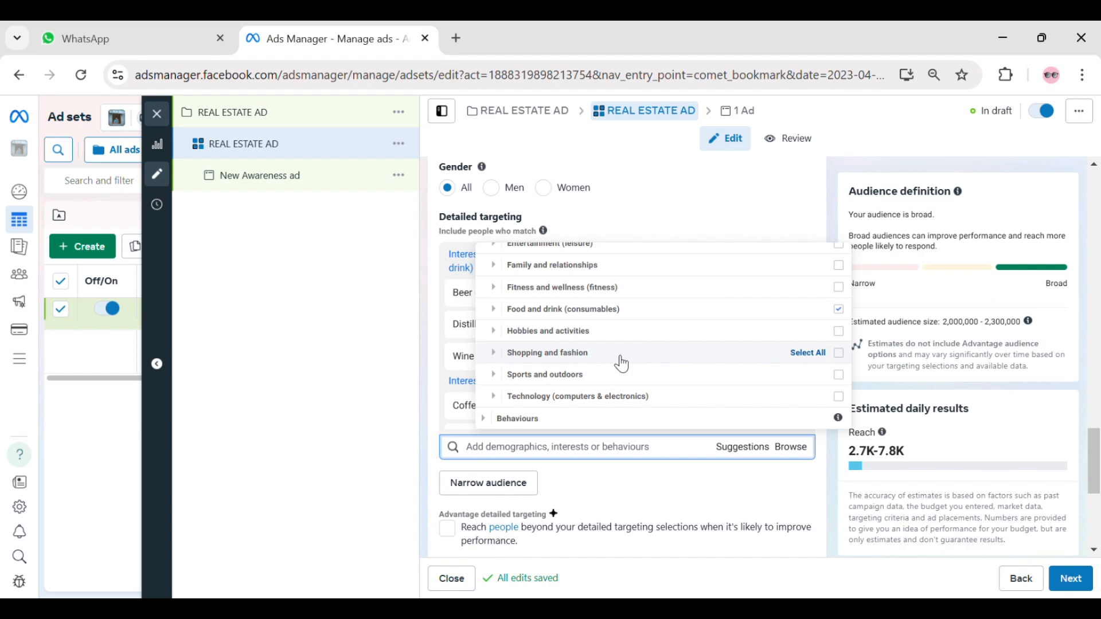
- Examine the Behaviours categories available for detailed targeting, then close the category list
left_click(593, 396)
left_click(581, 424)
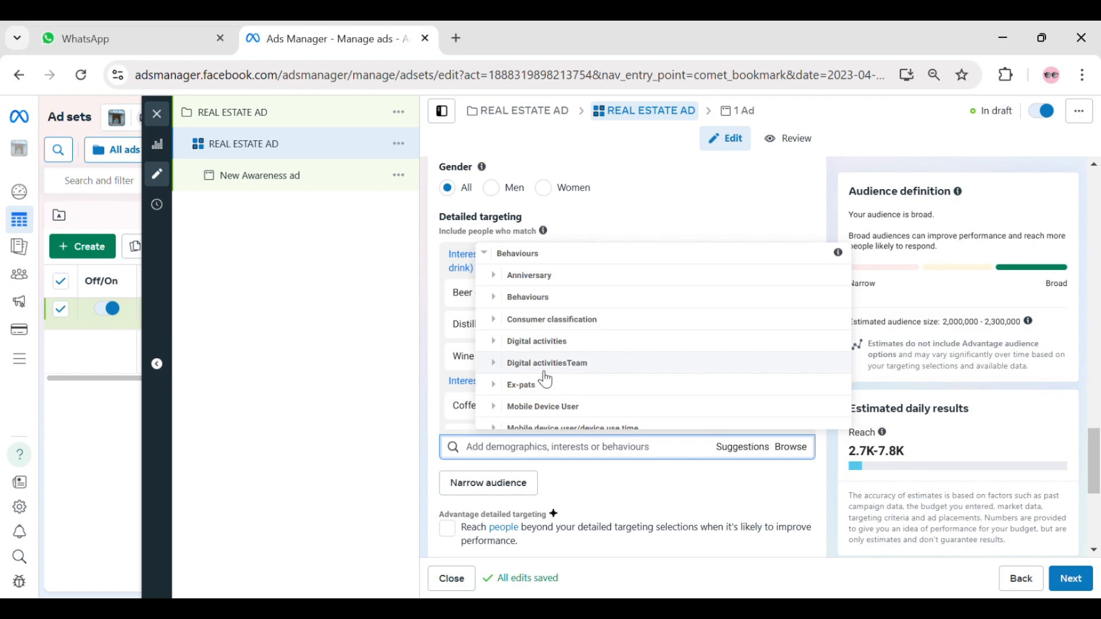
scroll(545, 380, "down", 3)
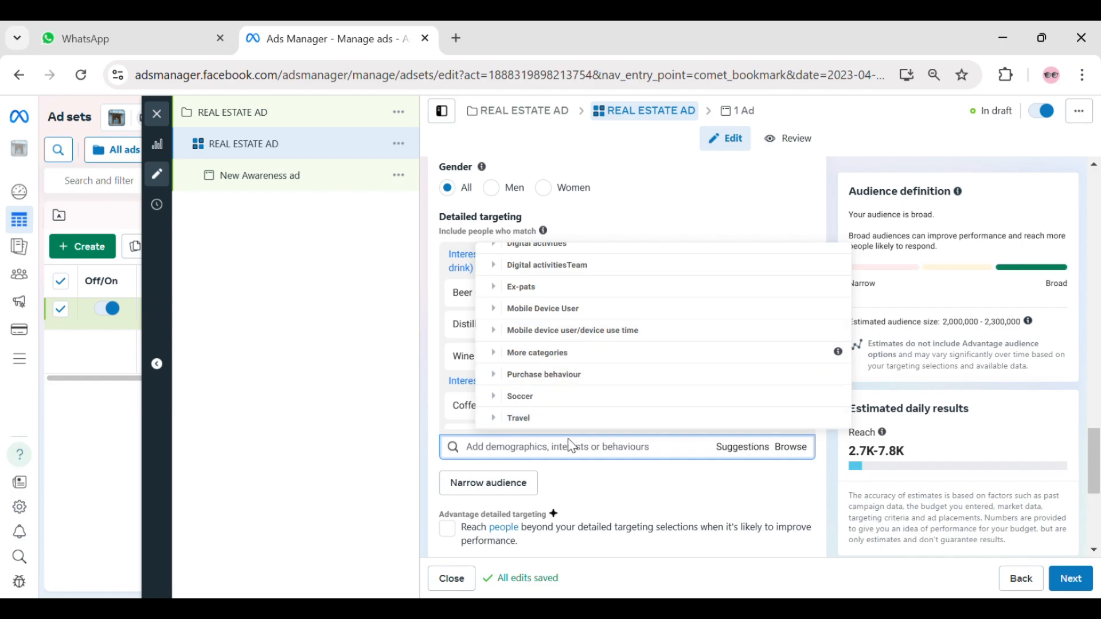
left_click(617, 473)
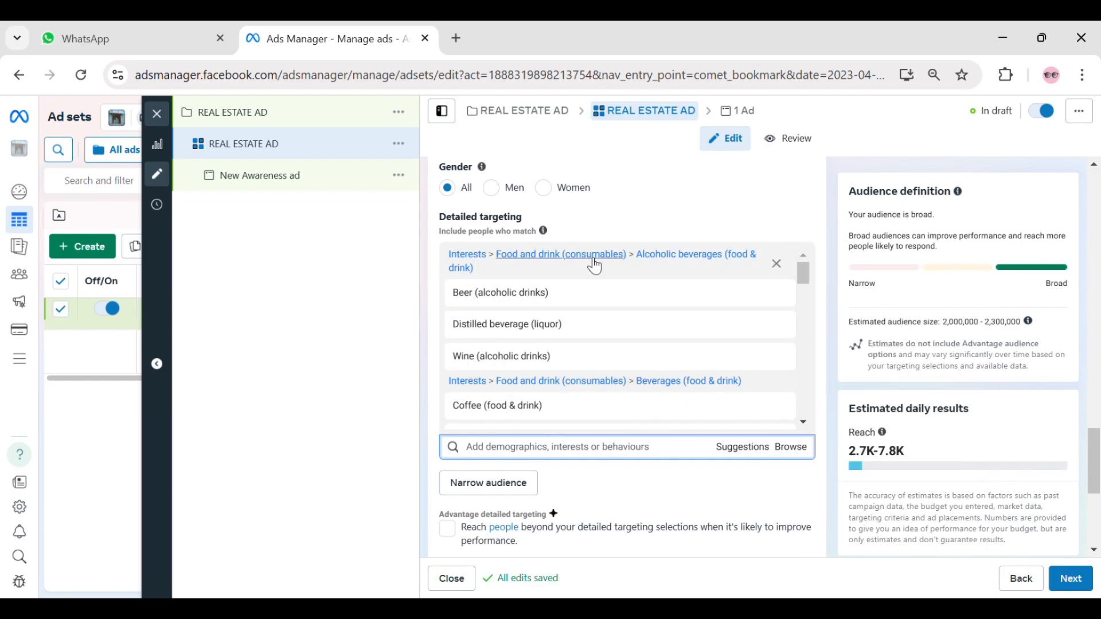
- Switch the ad set to manual placements and exclude the Audience Network platform
scroll(596, 269, "down", 8)
scroll(1051, 258, "down", 4)
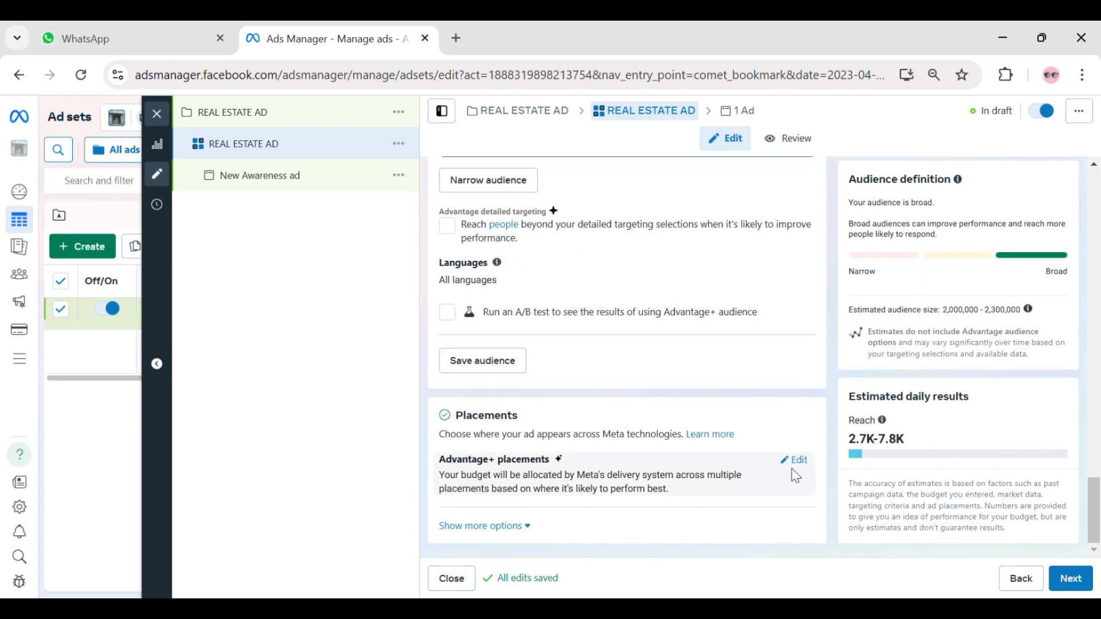
left_click_drag(479, 415, 620, 429)
left_click(728, 413)
left_click(806, 465)
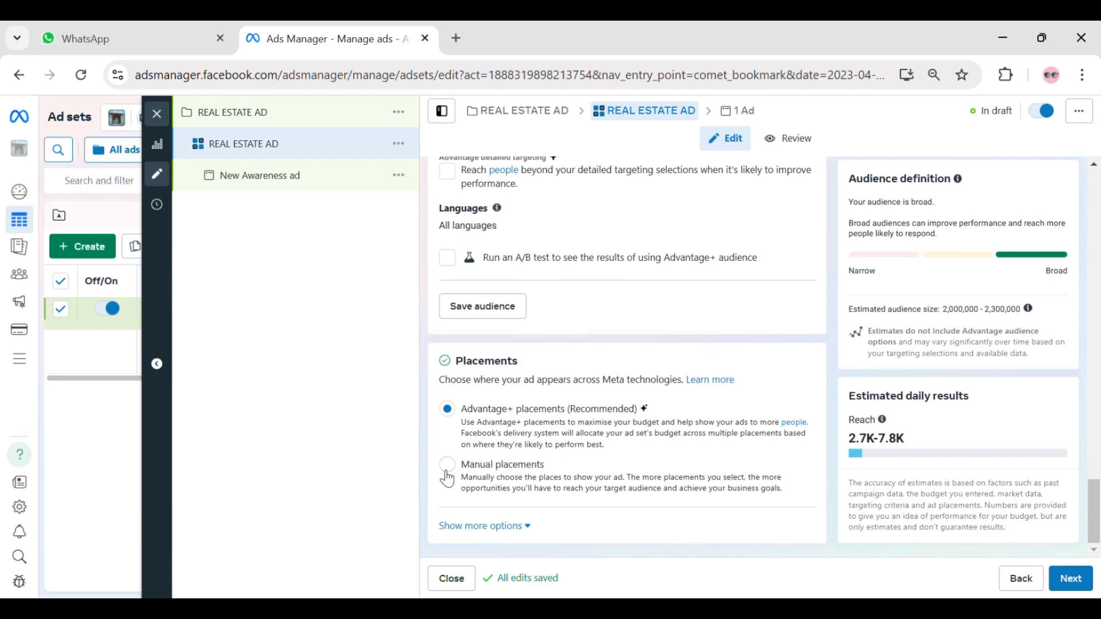
left_click(448, 467)
scroll(579, 430, "down", 4)
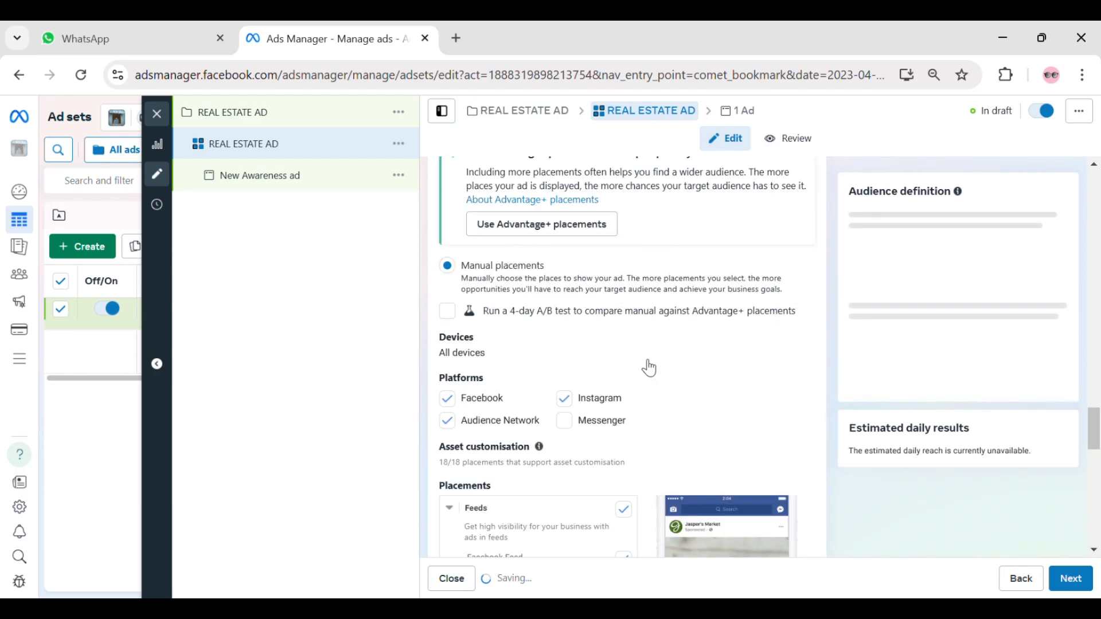
left_click(454, 405)
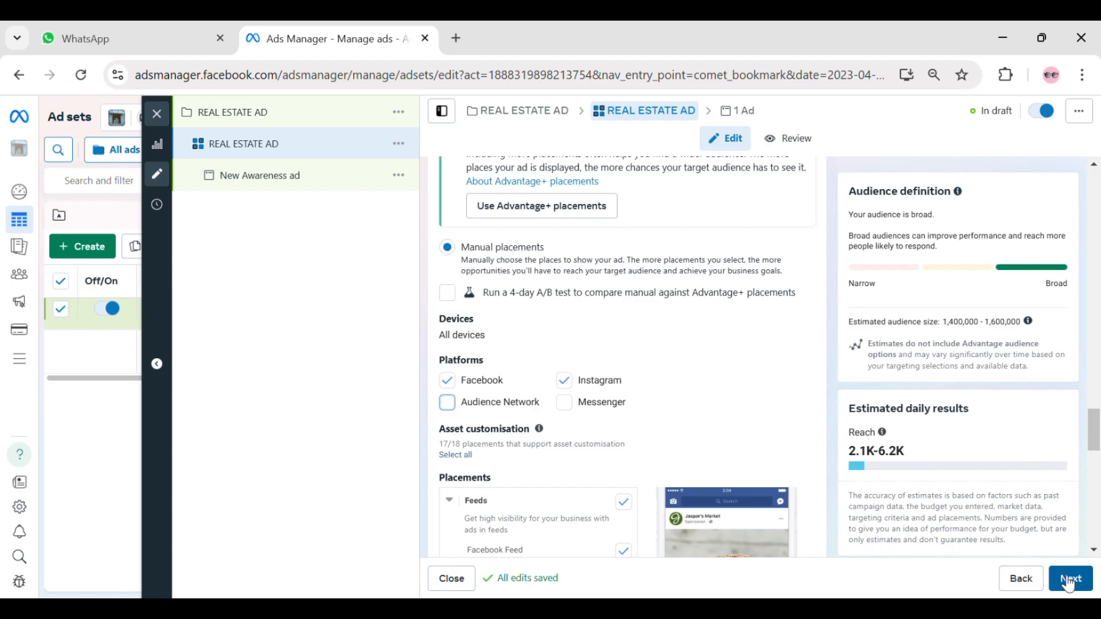
- Proceed to the ad settings and replace the ad name with the copied name REAL ESTATE AD
scroll(648, 367, "up", 11)
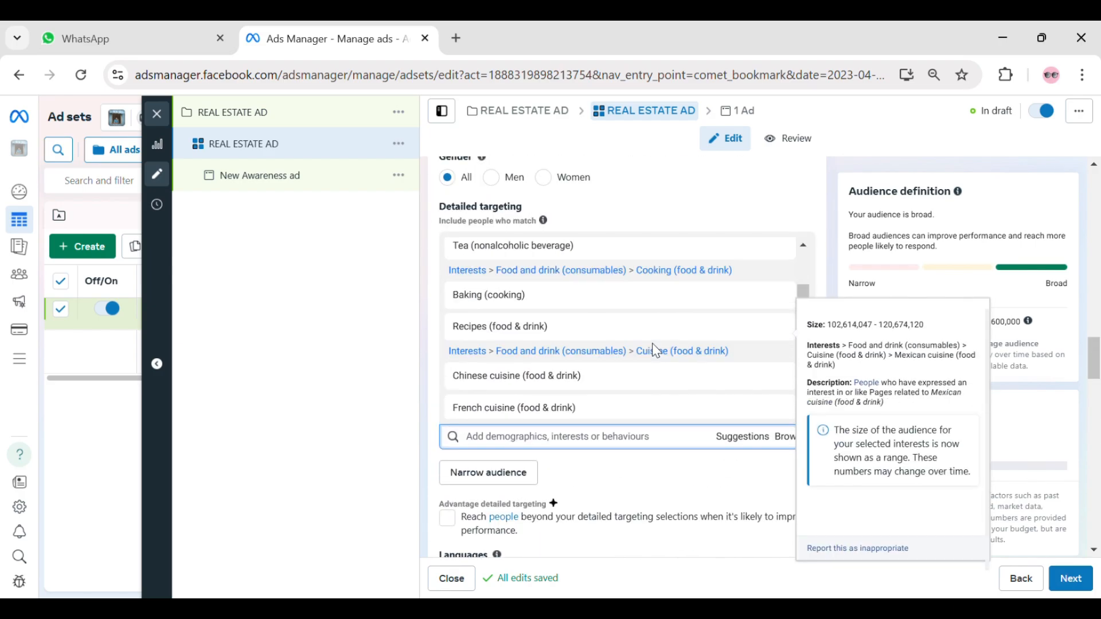
scroll(771, 192, "up", 4)
scroll(663, 221, "up", 10)
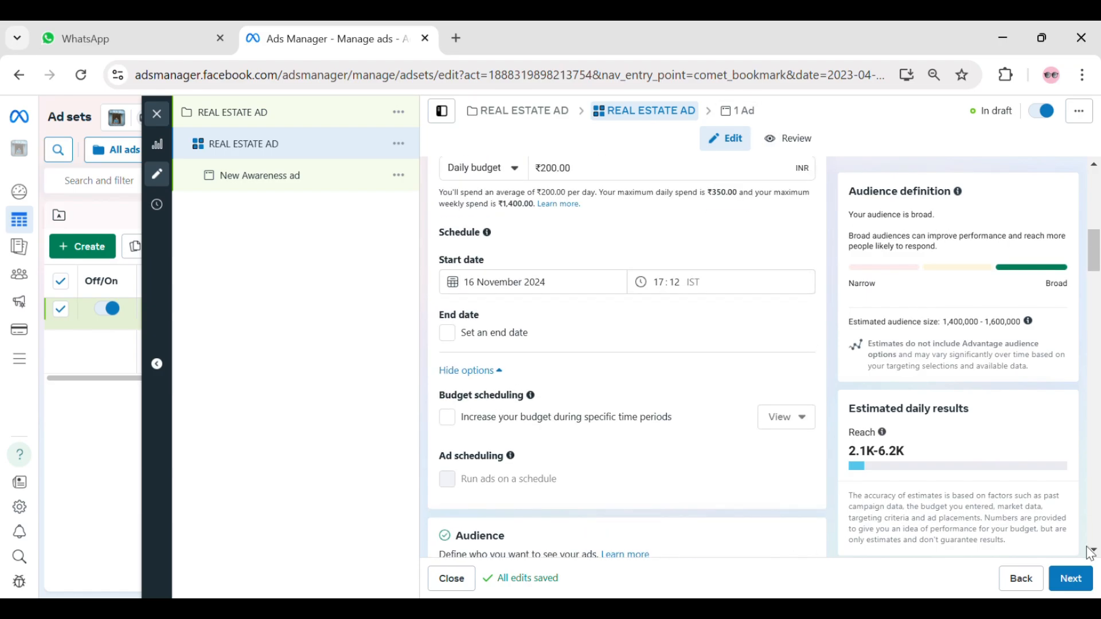
left_click(1082, 582)
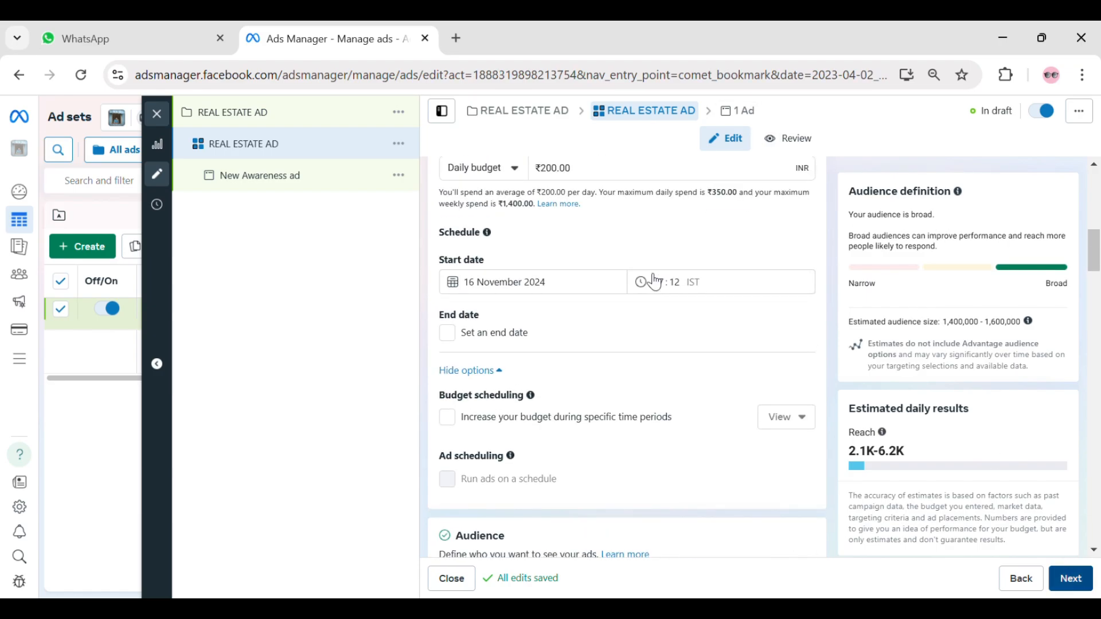
triple_click(544, 220)
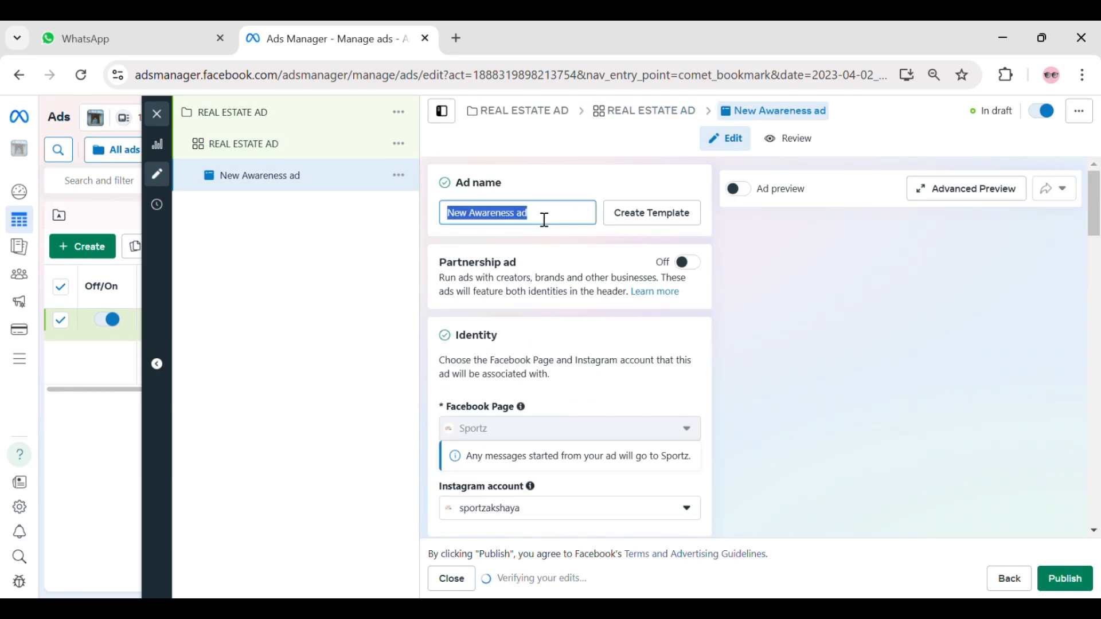
type("REAL ESTATE AD")
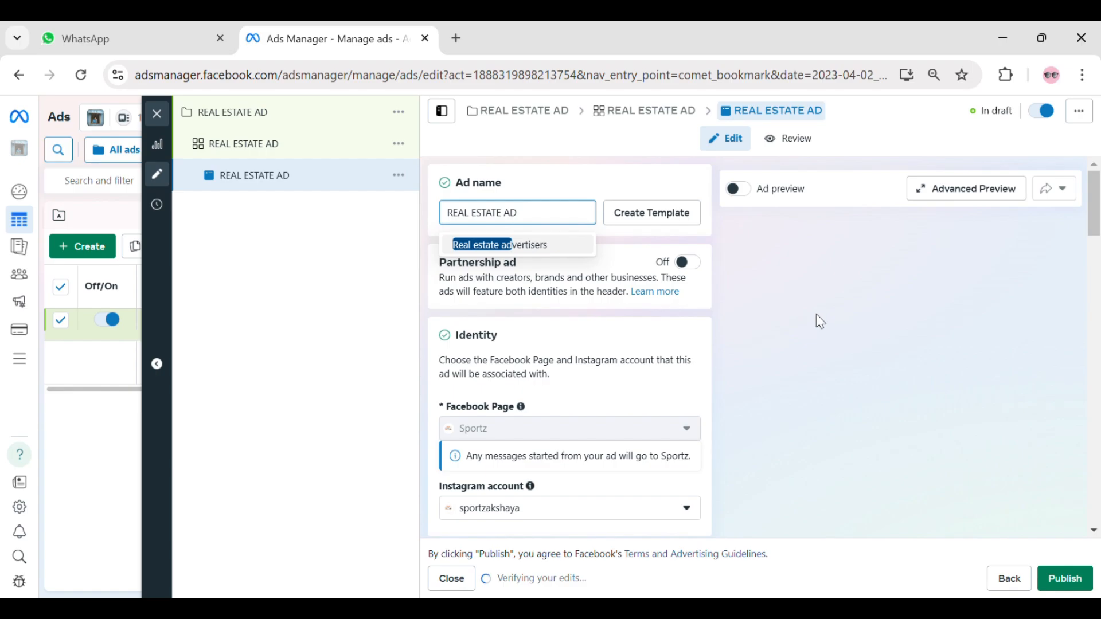
left_click(641, 314)
scroll(602, 303, "down", 3)
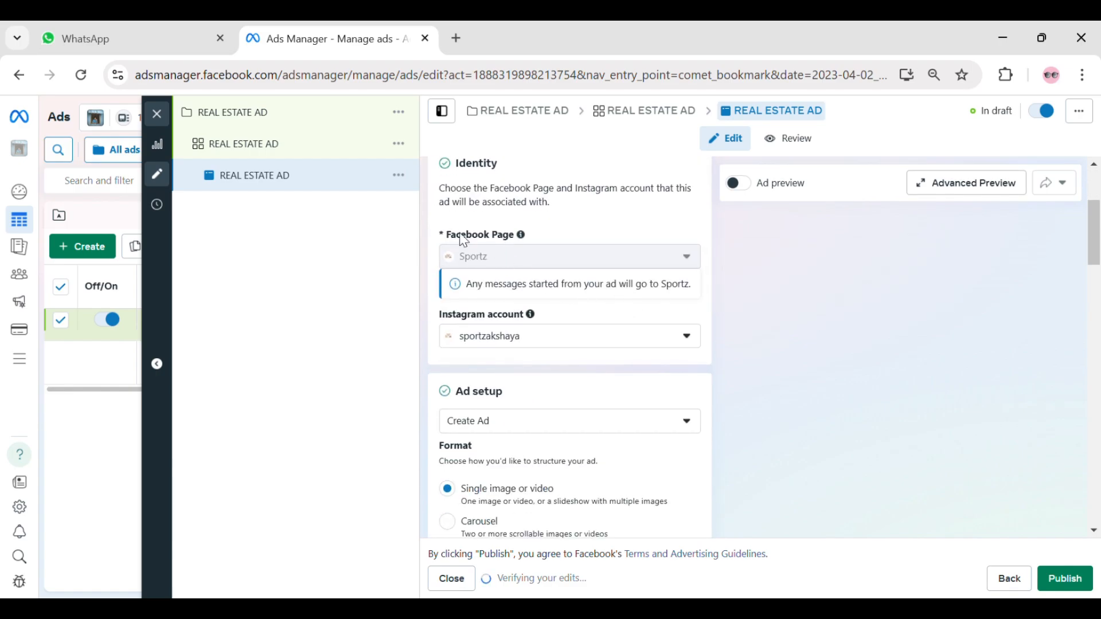
- Review the ad's identity and format settings and start setting up the ad creative as an image ad
left_click_drag(447, 235, 538, 235)
left_click(808, 280)
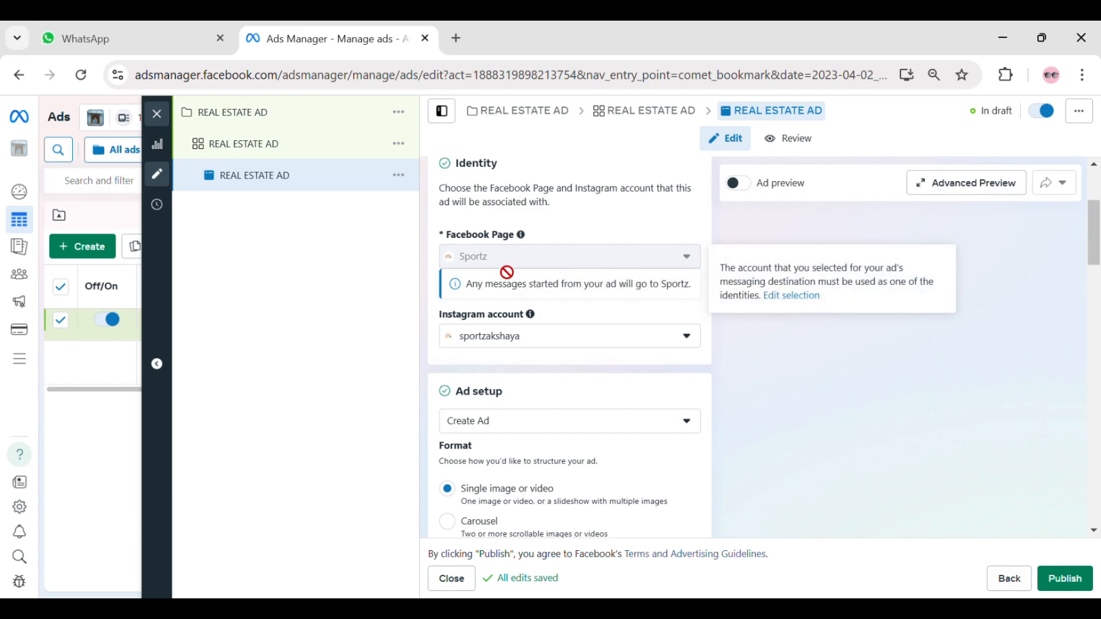
scroll(526, 291, "down", 3)
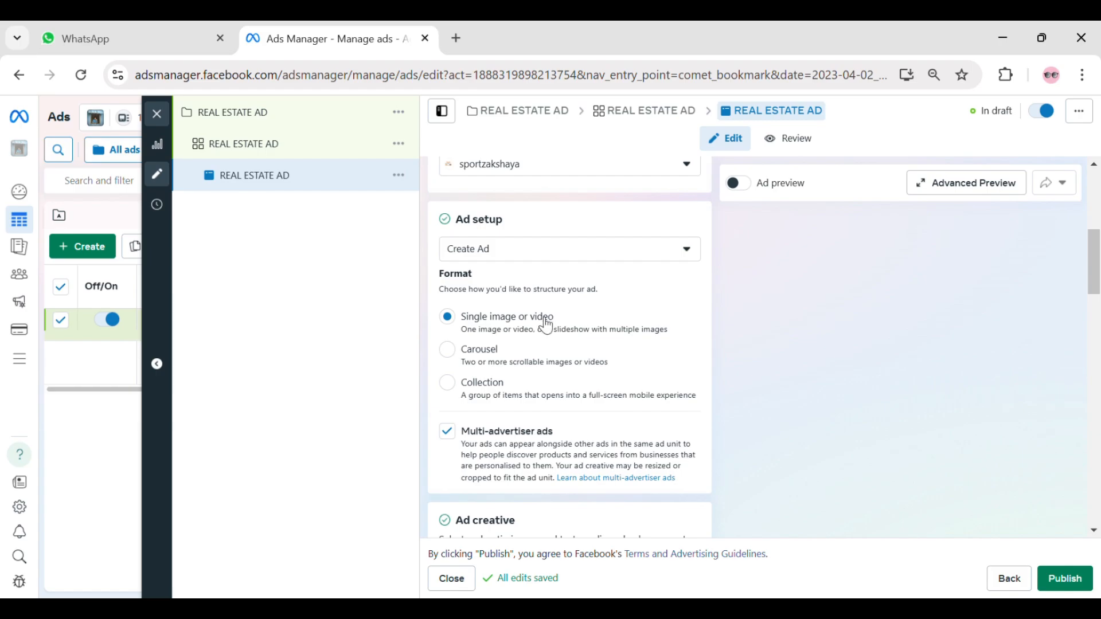
scroll(546, 323, "down", 3)
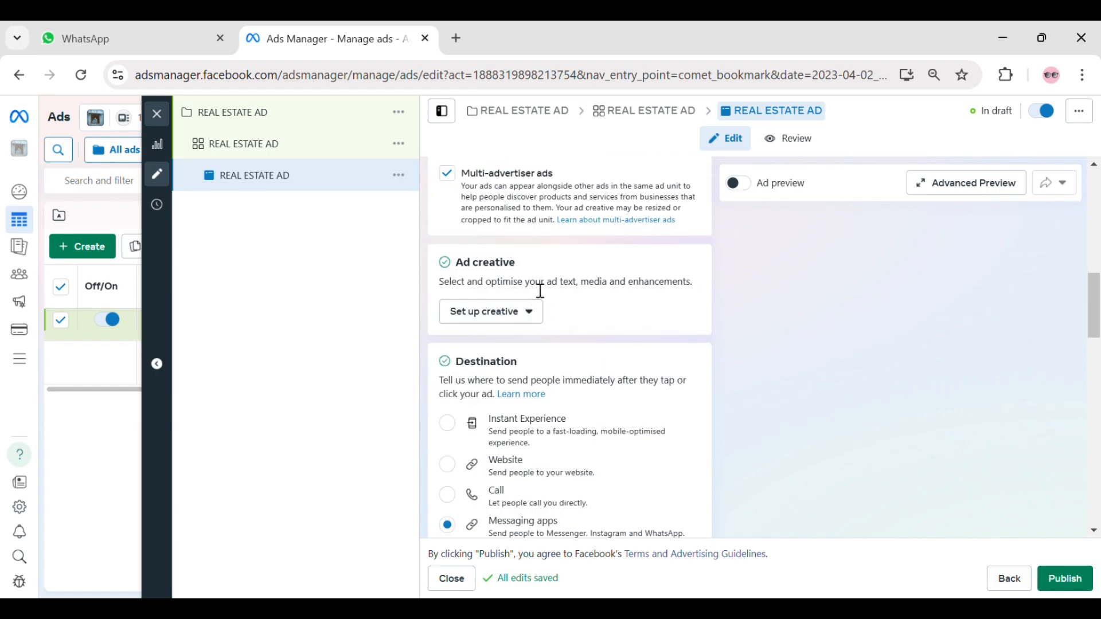
left_click_drag(471, 290, 662, 290)
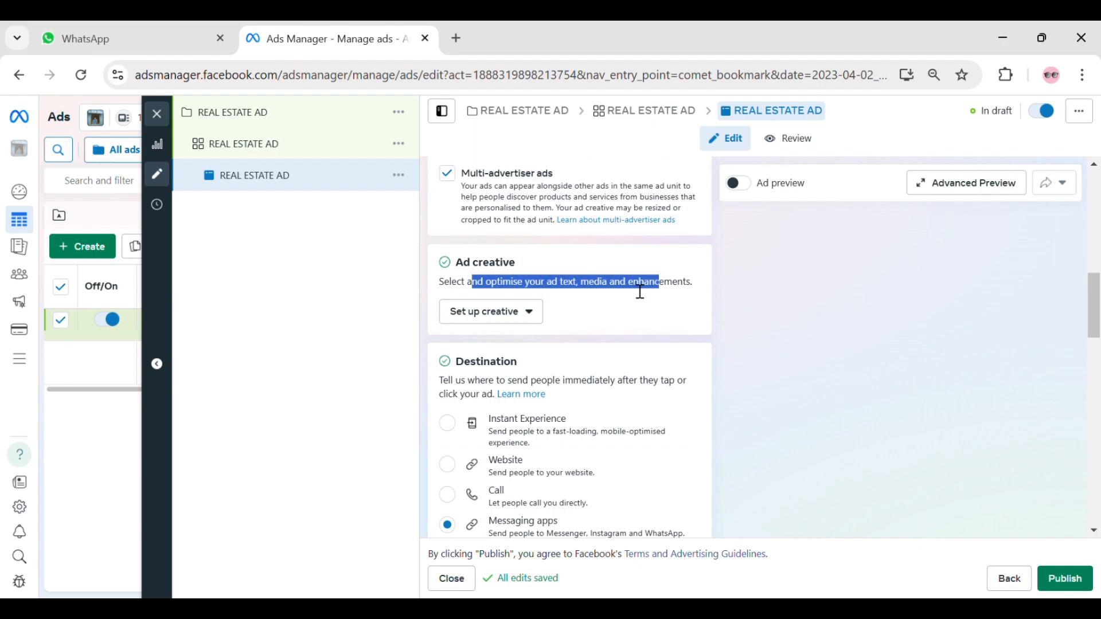
left_click(639, 292)
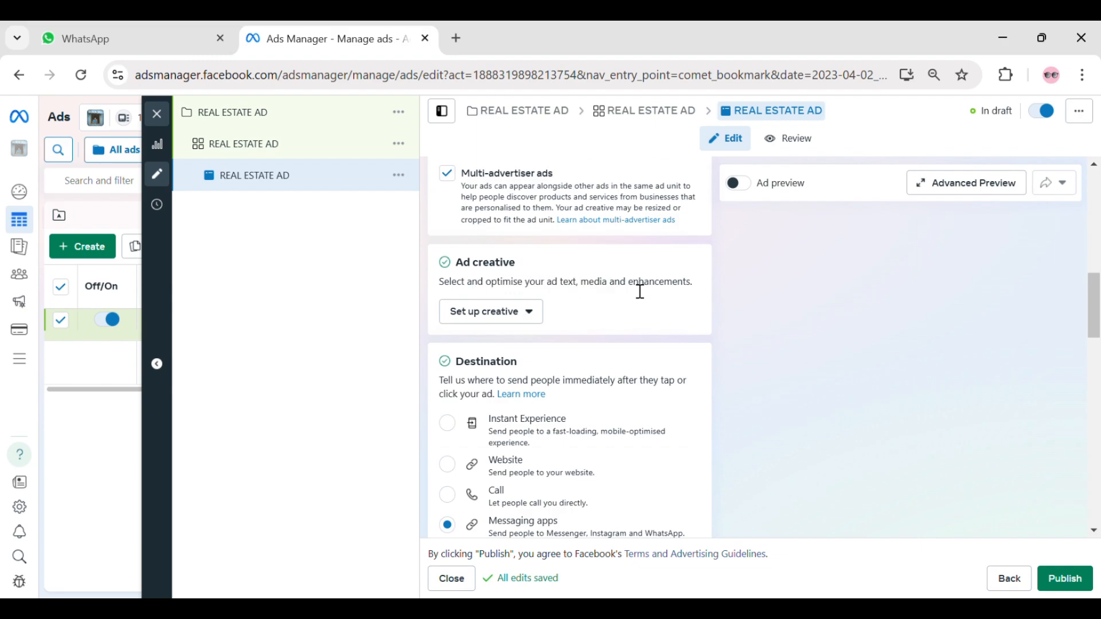
left_click(504, 313)
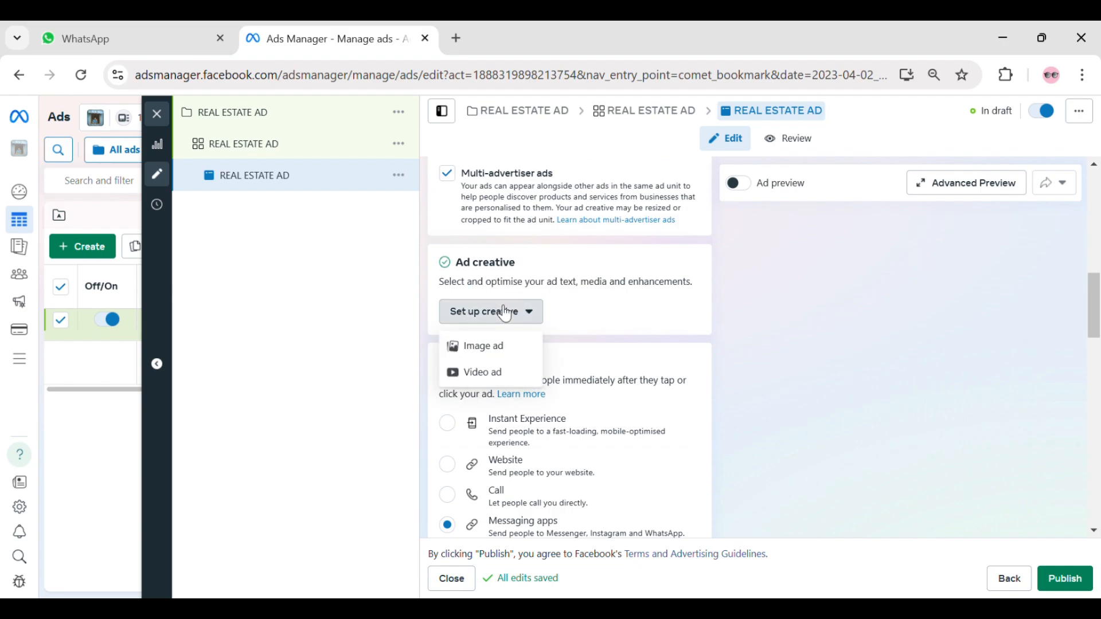
left_click(499, 347)
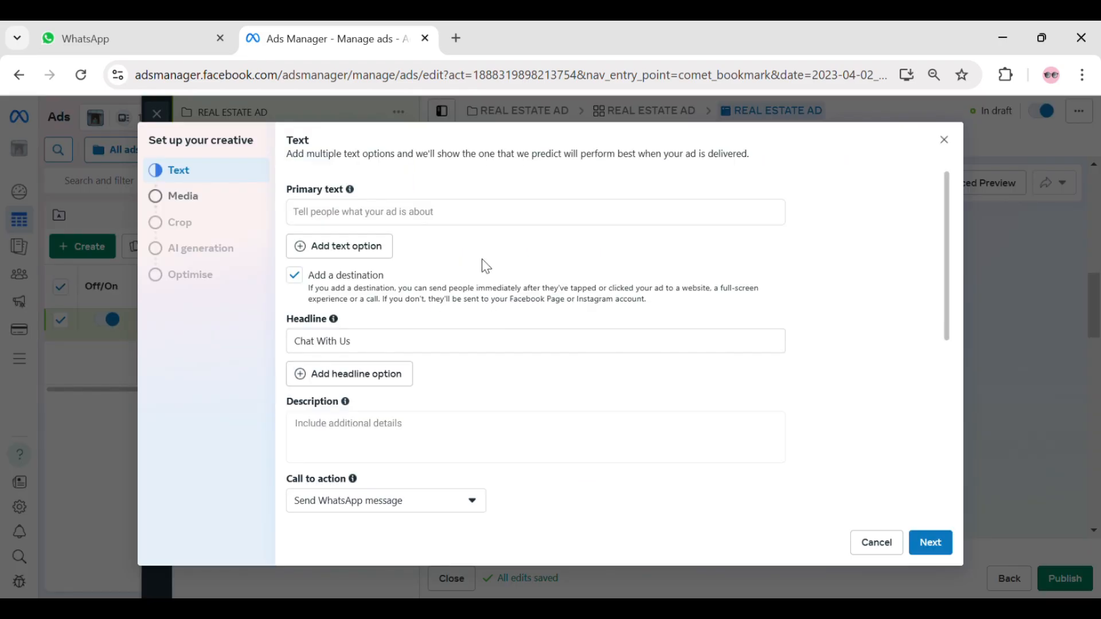
- Examine the creative's text options, including the primary text, headline, description and call to action
scroll(459, 292, "down", 10)
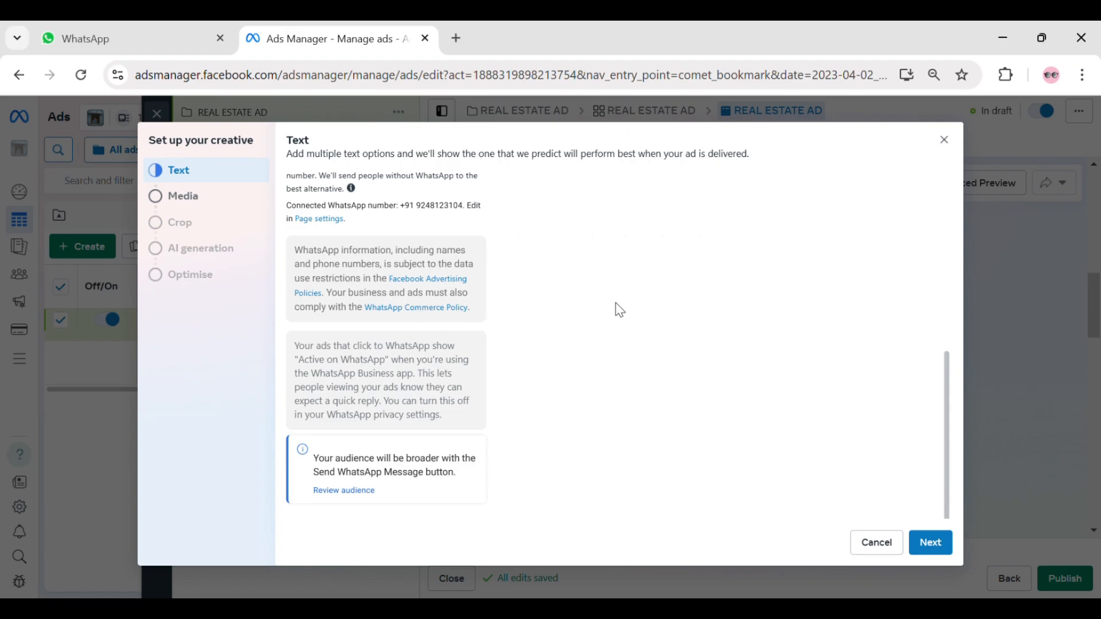
scroll(617, 310, "up", 10)
left_click(516, 224)
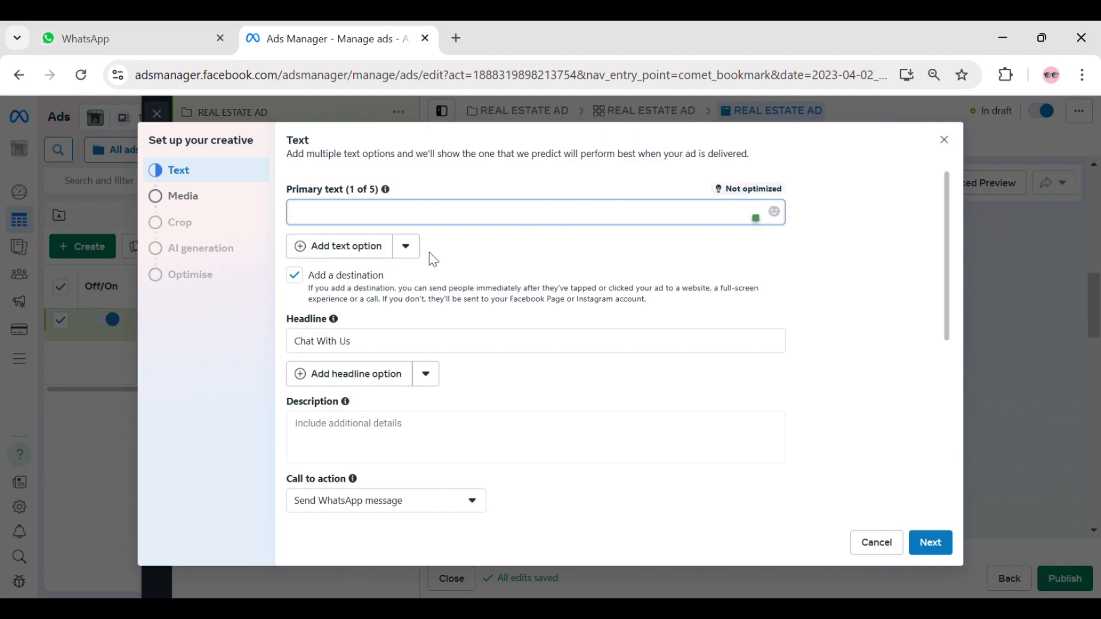
left_click_drag(301, 342, 434, 357)
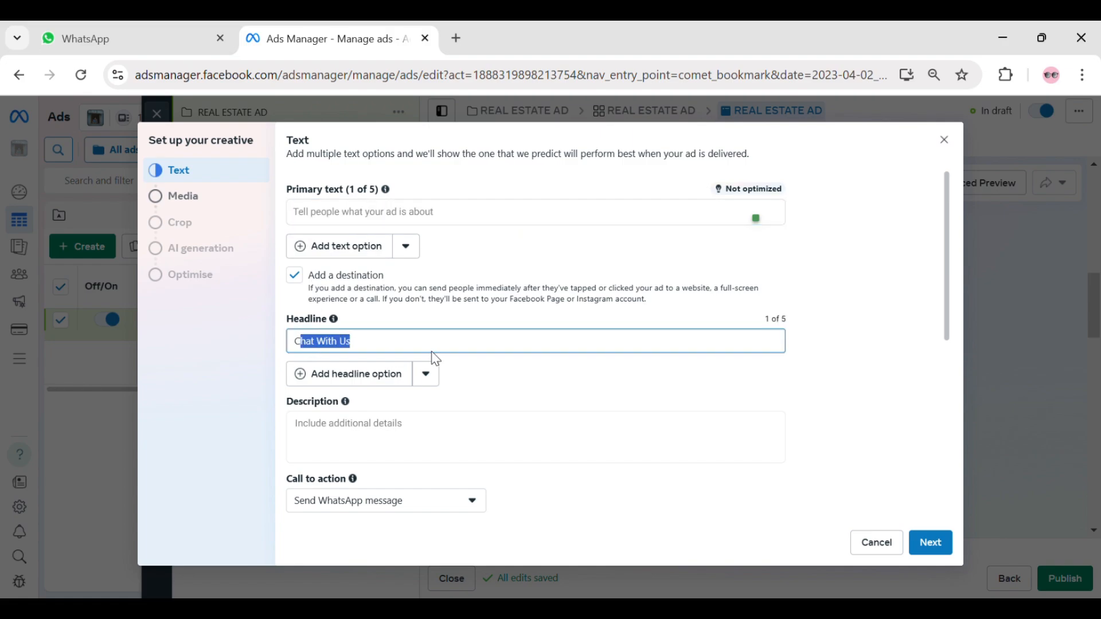
left_click(494, 344)
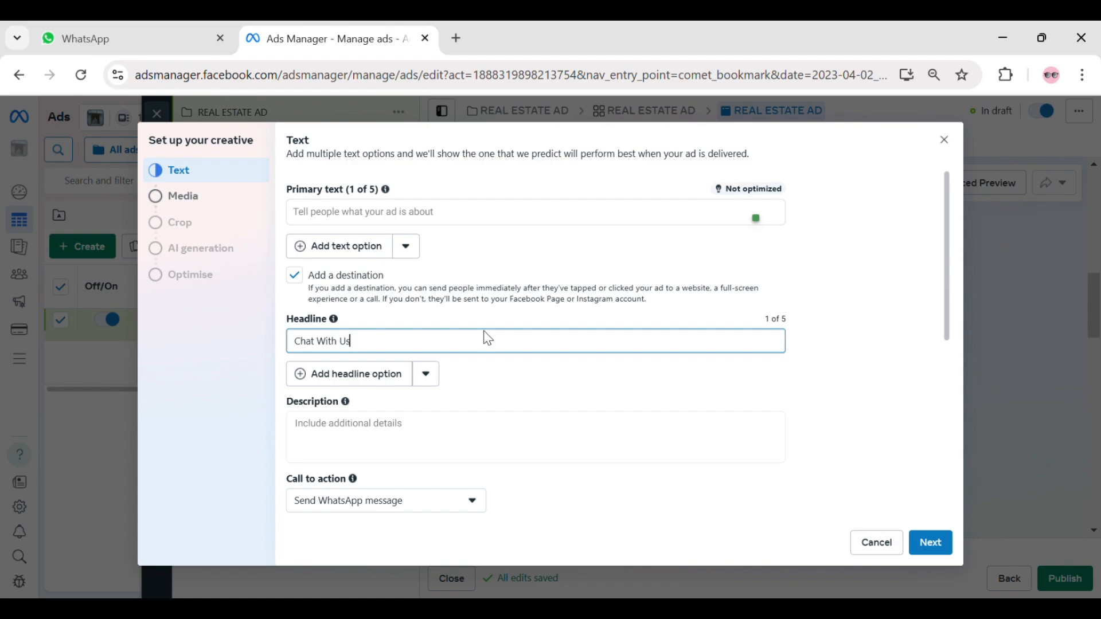
left_click(518, 214)
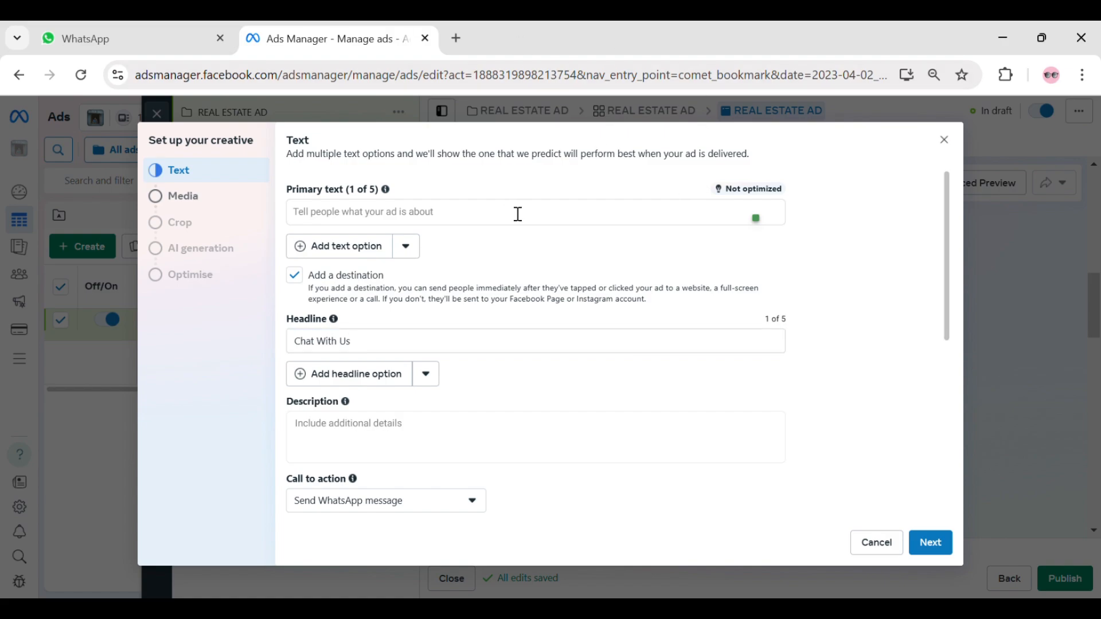
left_click(405, 434)
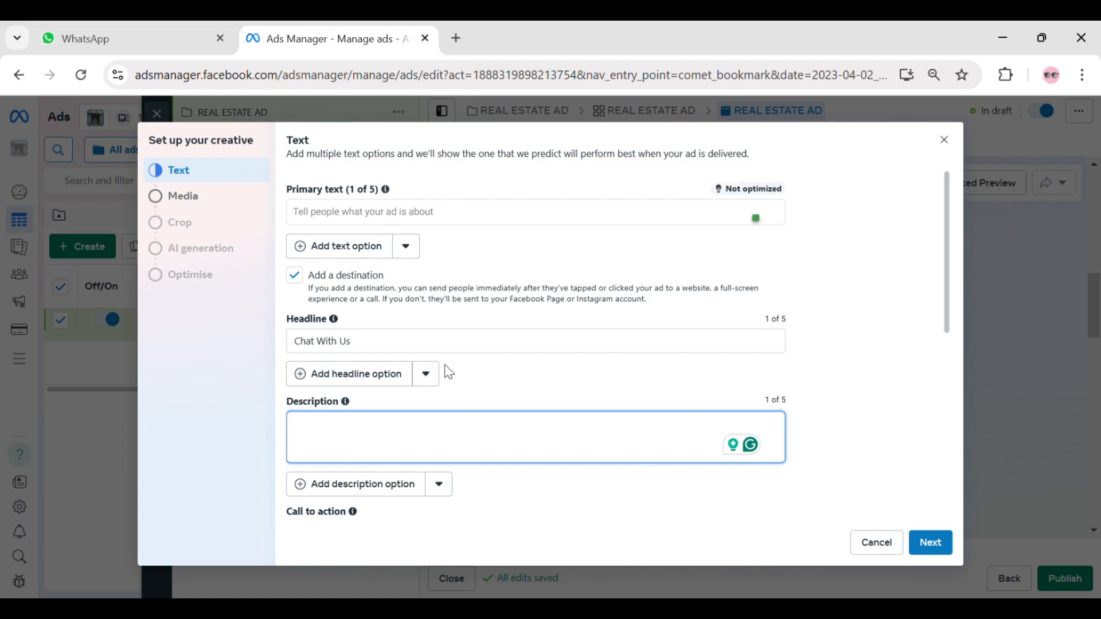
scroll(512, 241, "down", 5)
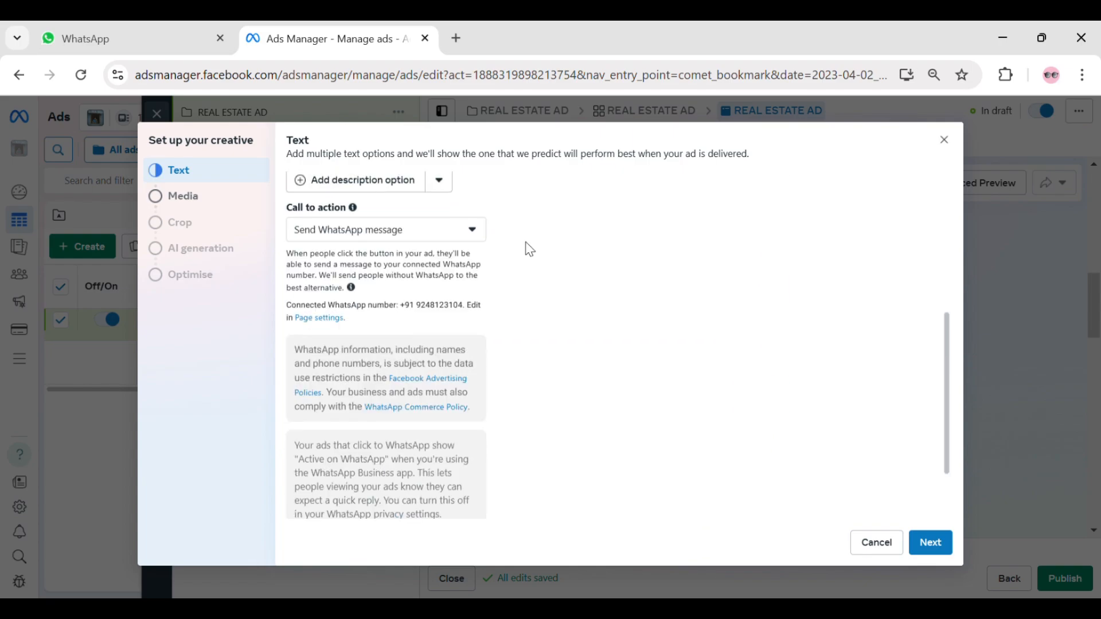
scroll(779, 307, "up", 2)
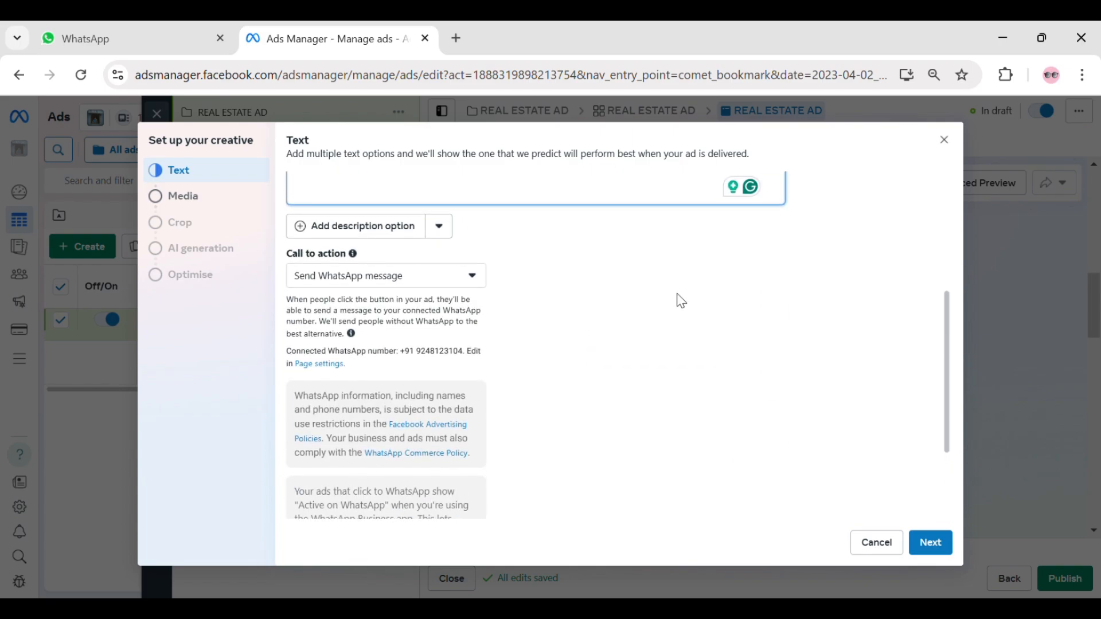
- Look through the available call-to-action options and select Send WhatsApp message
left_click(412, 277)
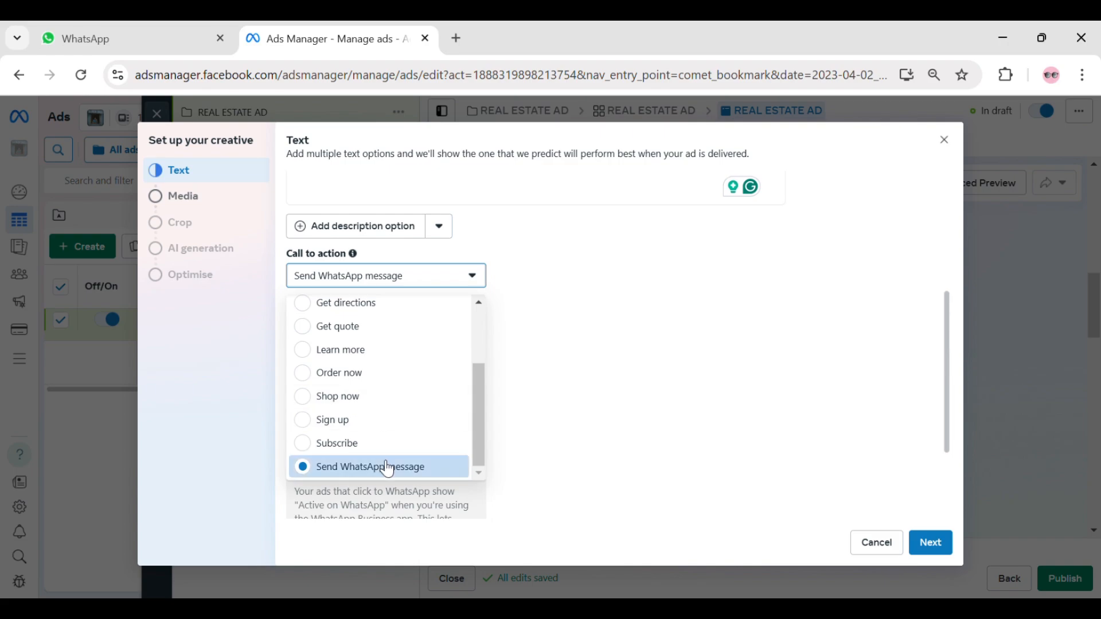
scroll(388, 401, "up", 3)
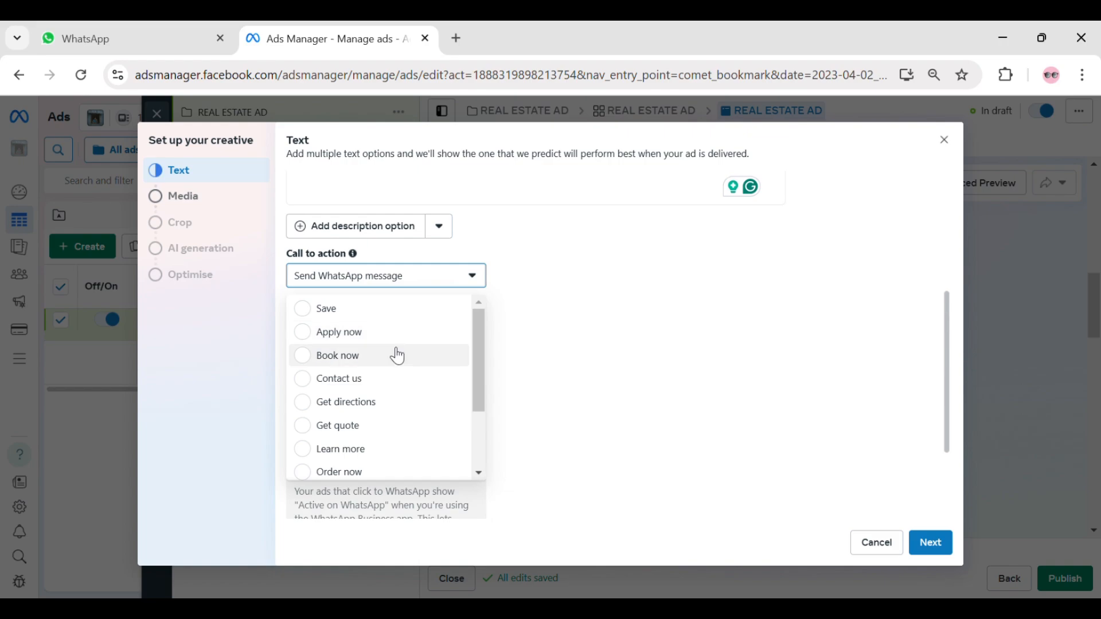
scroll(401, 356, "down", 3)
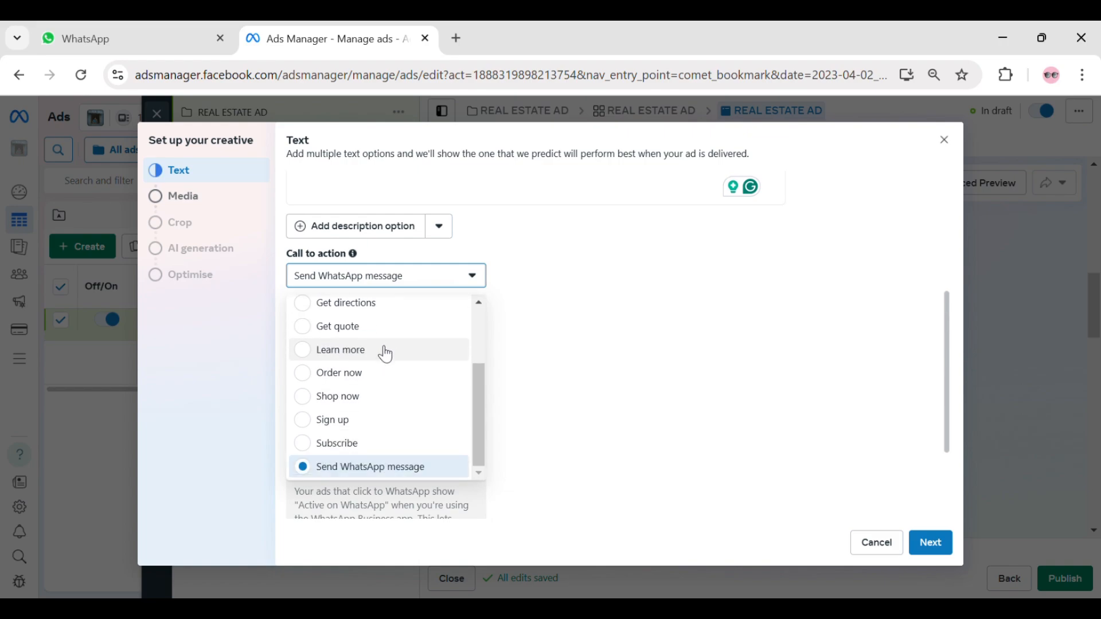
left_click(405, 469)
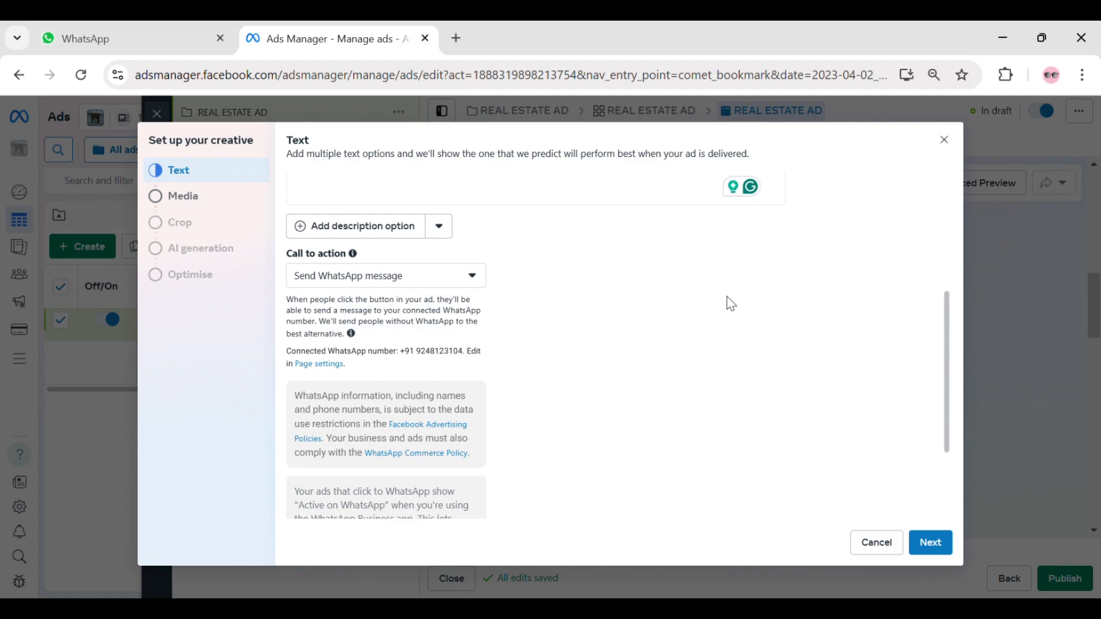
- Proceed to the media selection, leaving the primary text and description blank and keeping the headline Chat With Us
scroll(703, 376, "up", 5)
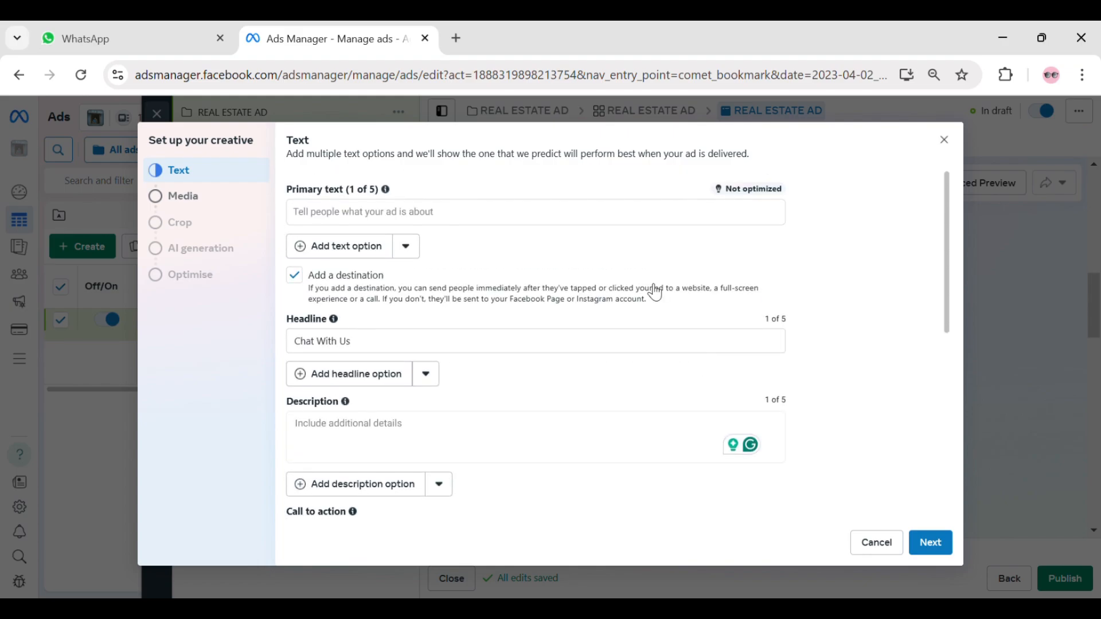
left_click(553, 224)
left_click(522, 347)
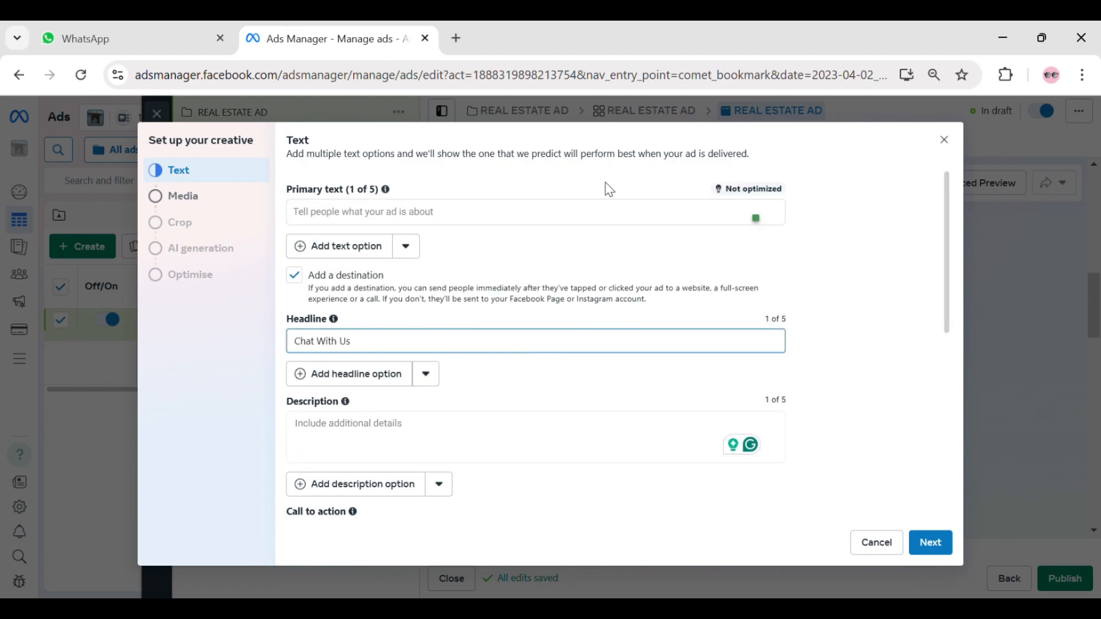
scroll(610, 288, "down", 1)
scroll(609, 288, "down", 8)
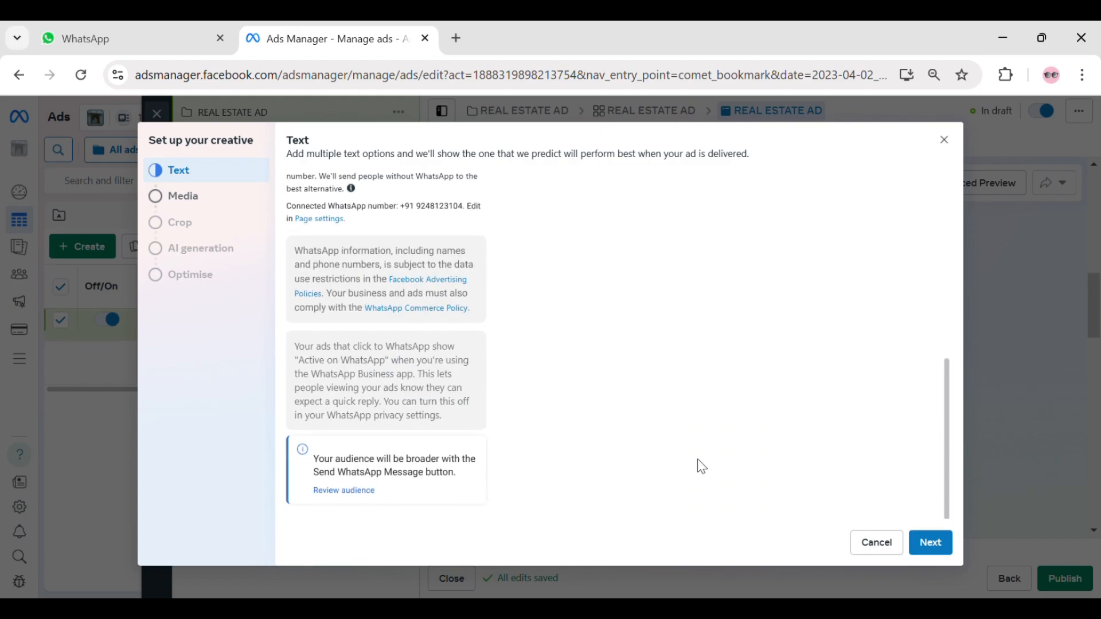
left_click(936, 543)
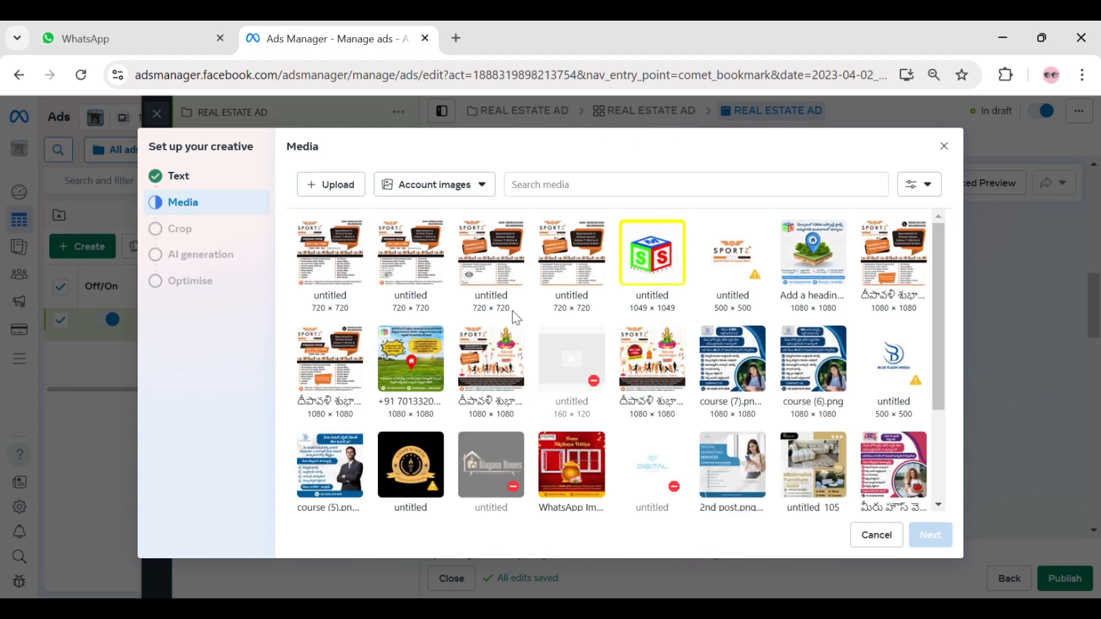
- Choose the 1080 × 1080 green-field plot image with the red house pin from the account images and continue to cropping
scroll(658, 322, "down", 3)
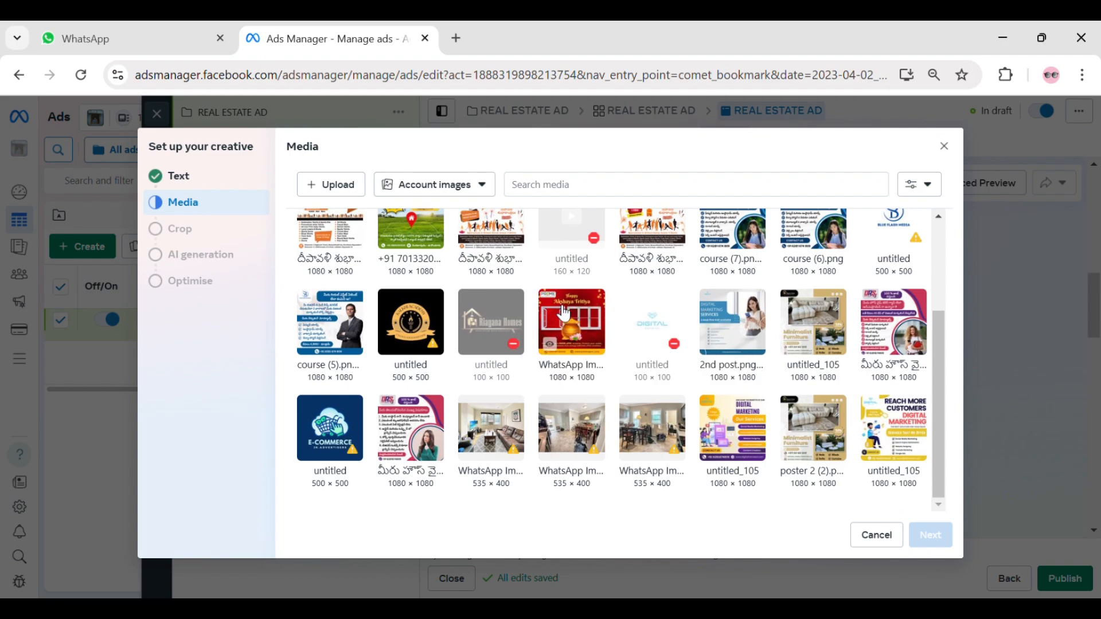
scroll(674, 409, "up", 3)
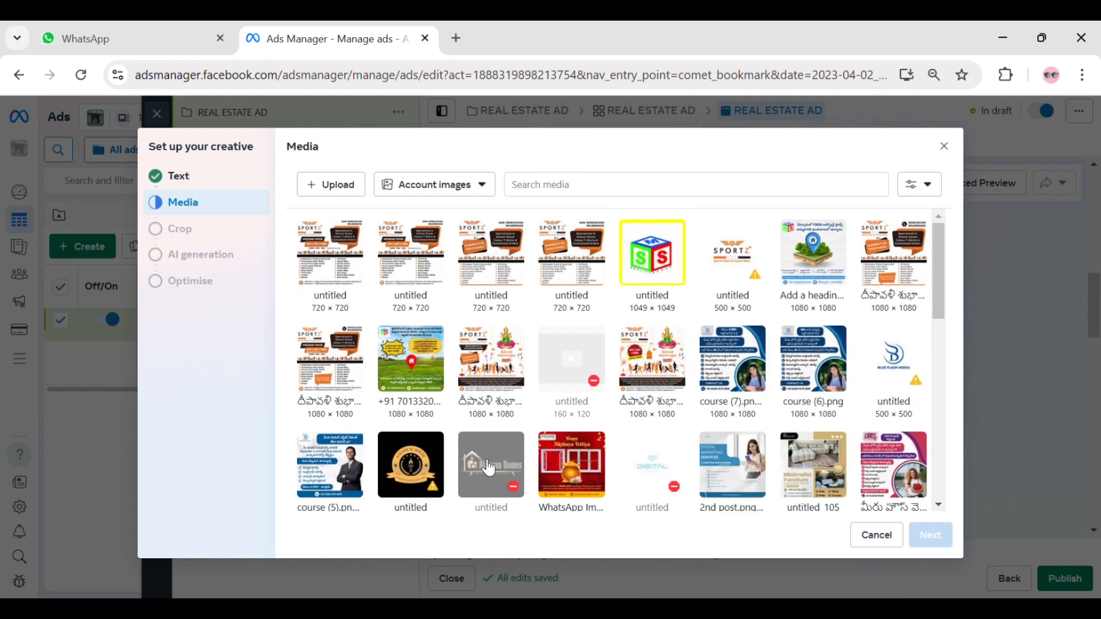
left_click(425, 364)
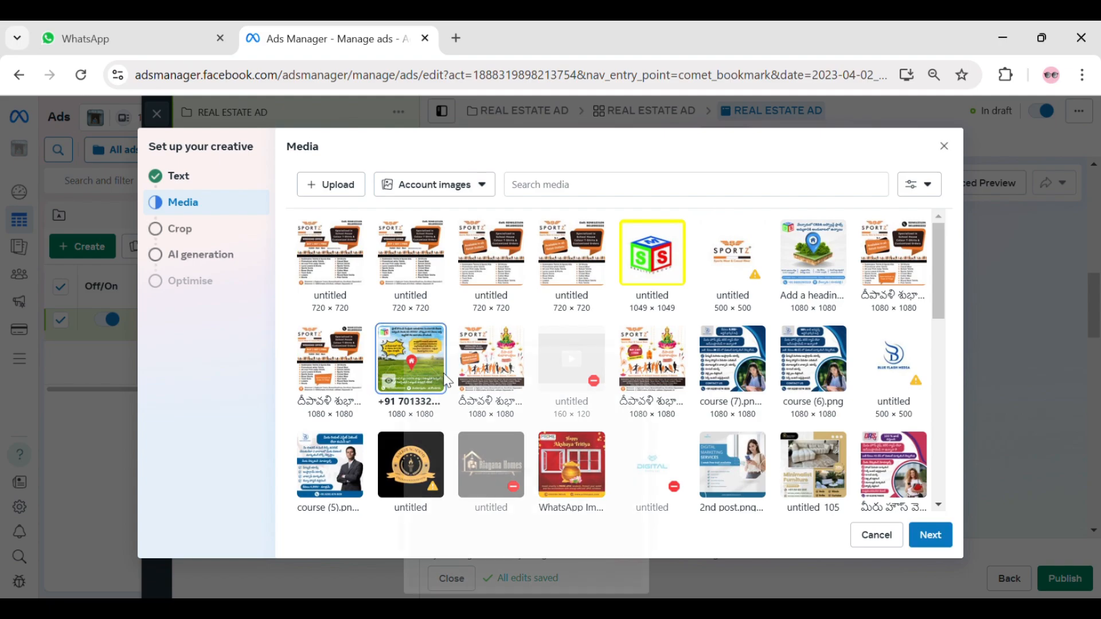
left_click(931, 541)
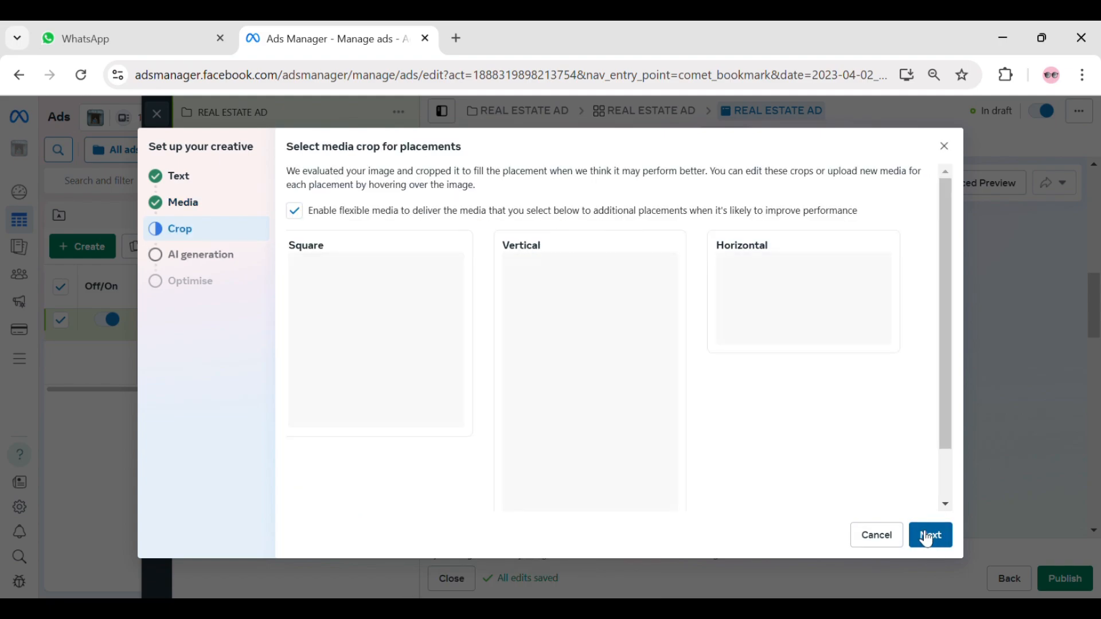
- Try the Original crop for the vertical placement, compare its preview, and return it to 9:16 (recommended)
scroll(521, 311, "down", 3)
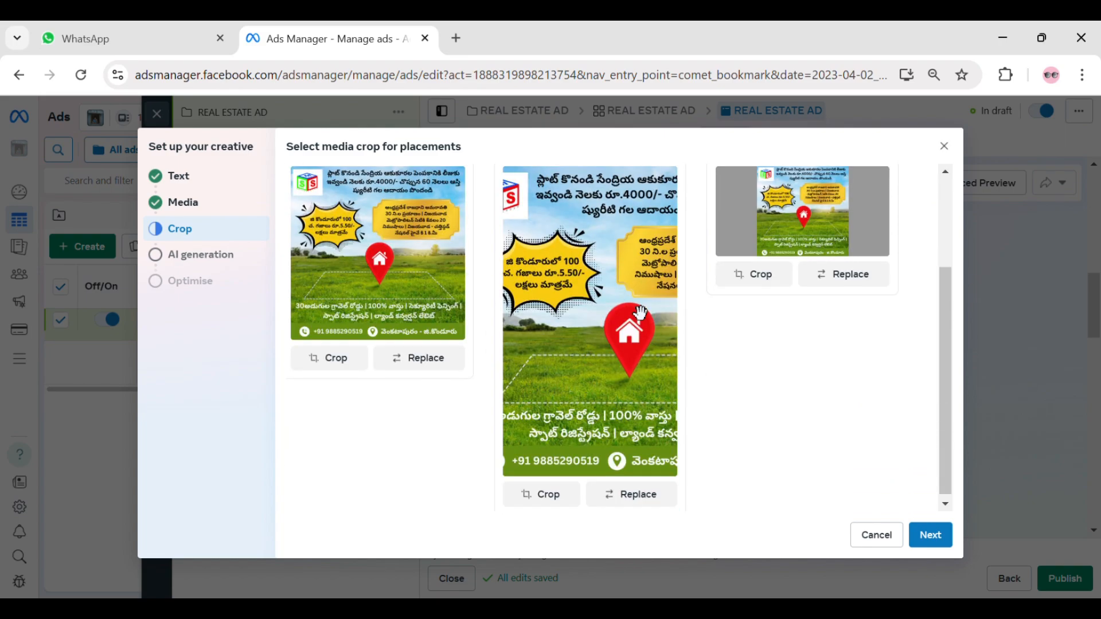
scroll(344, 286, "up", 3)
mouse_move(308, 273)
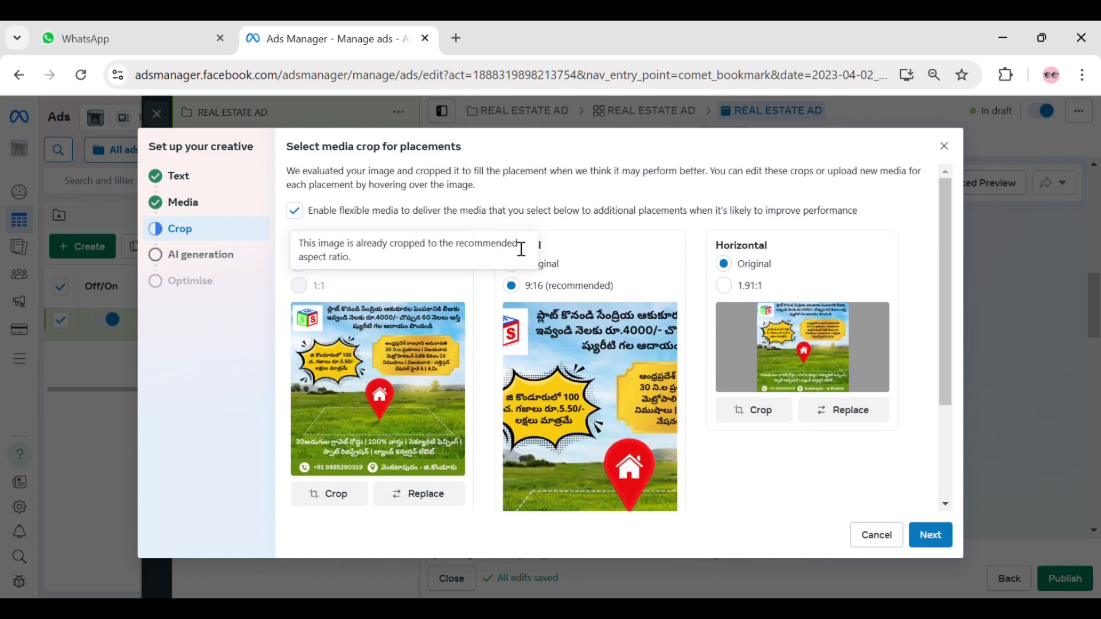
left_click(545, 263)
scroll(642, 292, "down", 4)
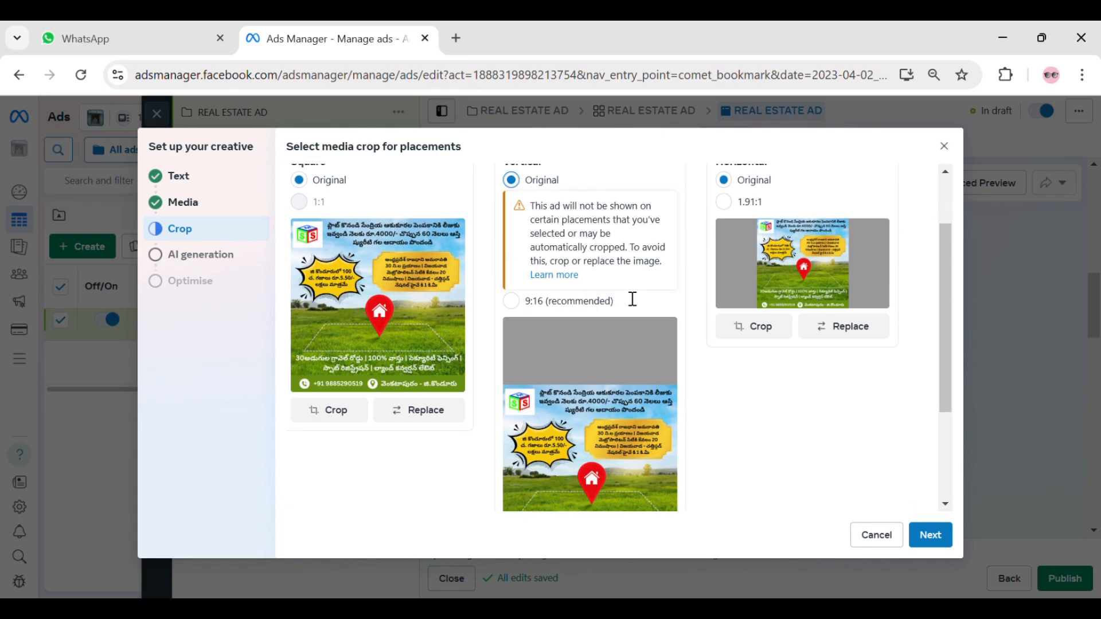
scroll(621, 344, "up", 4)
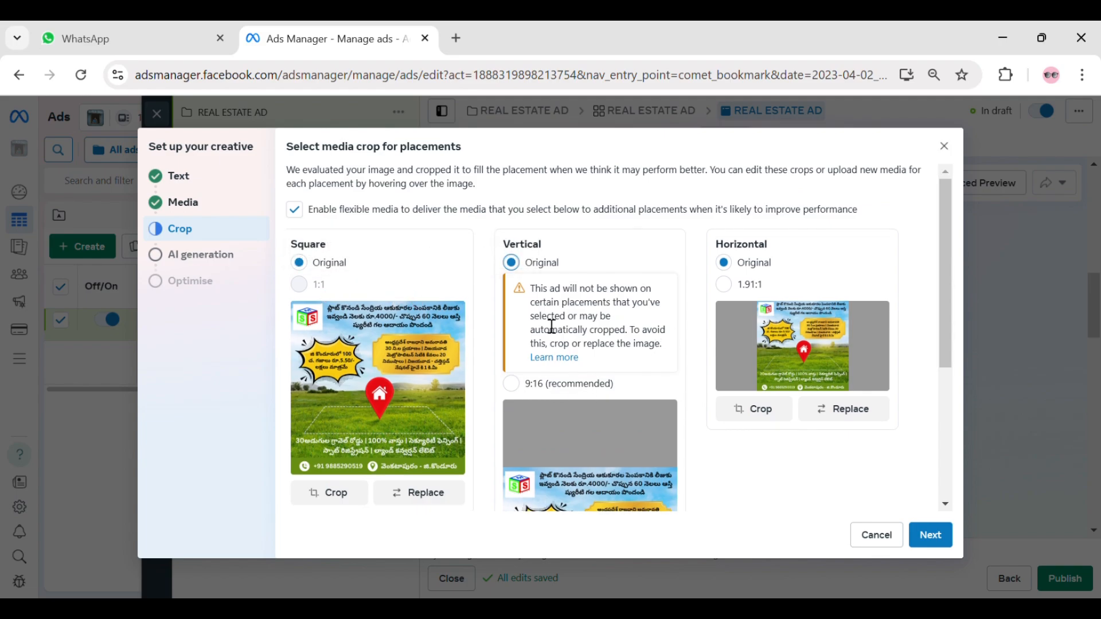
scroll(587, 395, "down", 3)
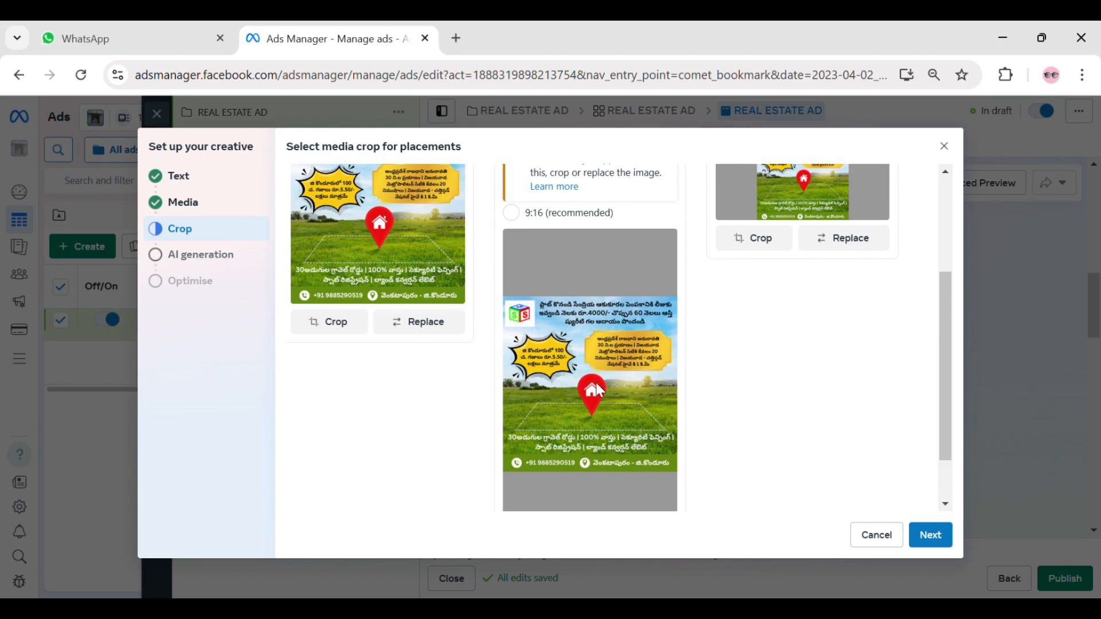
scroll(596, 390, "up", 3)
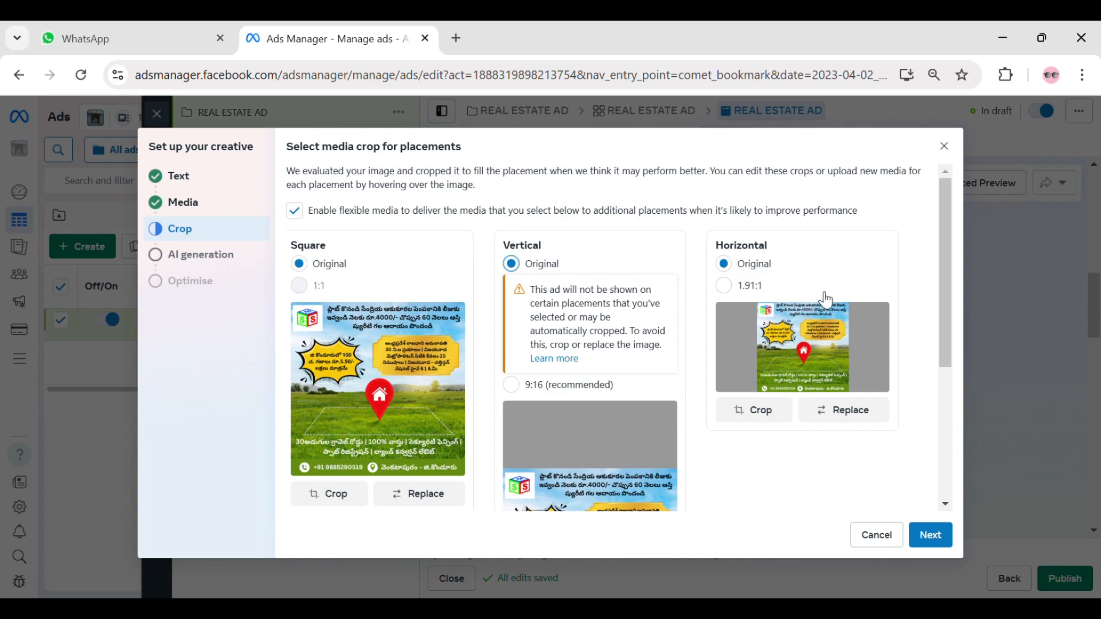
scroll(605, 326, "down", 4)
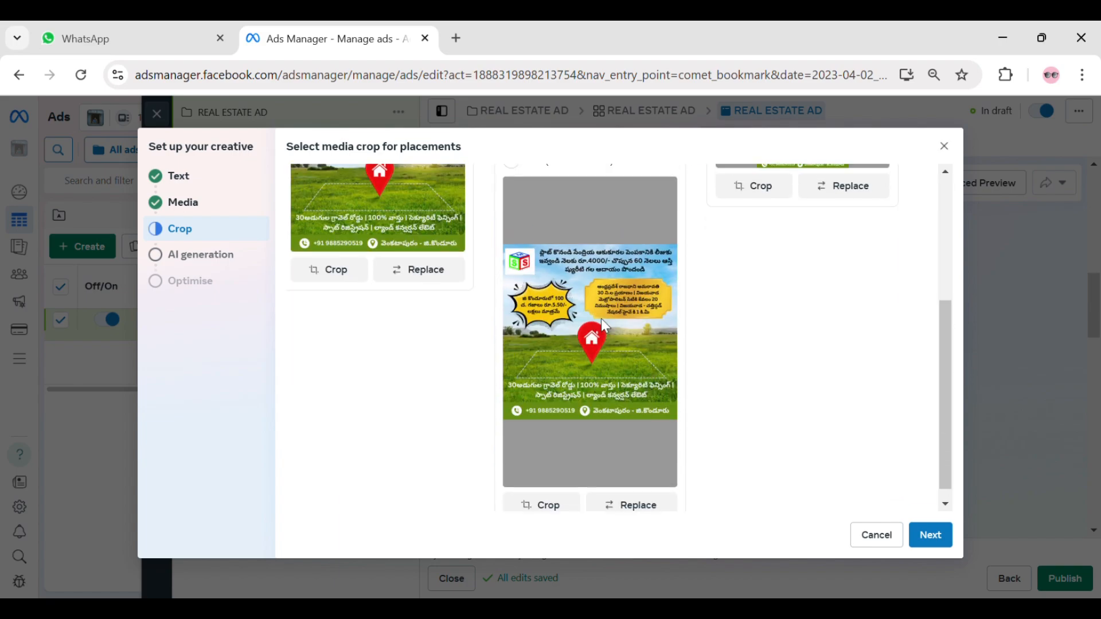
scroll(603, 326, "up", 4)
left_click(511, 385)
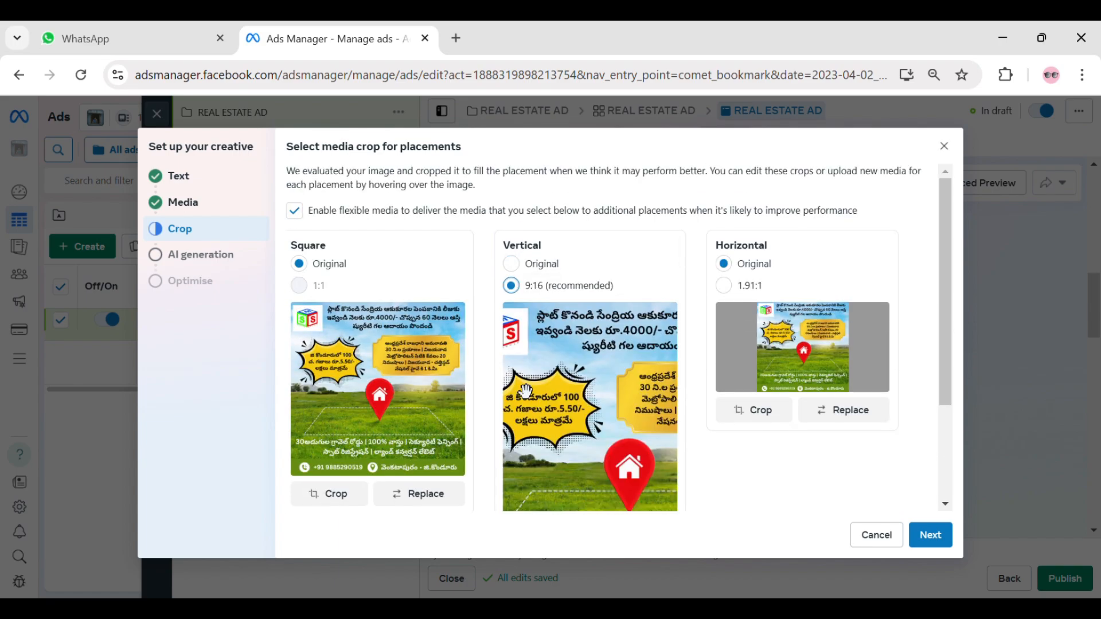
- Set the vertical placement to the Original crop and finish the creative setup without generating AI image variations
scroll(646, 367, "down", 3)
scroll(647, 367, "up", 3)
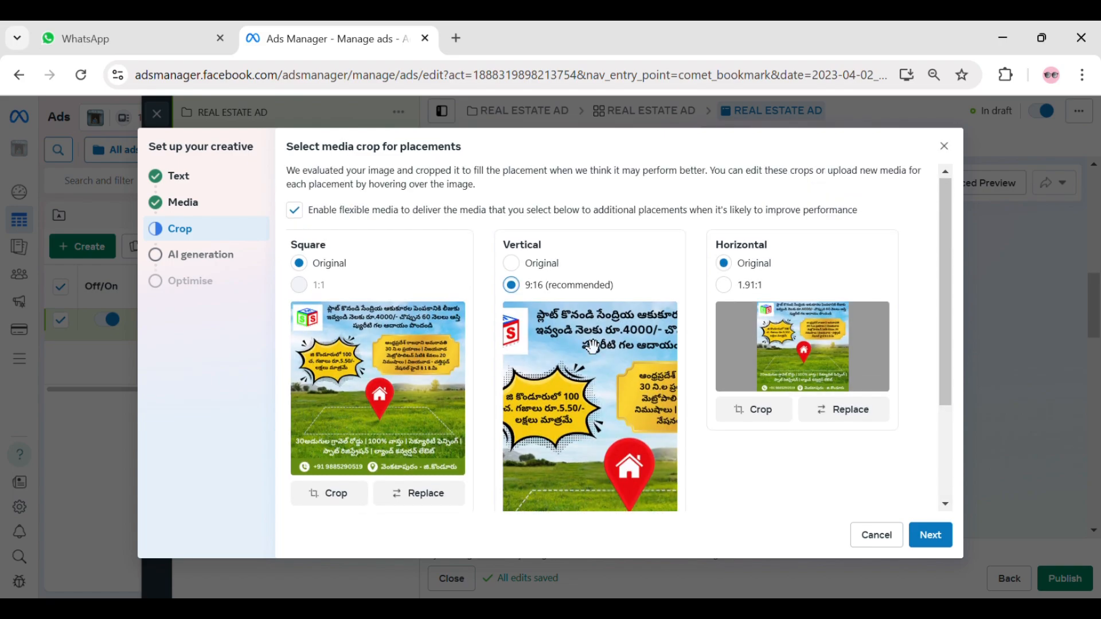
left_click(511, 263)
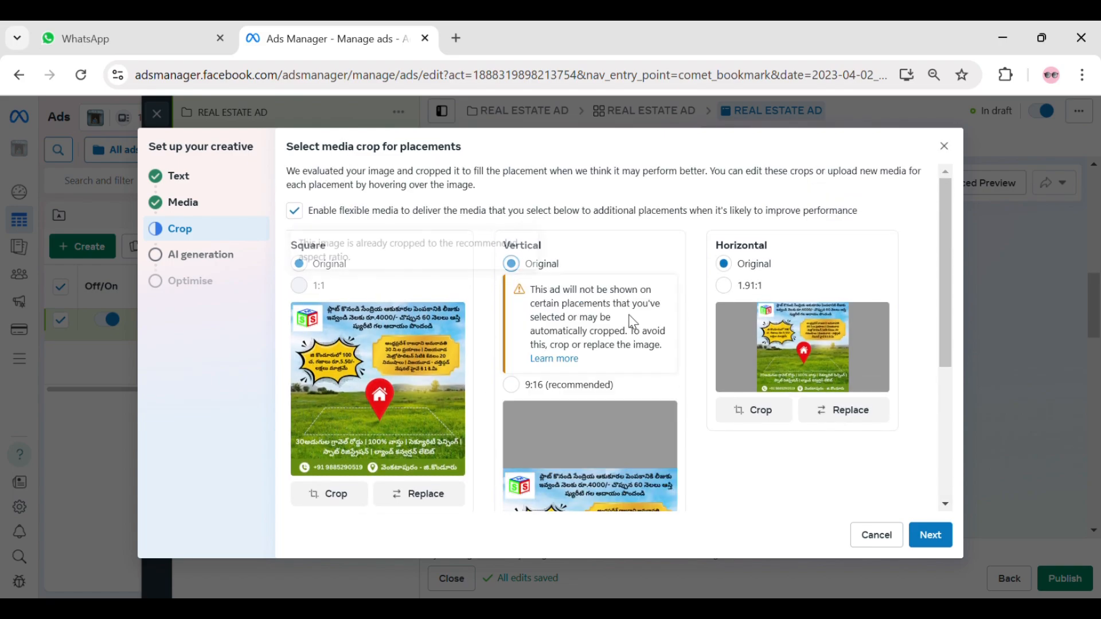
left_click(947, 535)
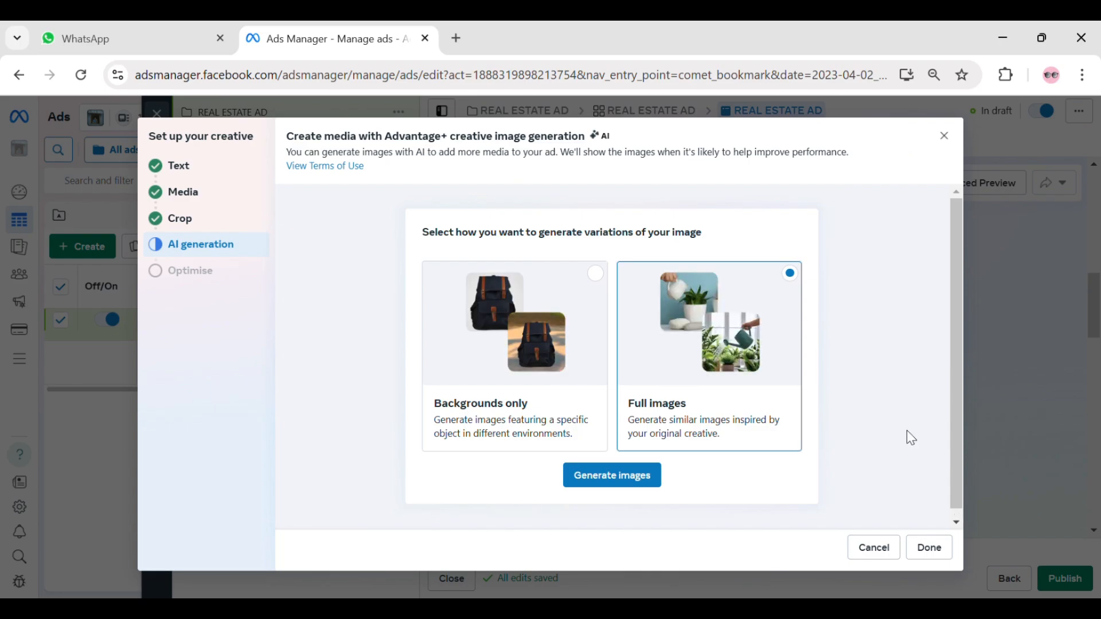
left_click(929, 550)
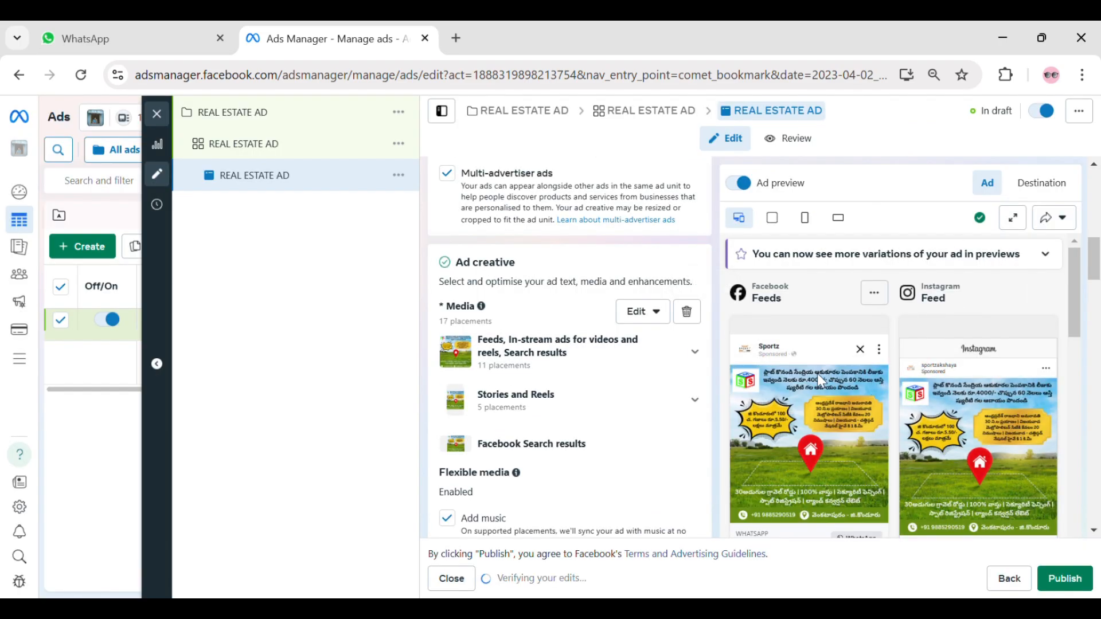
- Check the feed and story previews, and set the ad's primary text to REAL ESTATE AD
scroll(845, 360, "down", 5)
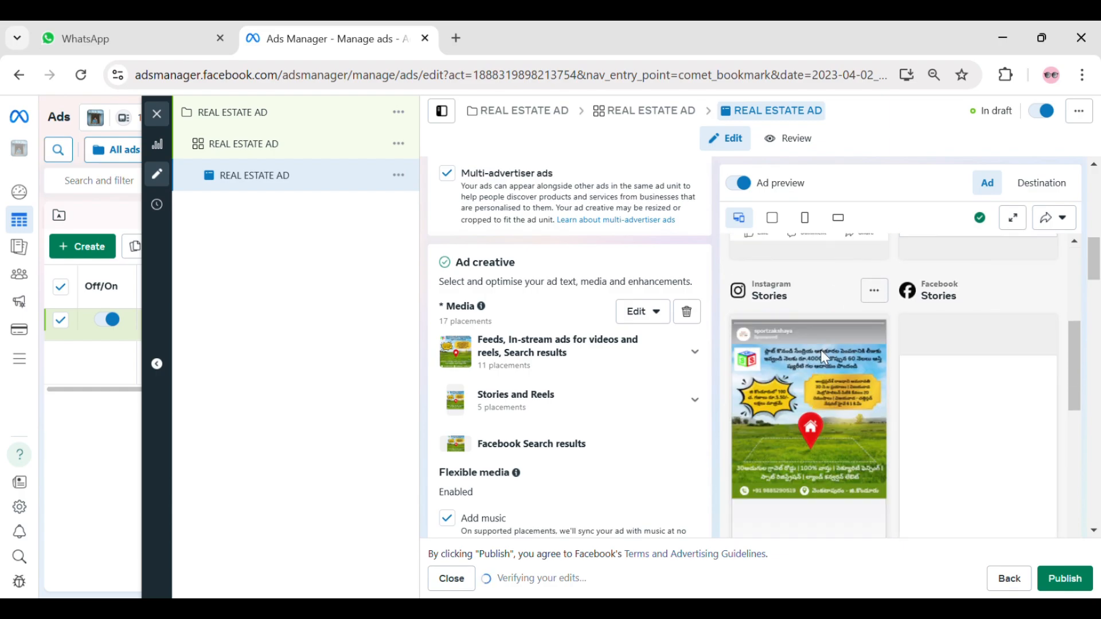
scroll(820, 350, "up", 2)
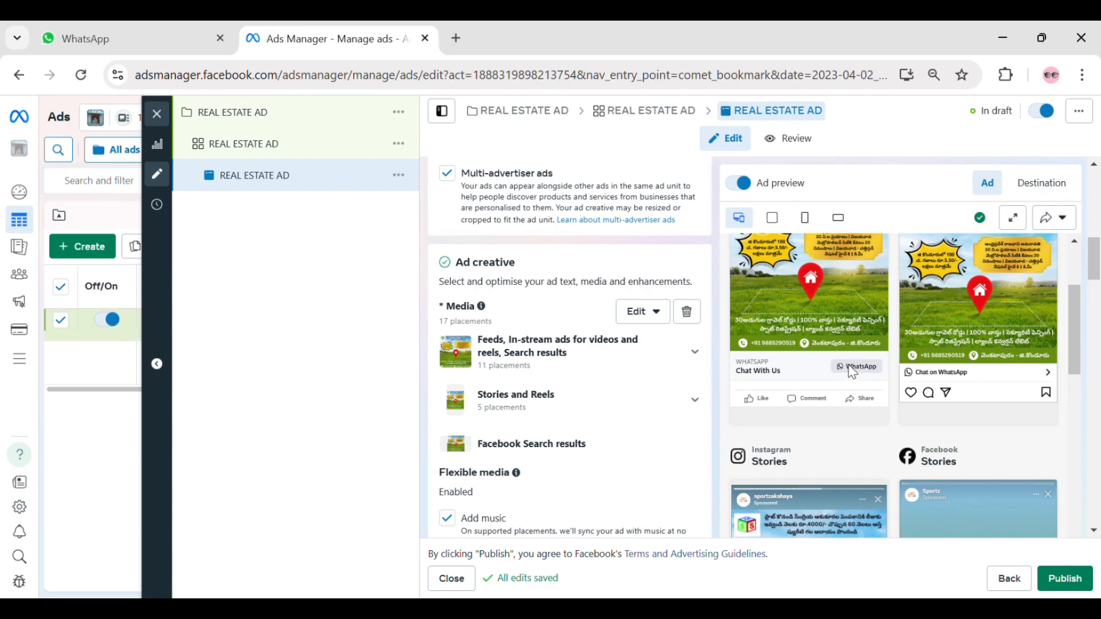
scroll(573, 370, "down", 5)
left_click(514, 346)
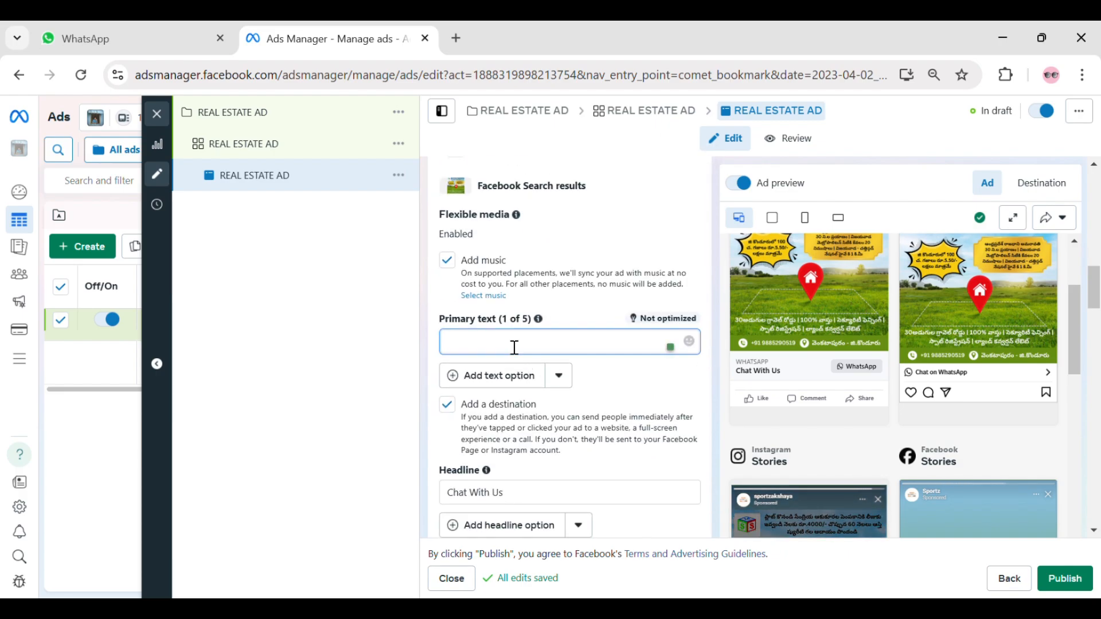
type("REAL ESTATE AD")
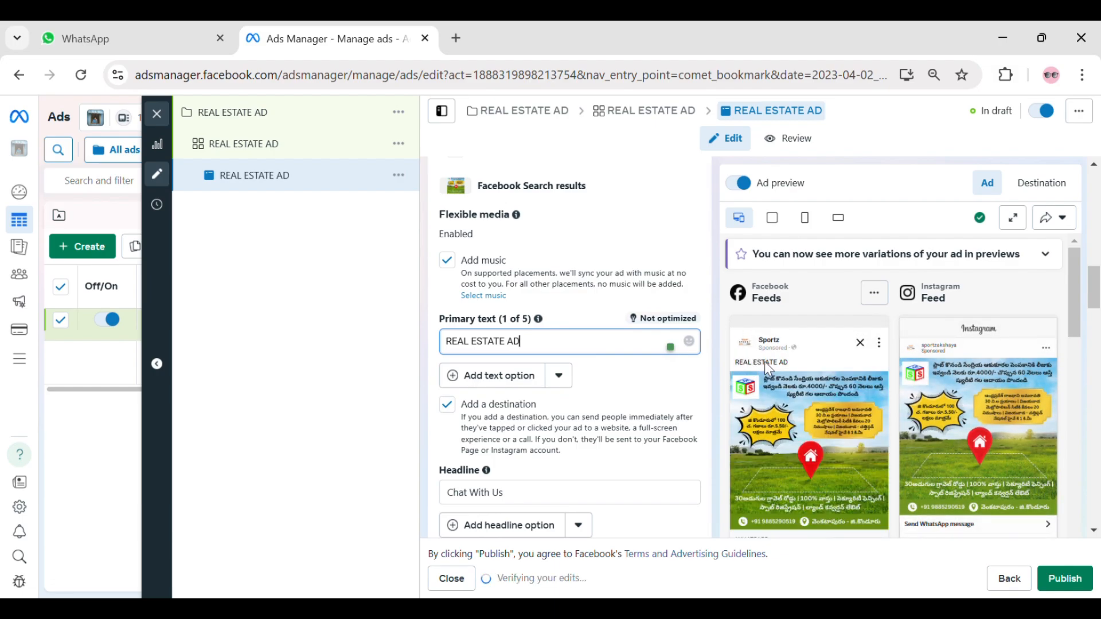
- Set the ad's description to REAL ESTATE AD
scroll(813, 365, "down", 2)
scroll(557, 462, "down", 2)
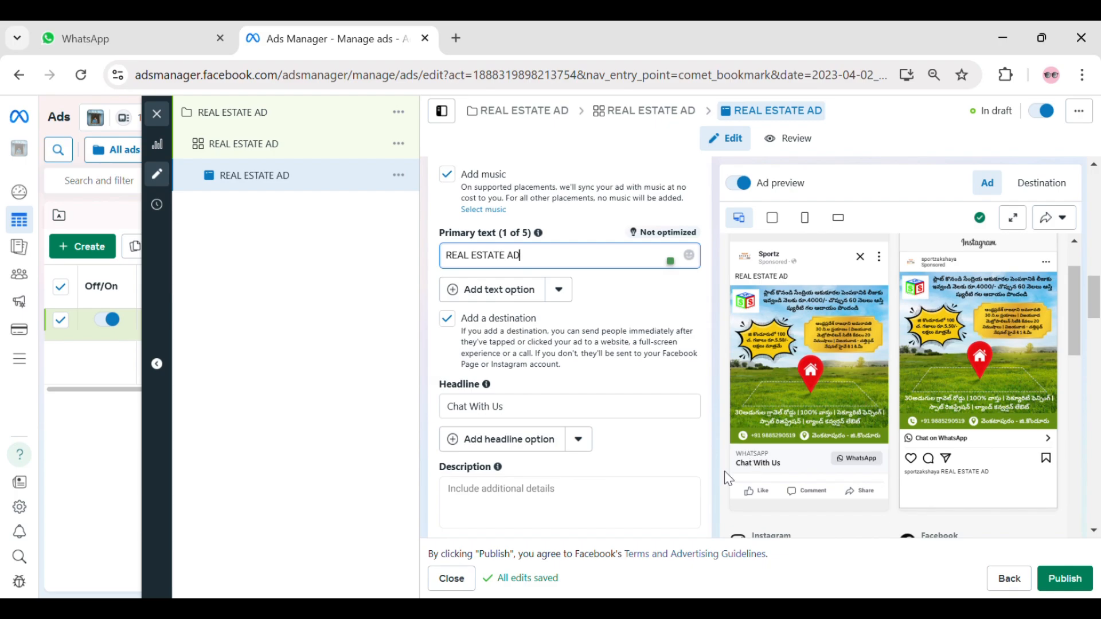
scroll(589, 483, "down", 2)
left_click(580, 409)
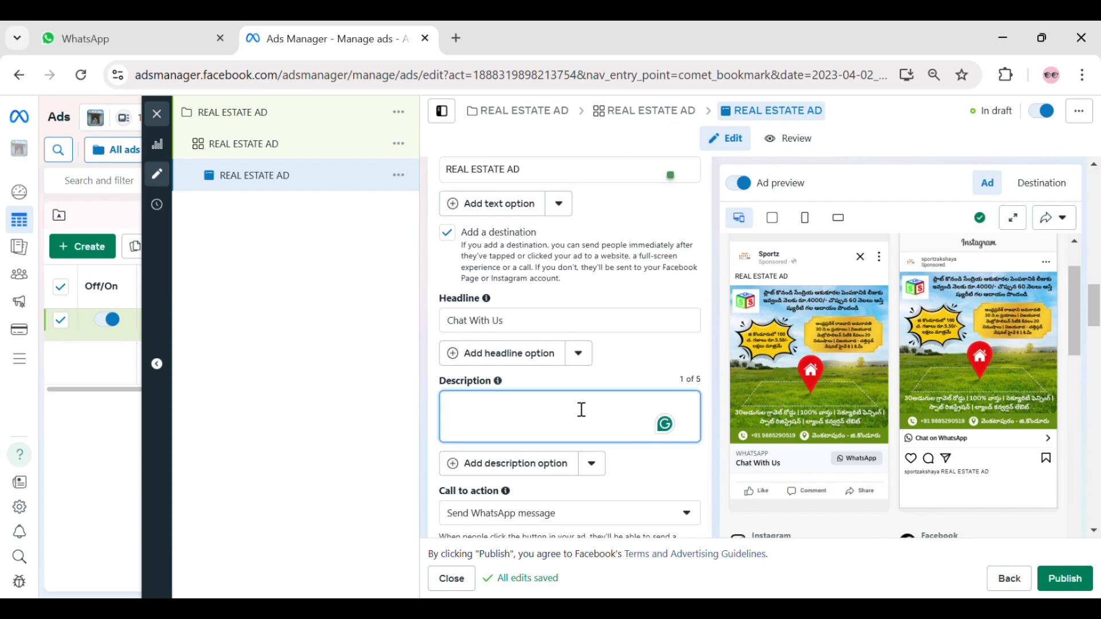
type("REAL ESTATE AD")
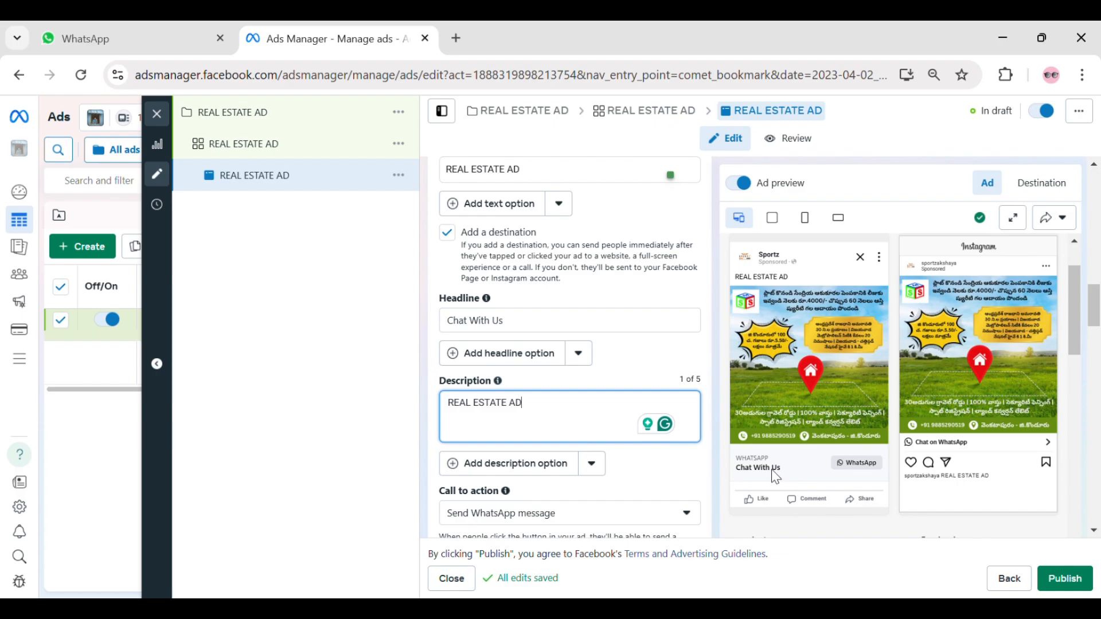
- Review the headline and WhatsApp button in the placement previews, along with the call-to-action and Advantage+ creative settings
scroll(646, 344, "up", 2)
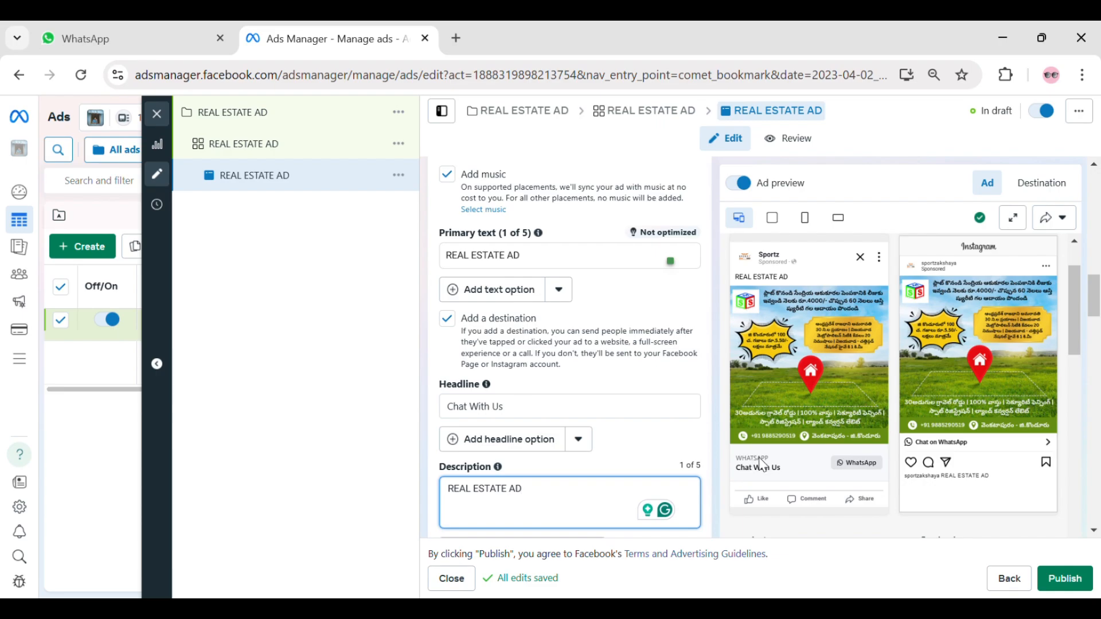
scroll(879, 351, "down", 2)
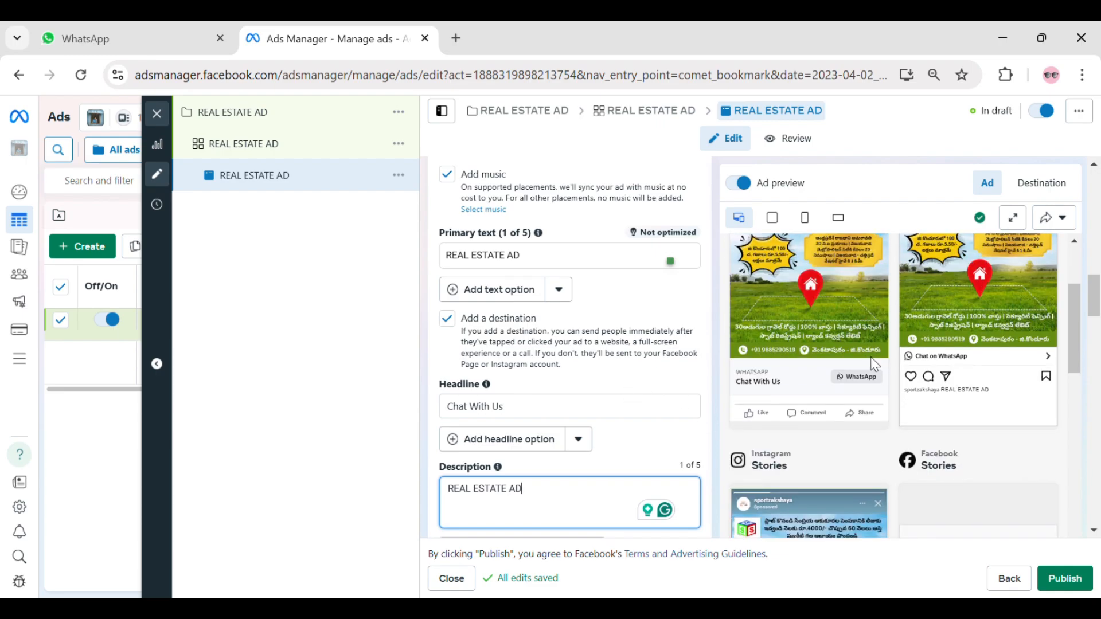
scroll(629, 351, "down", 3)
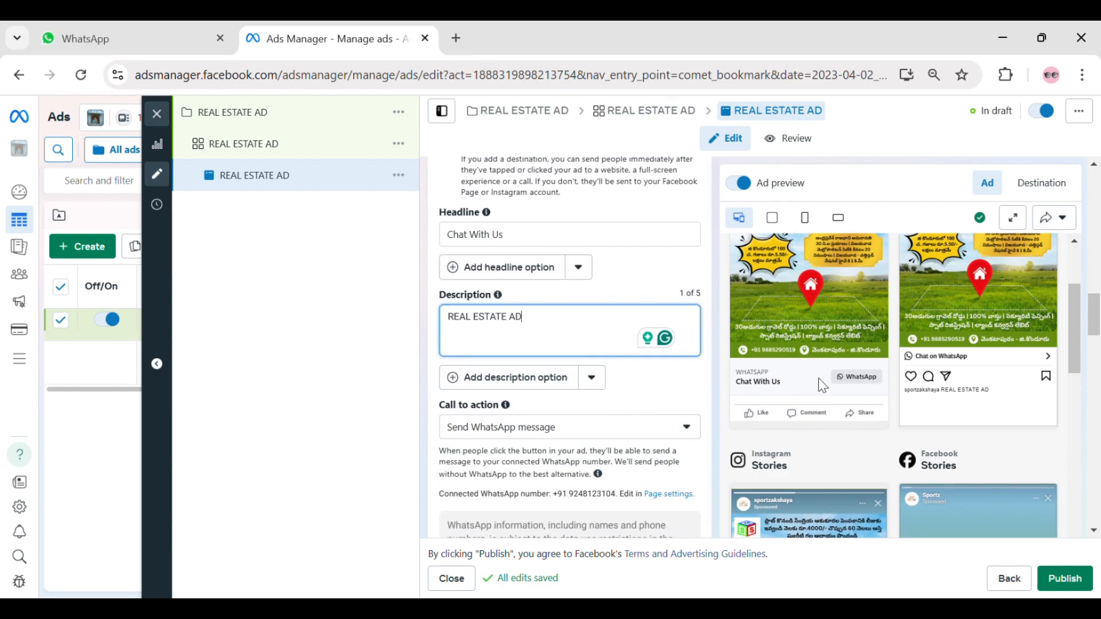
scroll(817, 377, "down", 5)
scroll(691, 467, "down", 3)
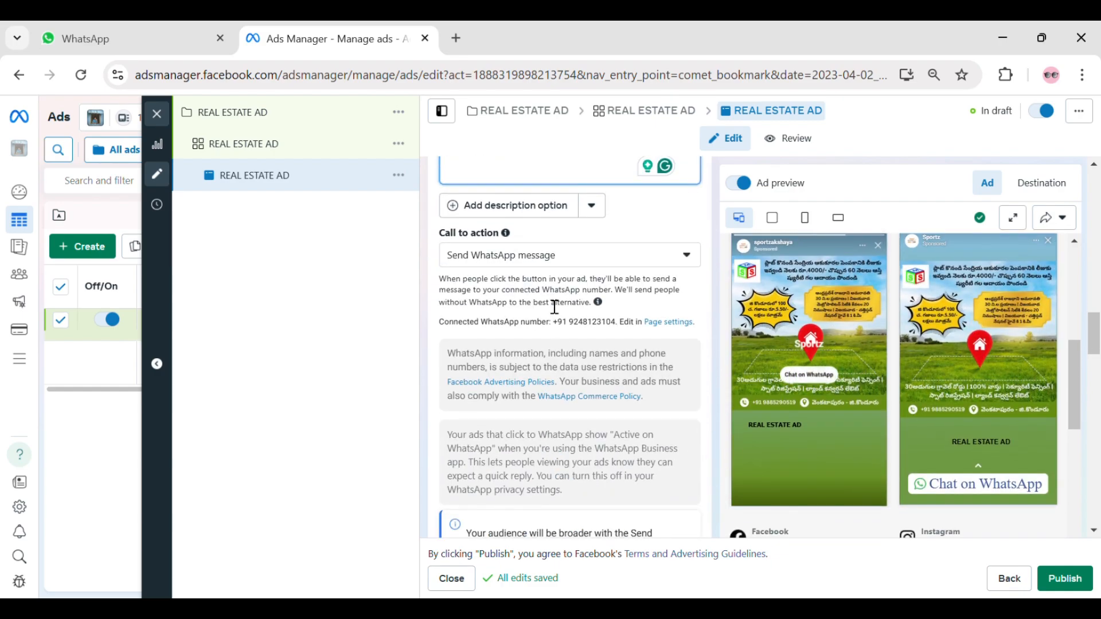
left_click(556, 262)
left_click(559, 265)
scroll(585, 261, "down", 4)
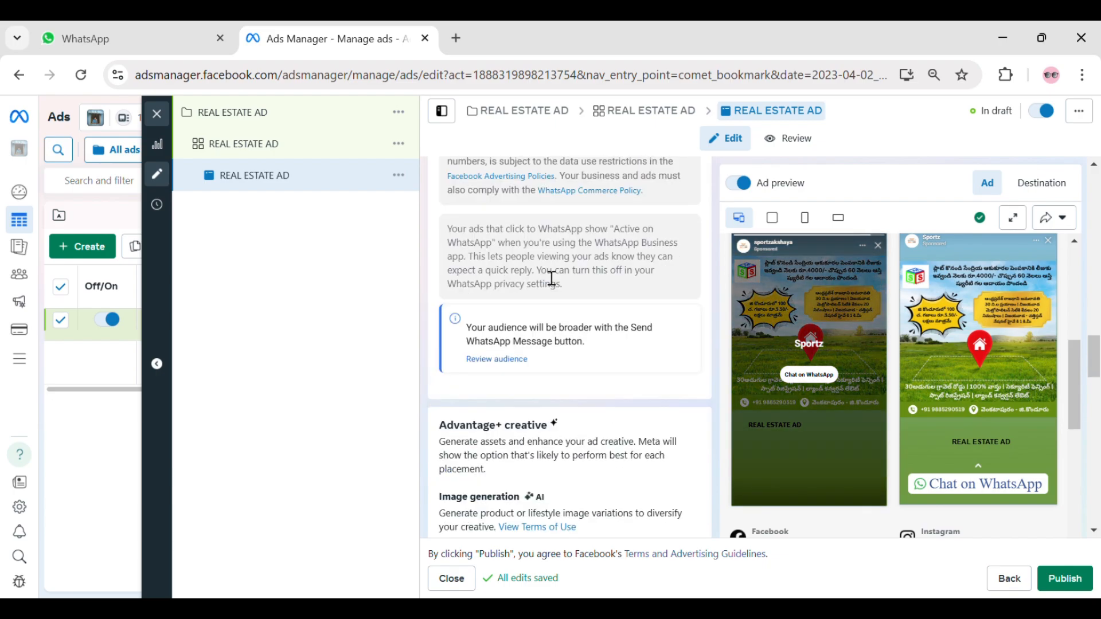
scroll(616, 259, "down", 2)
scroll(573, 327, "down", 4)
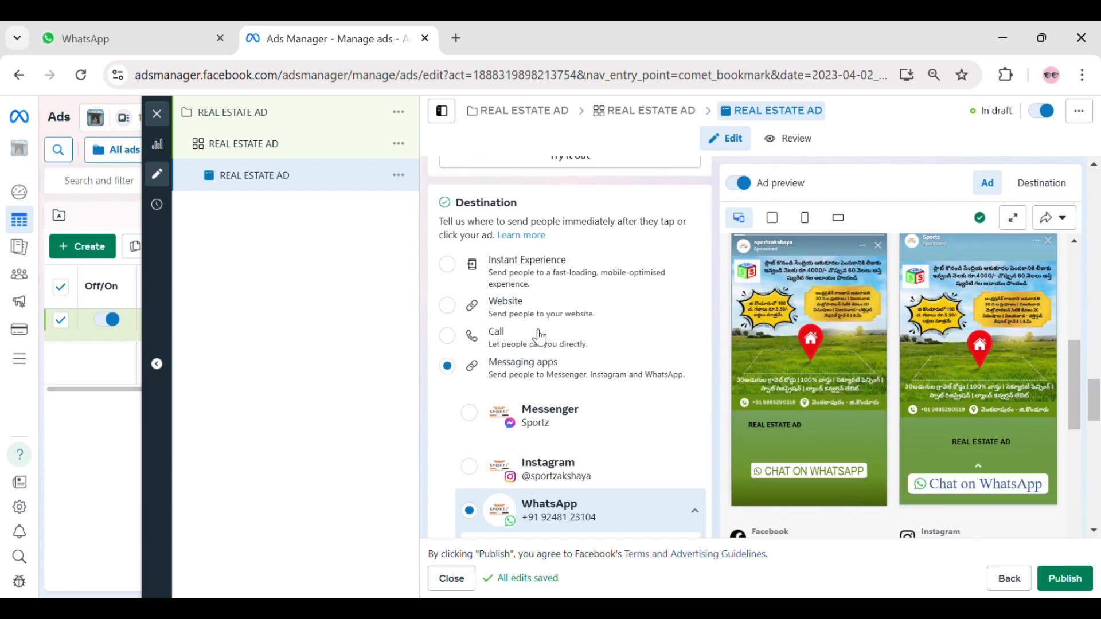
- Review the Destination options and the connected WhatsApp number choices, keeping Messaging apps with WhatsApp selected
double_click(486, 202)
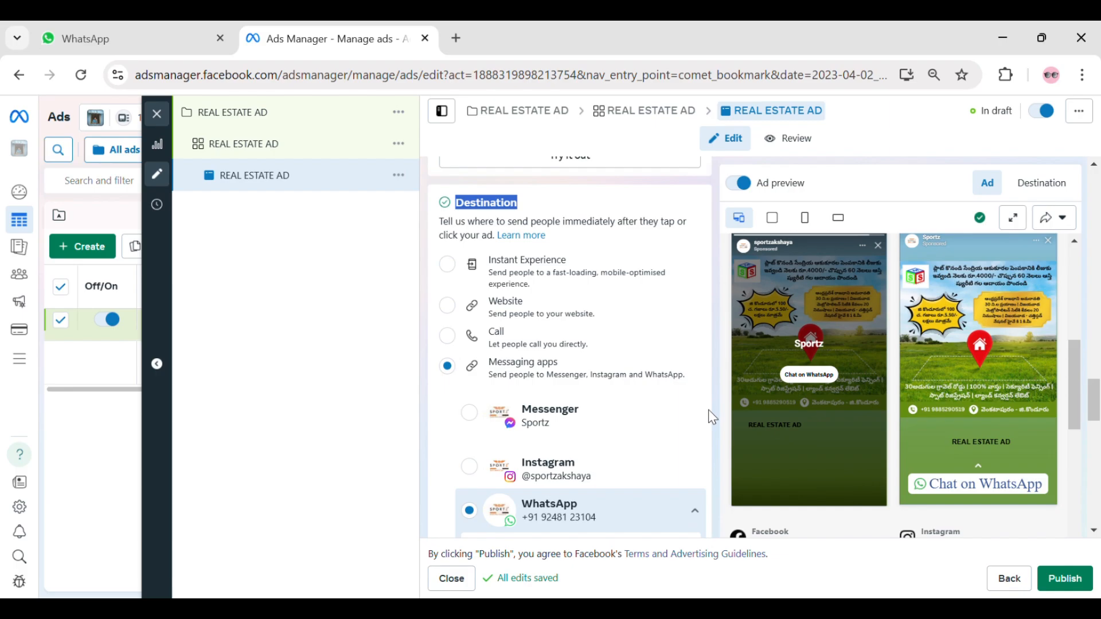
left_click(693, 224)
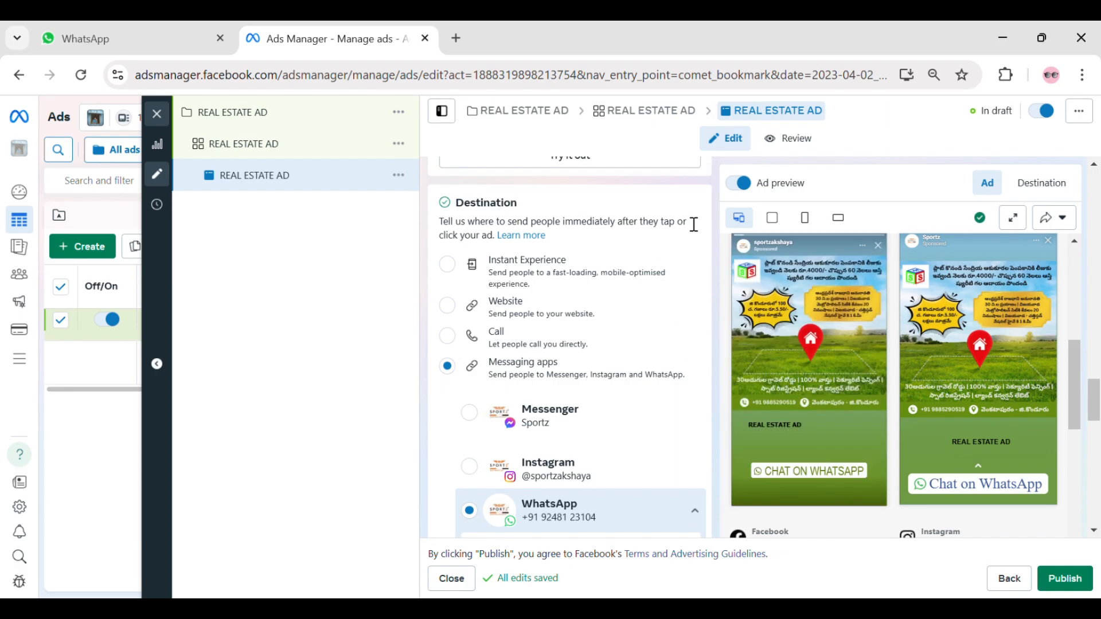
triple_click(451, 230)
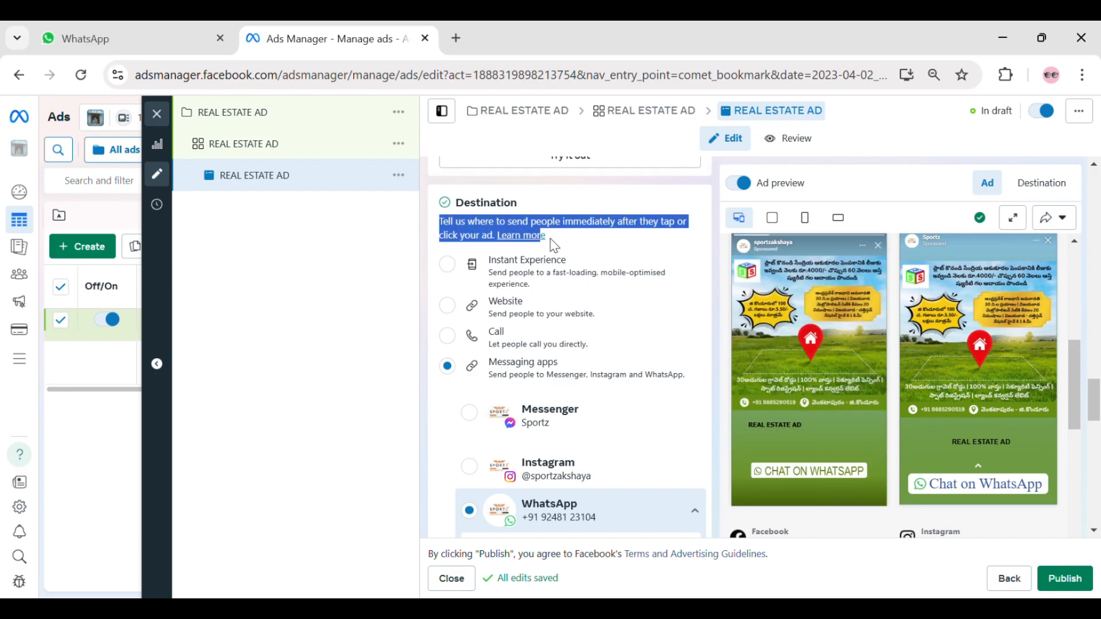
left_click(580, 287)
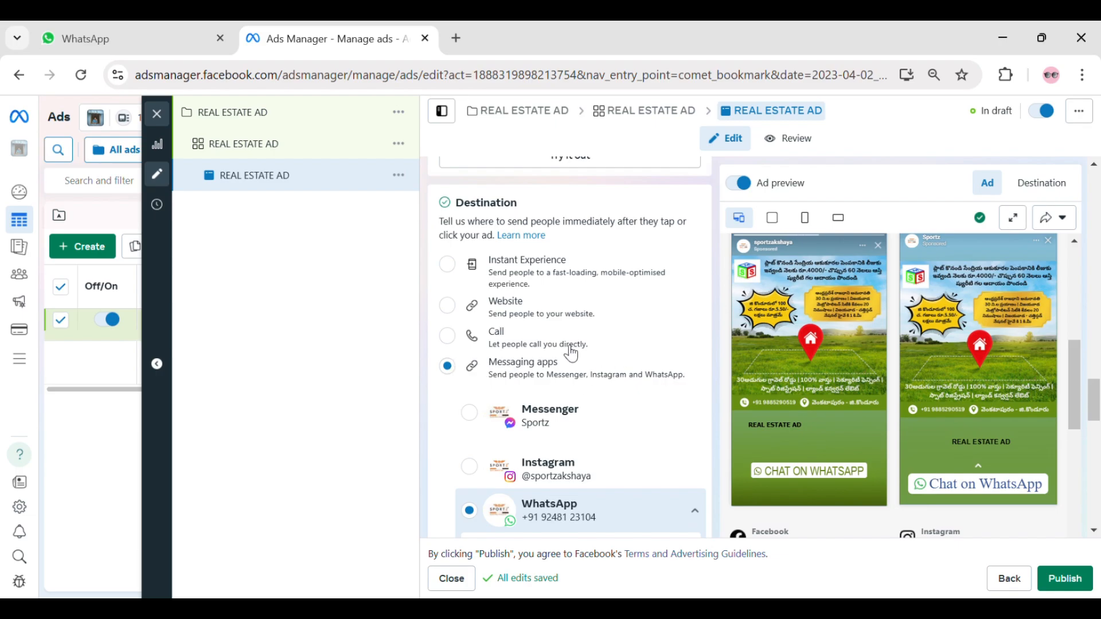
scroll(602, 356, "down", 3)
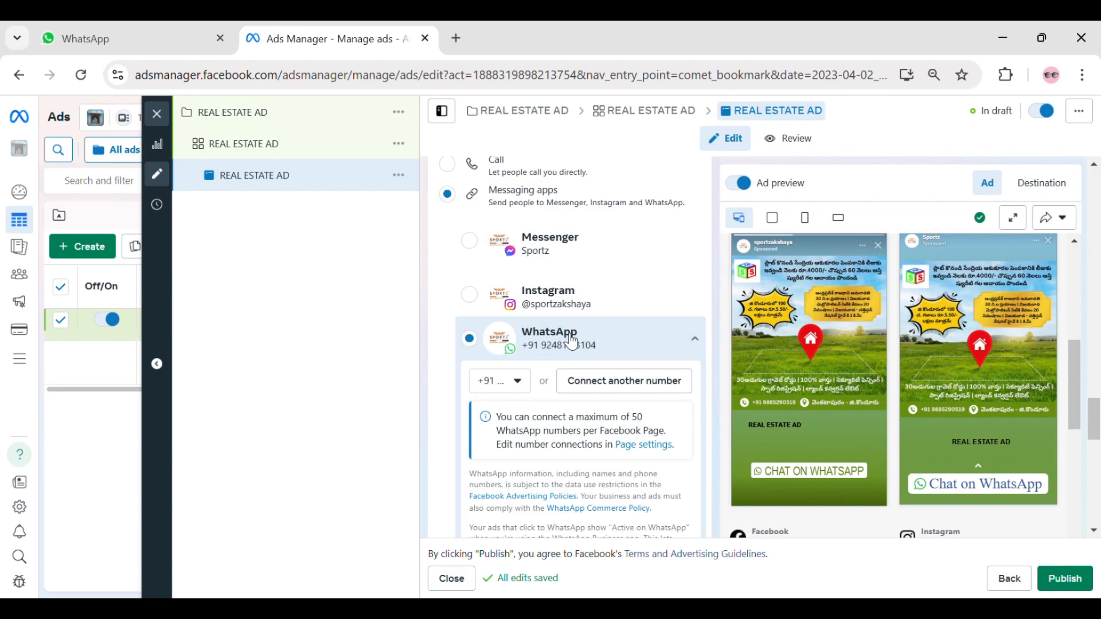
left_click(529, 389)
left_click(530, 390)
scroll(583, 349, "down", 10)
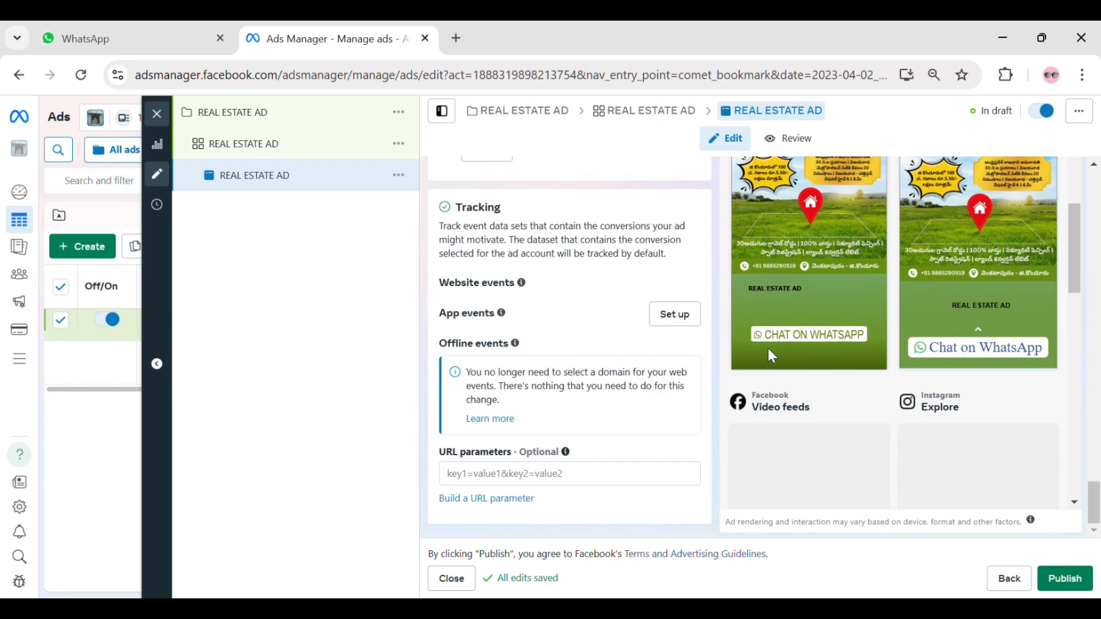
- Examine the ad across all Facebook and Instagram placements in the Advanced preview, and save to close it
scroll(975, 380, "up", 6)
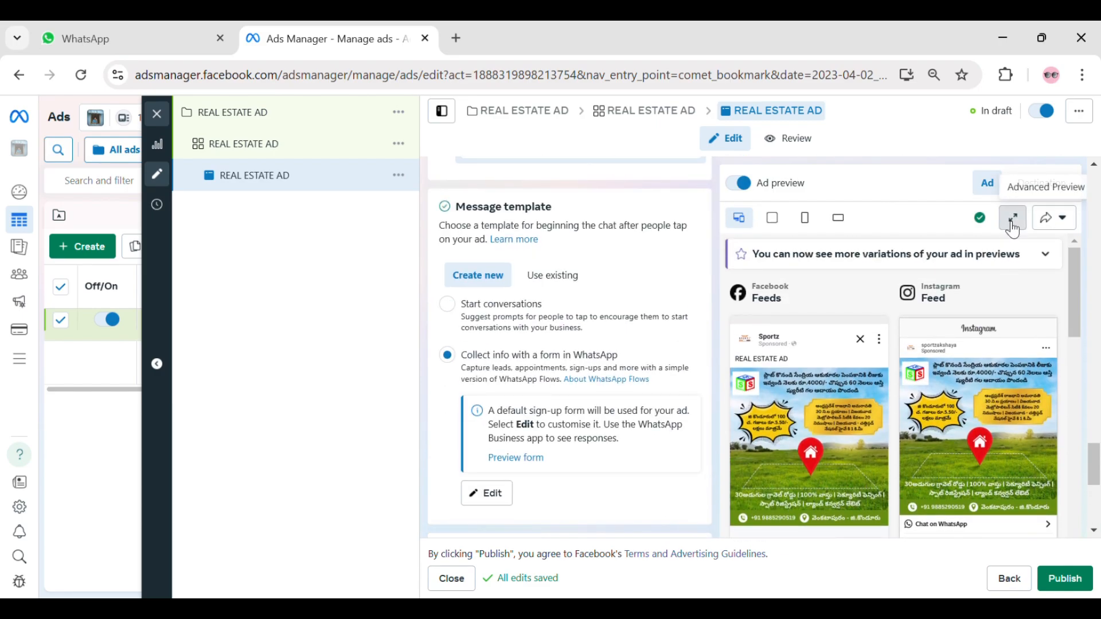
left_click(1012, 217)
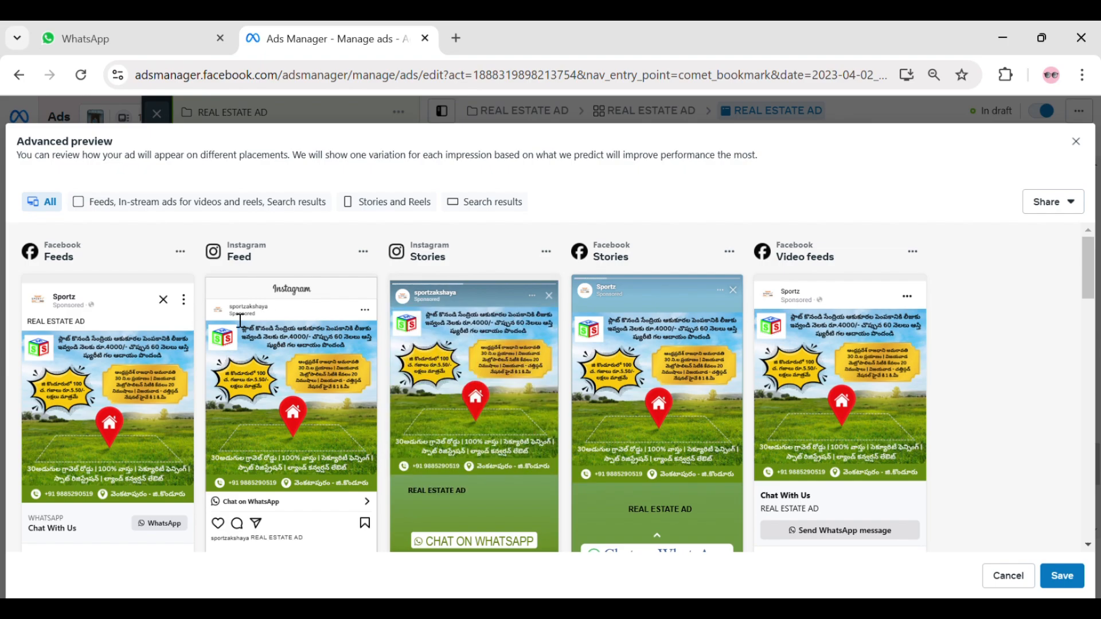
left_click_drag(268, 310, 267, 312)
scroll(442, 388, "down", 2)
scroll(456, 339, "up", 2)
scroll(626, 403, "down", 4)
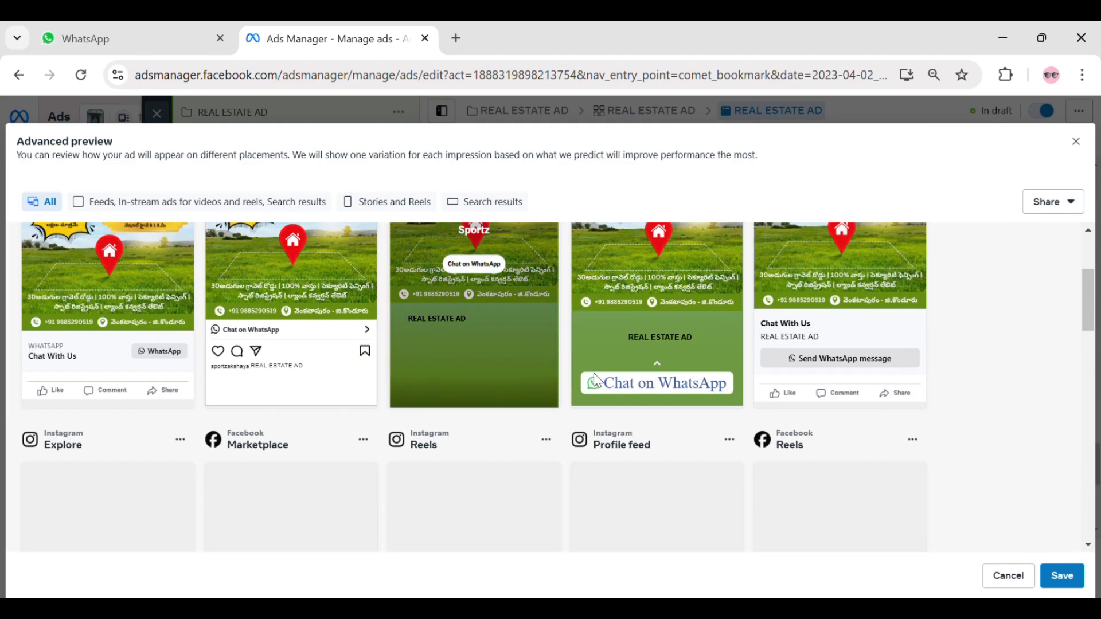
scroll(598, 324, "up", 3)
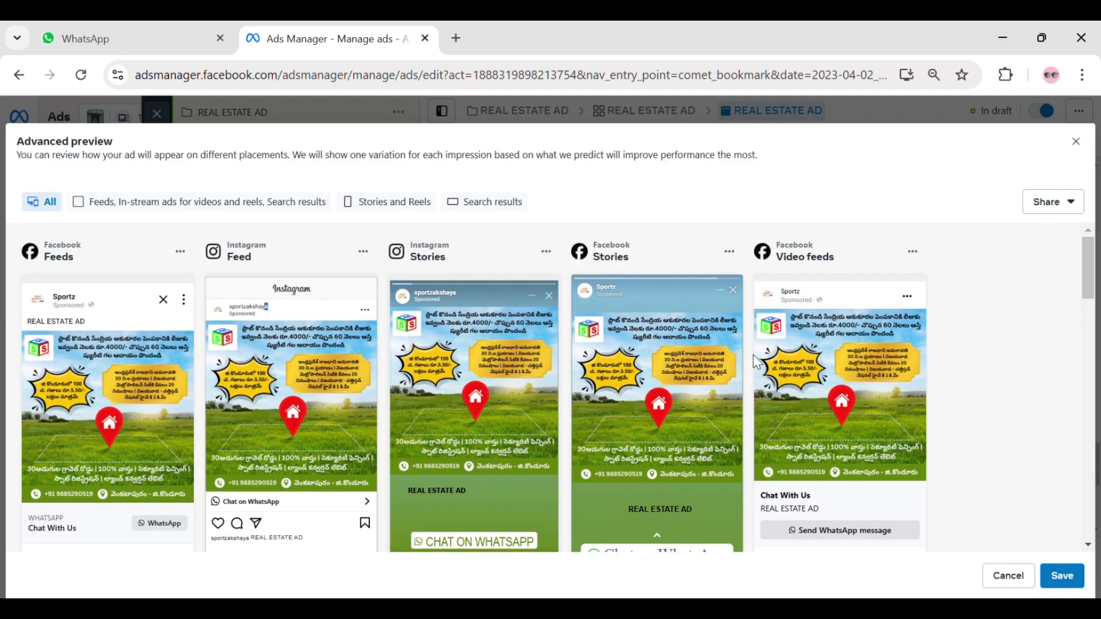
scroll(754, 361, "down", 3)
scroll(814, 361, "up", 3)
scroll(788, 374, "down", 8)
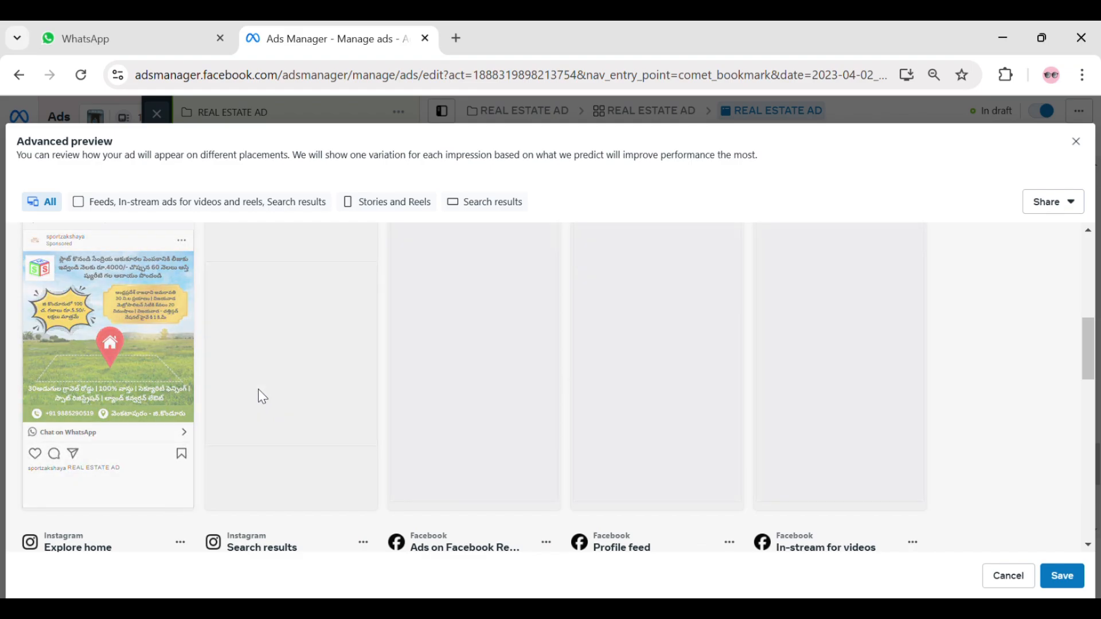
scroll(796, 394, "down", 3)
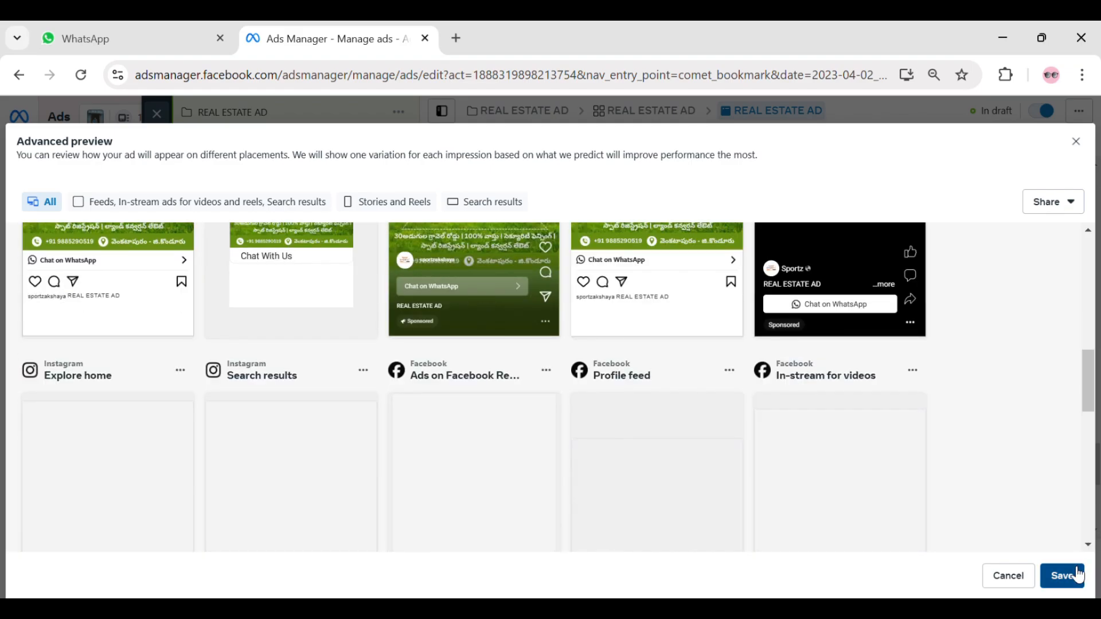
left_click(1077, 574)
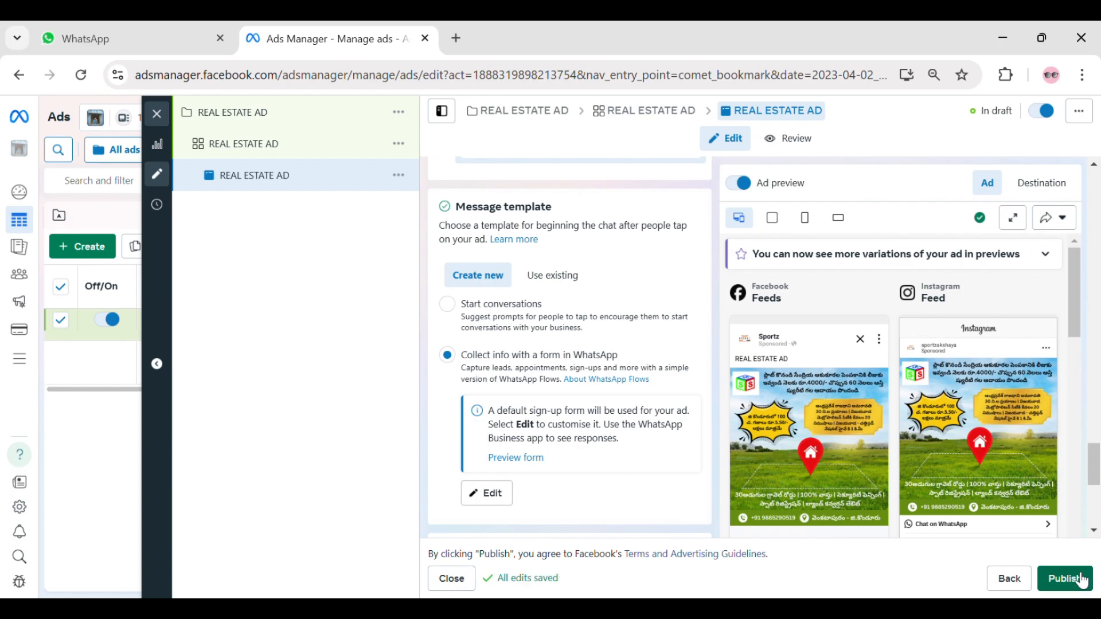
- Close the ad editor, keeping REAL ESTATE AD as a draft, and clear the ad, ad set and campaign selections
left_click(157, 118)
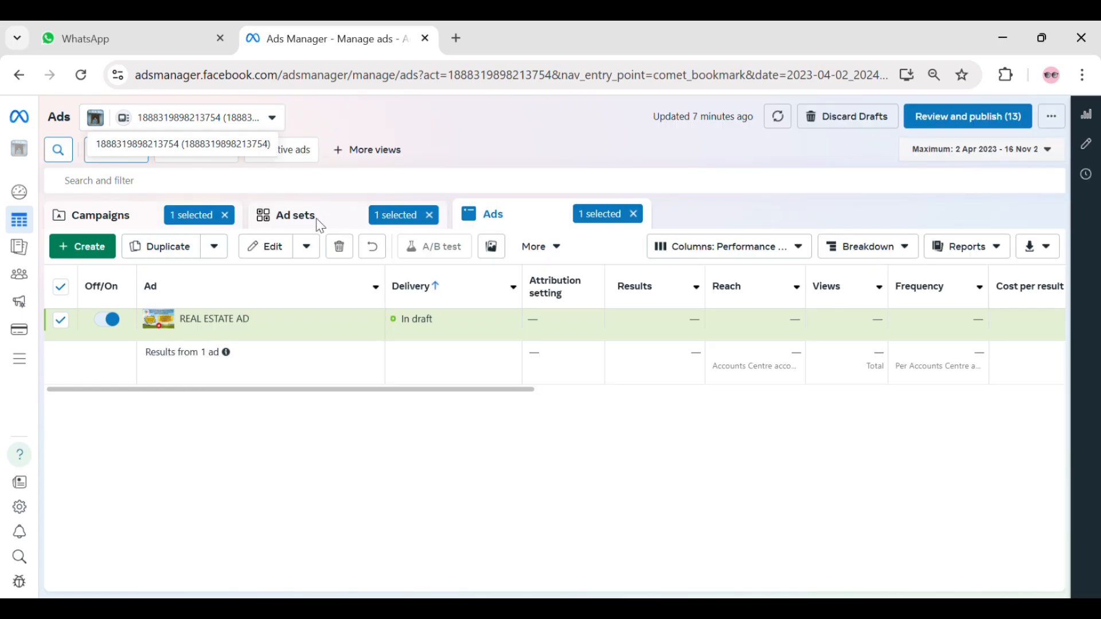
left_click(632, 213)
left_click(429, 215)
left_click(224, 215)
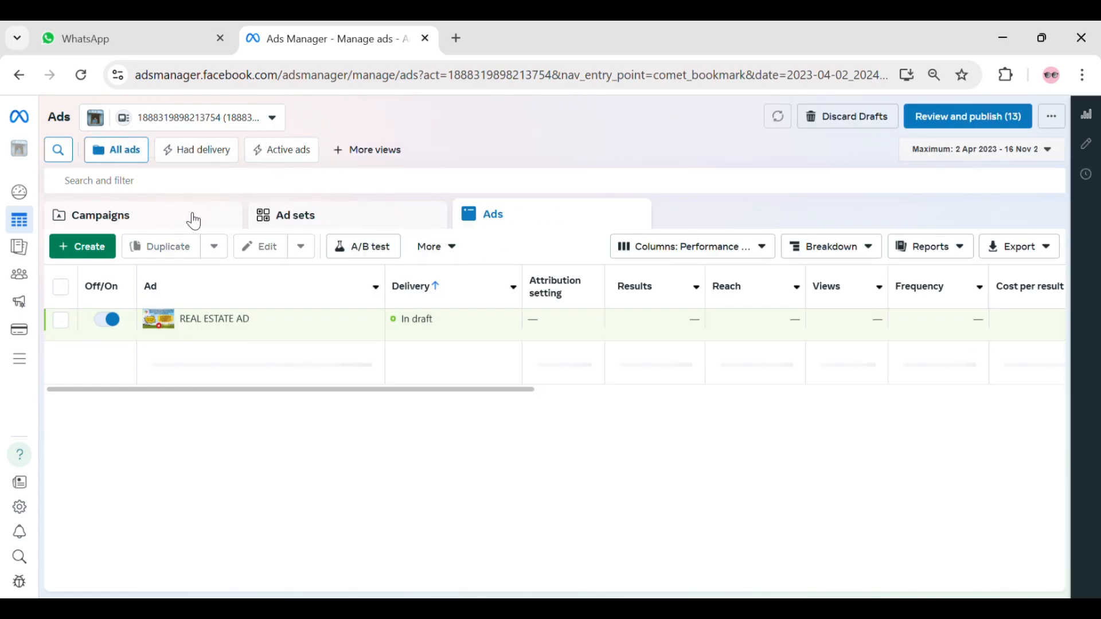
- Open the full campaign list and compare the results, reach and cost per result of the existing campaigns
left_click(193, 221)
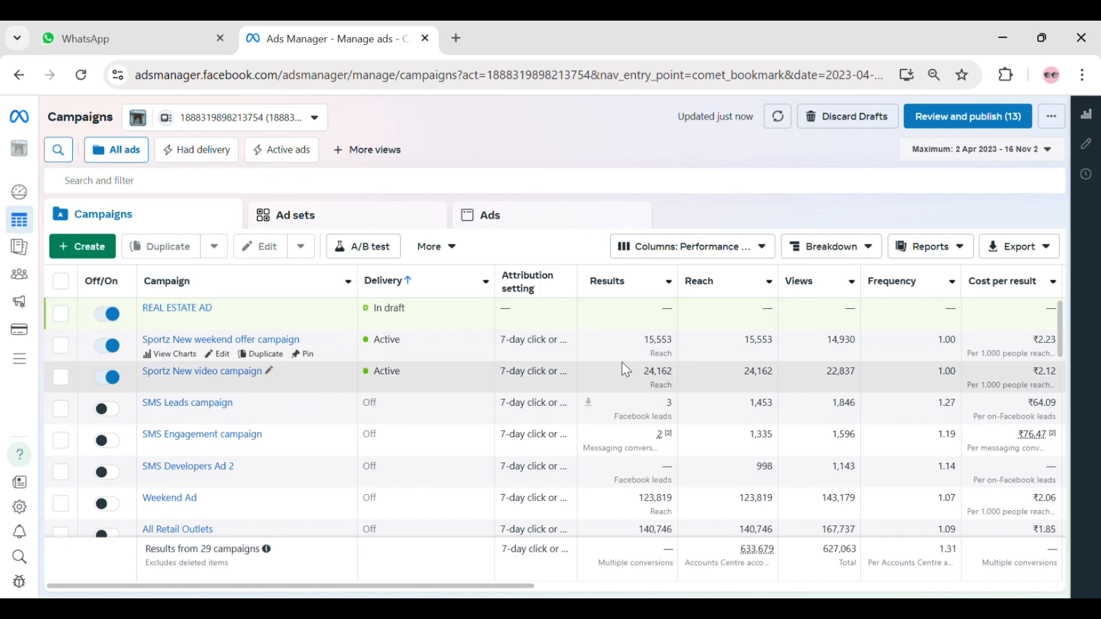
scroll(791, 349, "down", 2)
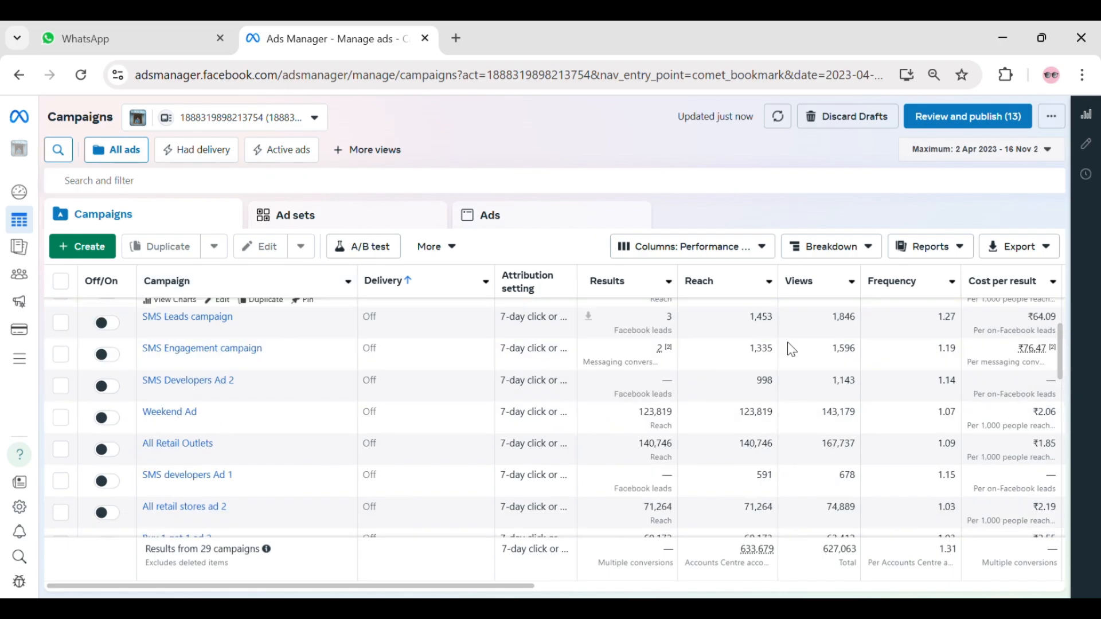
scroll(791, 349, "down", 8)
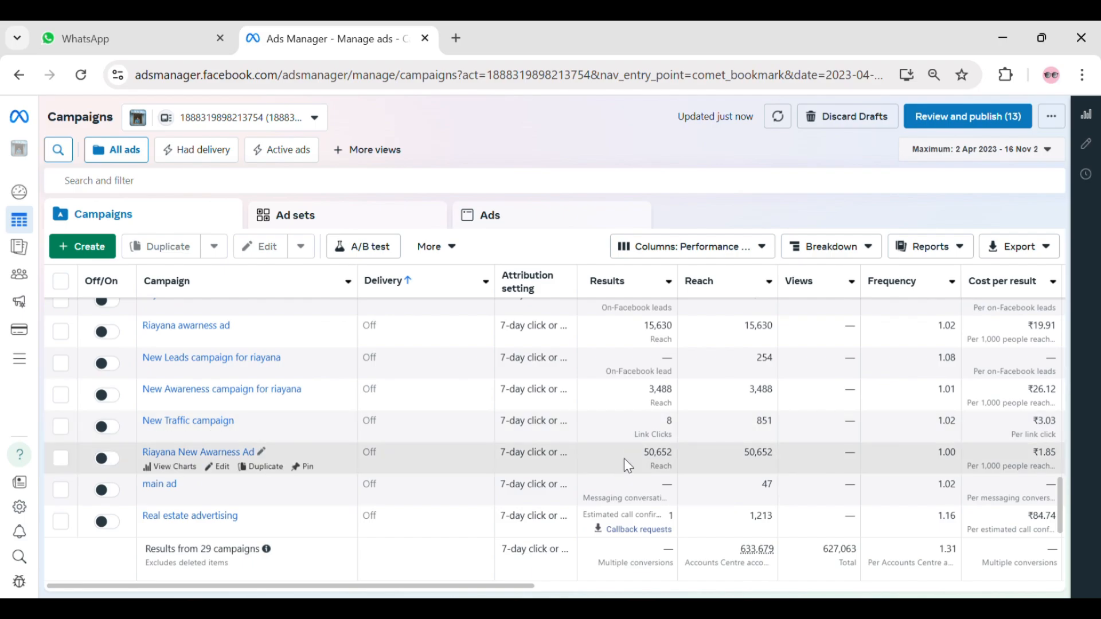
scroll(507, 467, "up", 10)
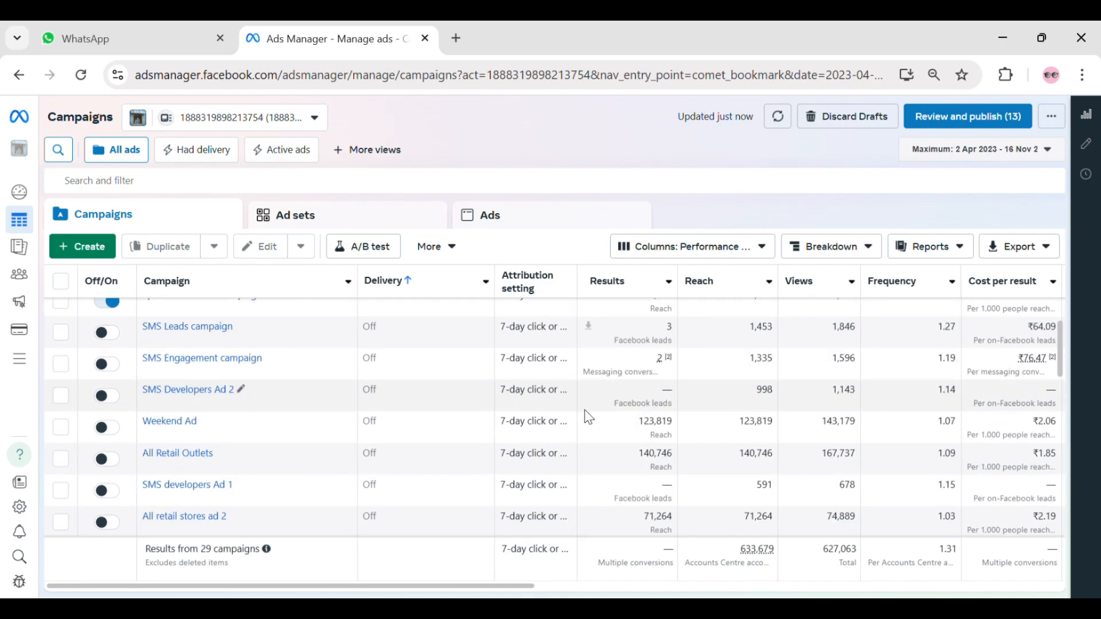